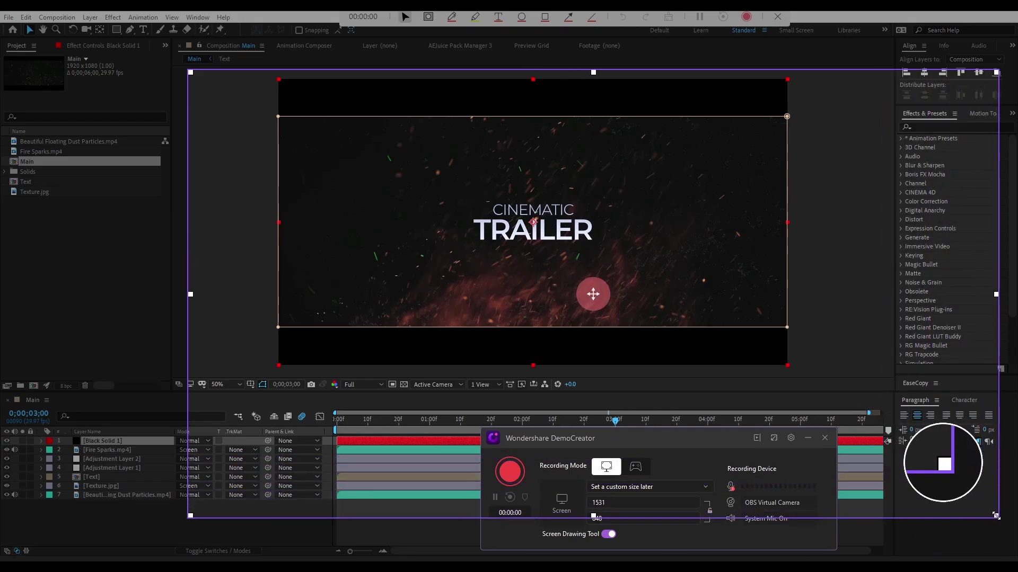
Adjust the custom recording area and mark up the screen with several tools of the Screen Drawing Tool.
left_click_drag(996, 515, 985, 534)
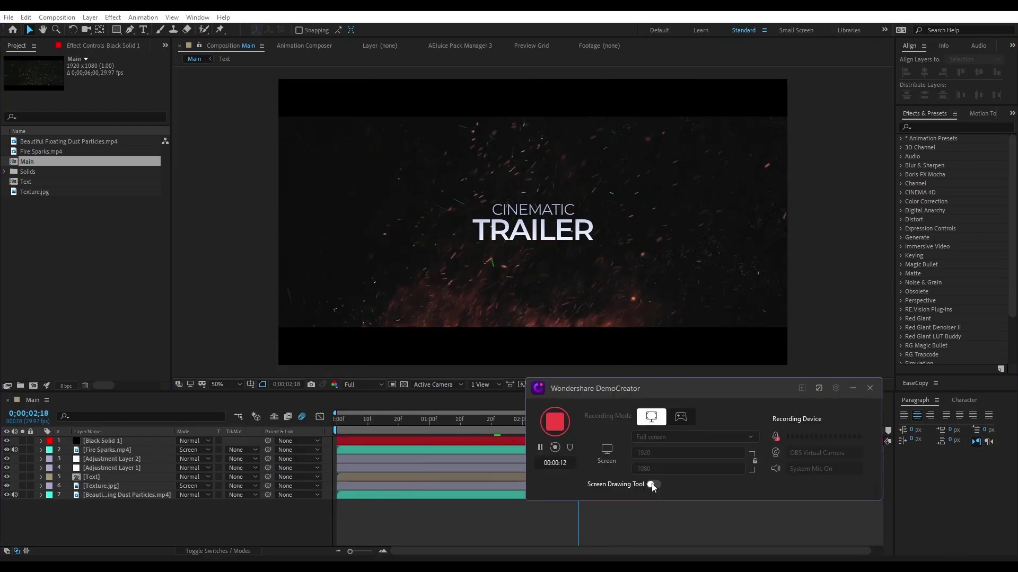
left_click(653, 484)
left_click(443, 50)
left_click_drag(489, 175, 464, 174)
left_click(560, 50)
left_click_drag(385, 139, 62, 194)
left_click(420, 51)
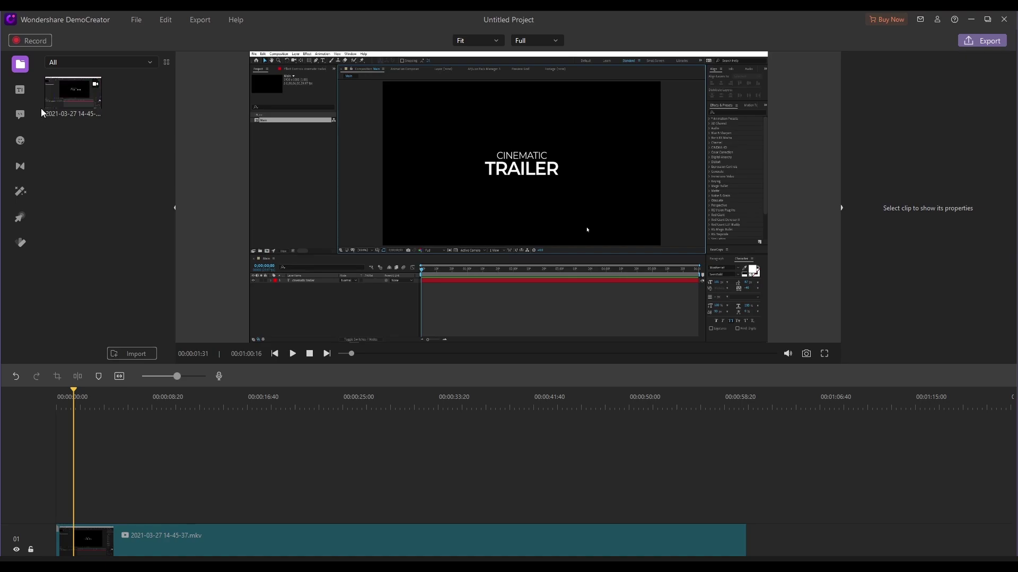
Add the Opener 5 title over the screen recording and set its text to "After effects".
left_click(20, 90)
left_click_drag(73, 185, 470, 185)
double_click(470, 185)
type("After effects")
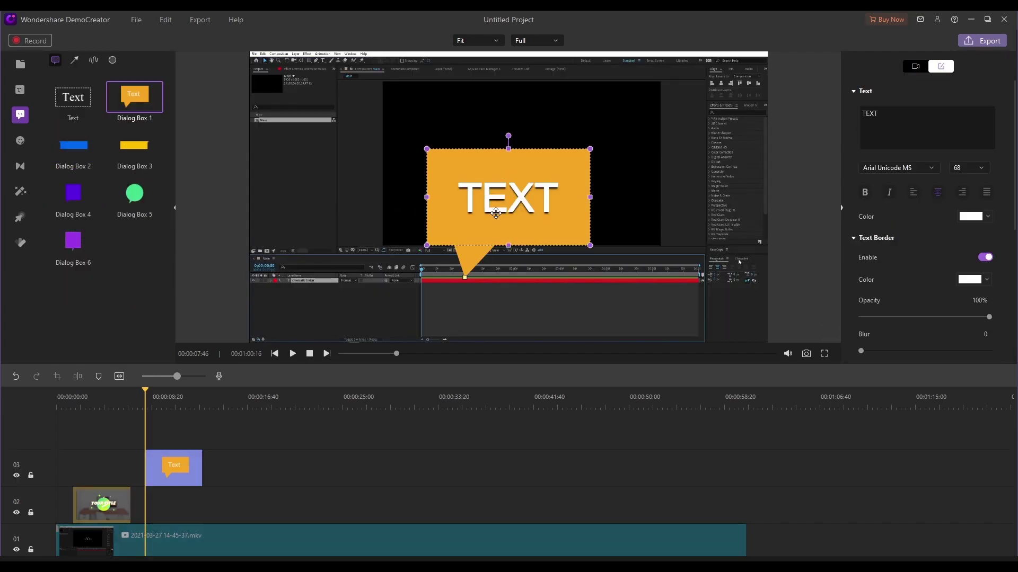
Move the Dialog Box 1 callout away from the video's centre and replace its text with "LAyer".
left_click_drag(496, 213, 354, 213)
double_click(396, 199)
key("BackSpace")
type("LAyert")
key("BackSpace")
Add the Heartbeat animated emoji to the video at the playhead and play it back.
left_click_drag(135, 185, 505, 181)
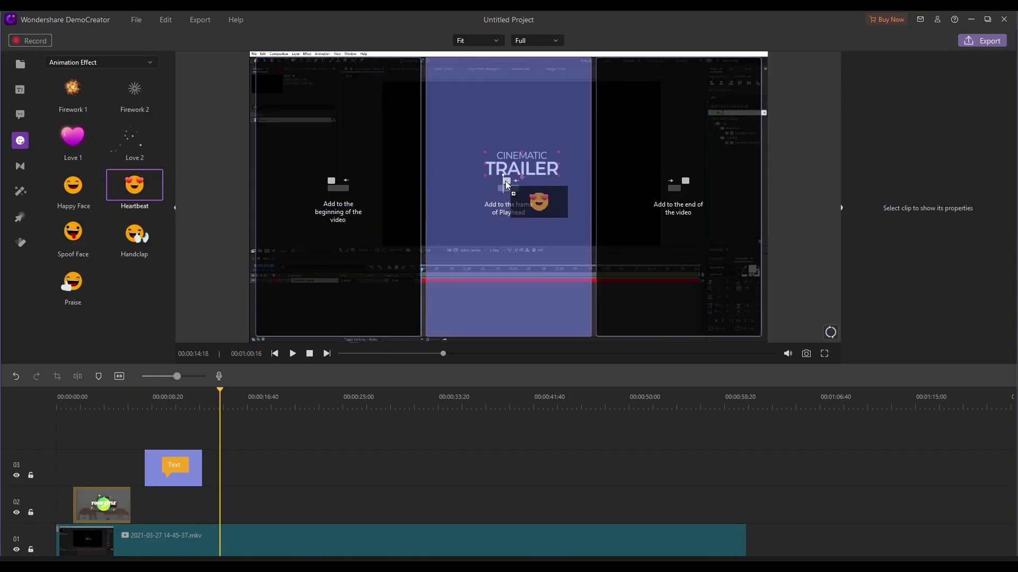
left_click(292, 354)
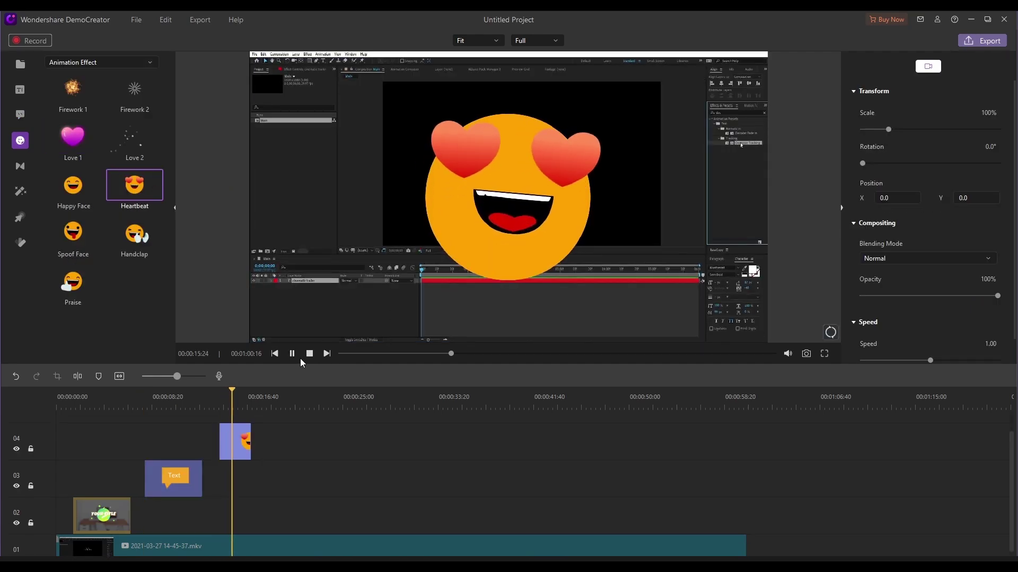
Split the screen recording at the playhead, browse the transitions and play back the edited video.
left_click(77, 376)
left_click(20, 166)
left_click(314, 526)
scroll(274, 548, "down", 1)
left_click_drag(275, 548, 277, 542)
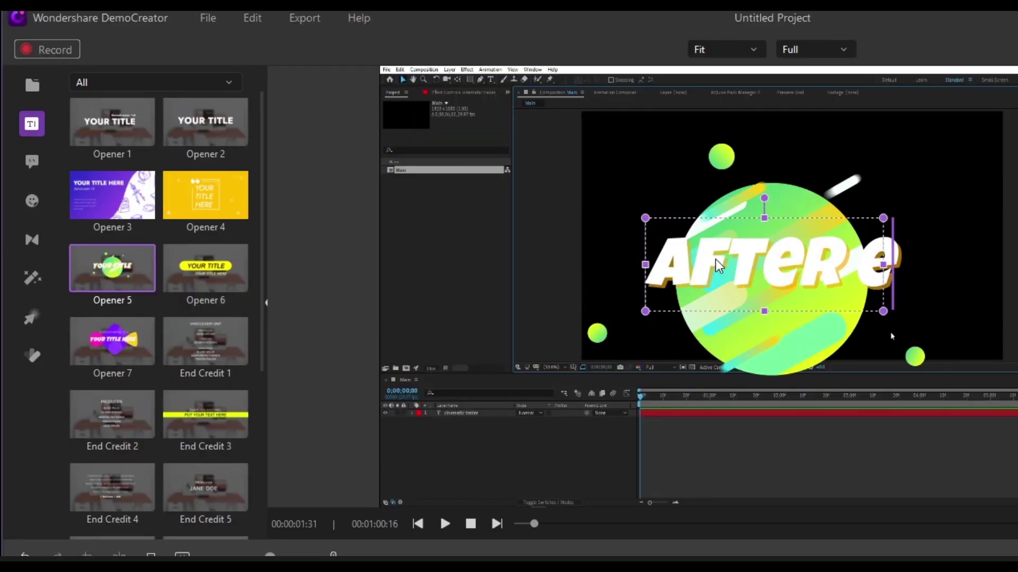
left_click(447, 524)
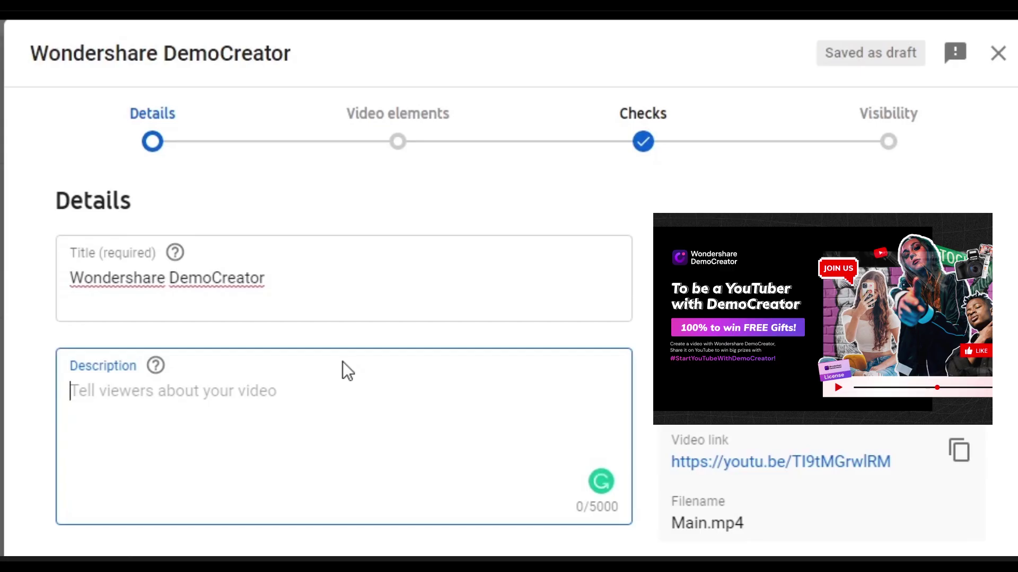
In the YouTube upload details, enter #StartYouTubeWithDemoCreator as the video description.
type("#StartYouTubeWithDemoCreato")
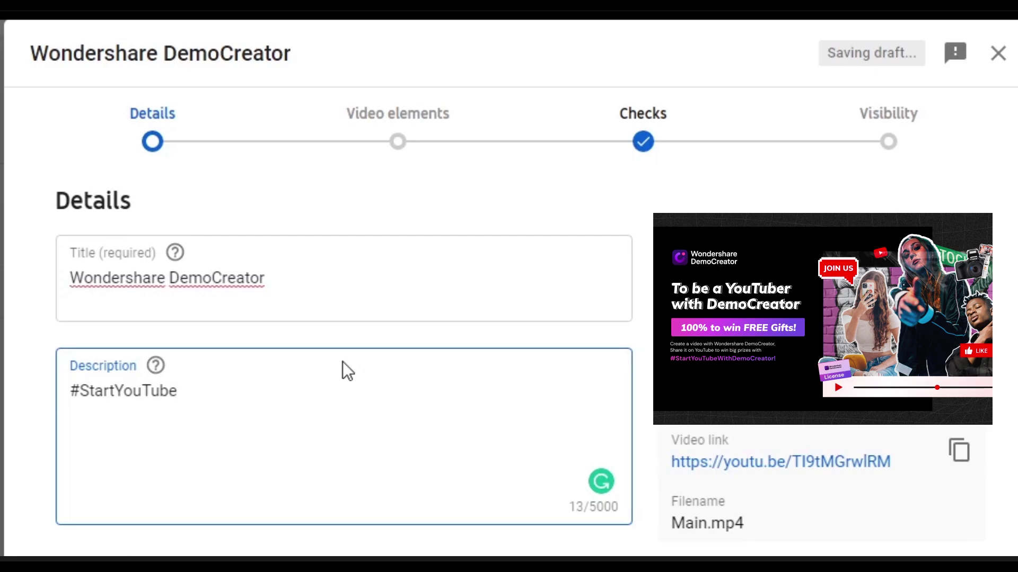
type("r")
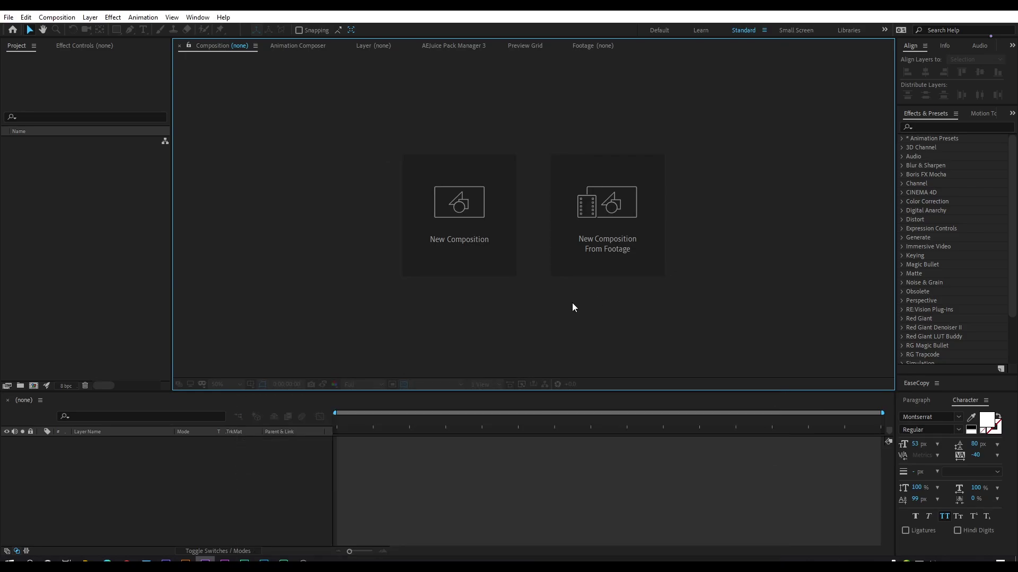
In After Effects, create a composition named Main at 1920 x 1080 px, 29.97 fps and a duration of 0;00;06;00.
left_click(466, 221)
left_click_drag(539, 96, 473, 110)
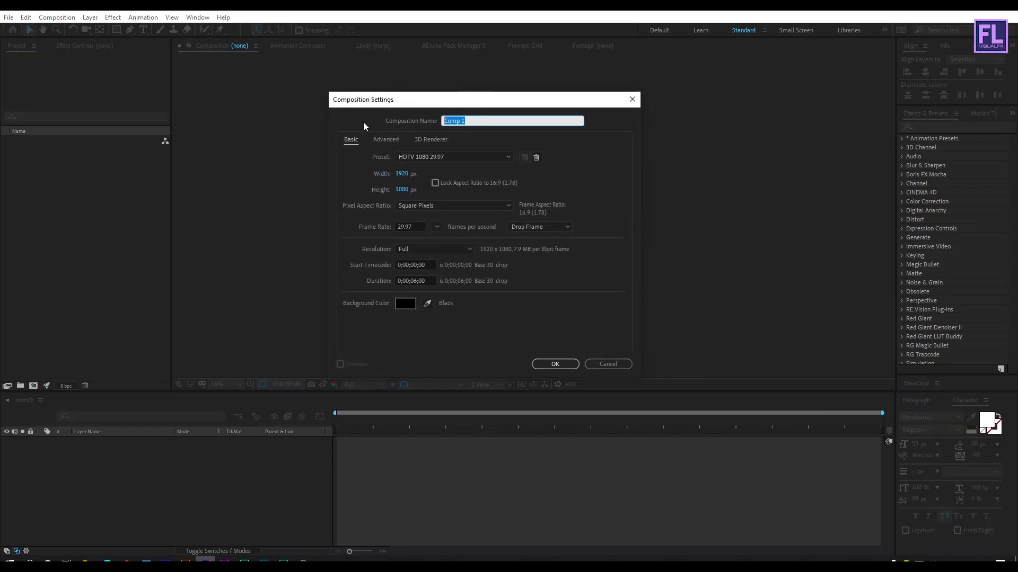
type("Main")
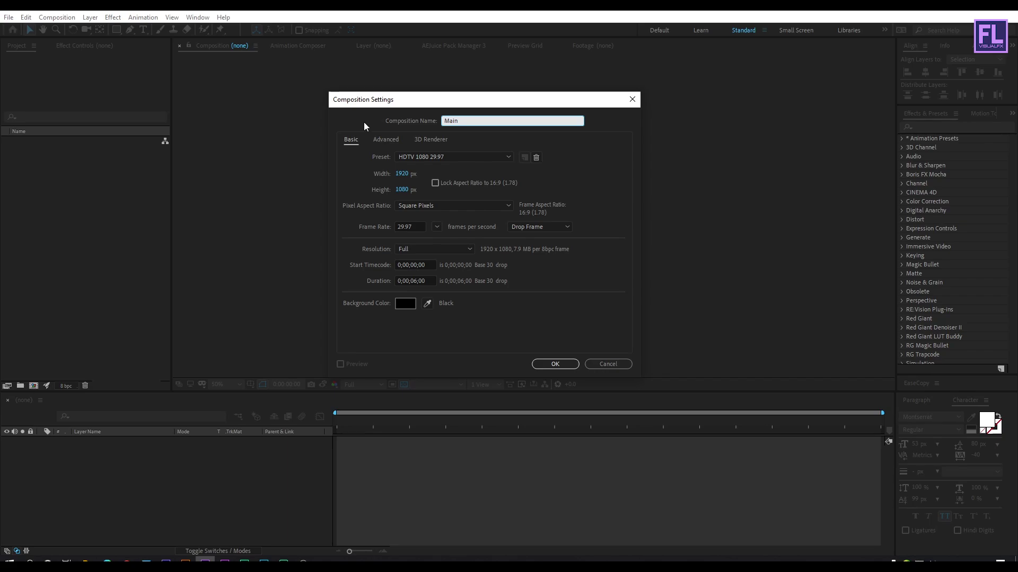
left_click(401, 174)
left_click(409, 190)
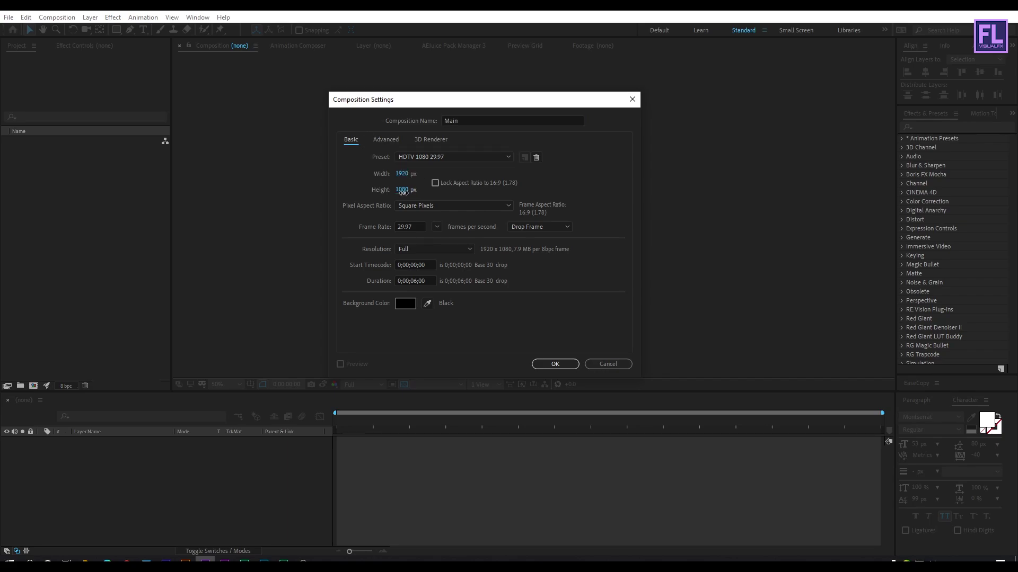
left_click(415, 226)
left_click(433, 282)
left_click(555, 361)
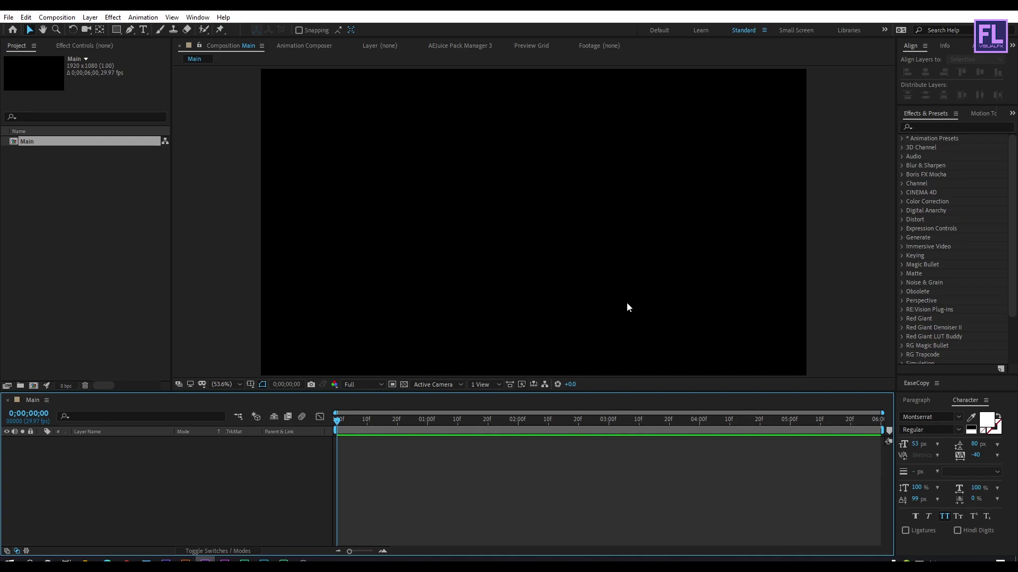
Create a text layer in the Main composition reading "cinematic trailer", with the two words on separate lines.
right_click(126, 467)
mouse_move(195, 351)
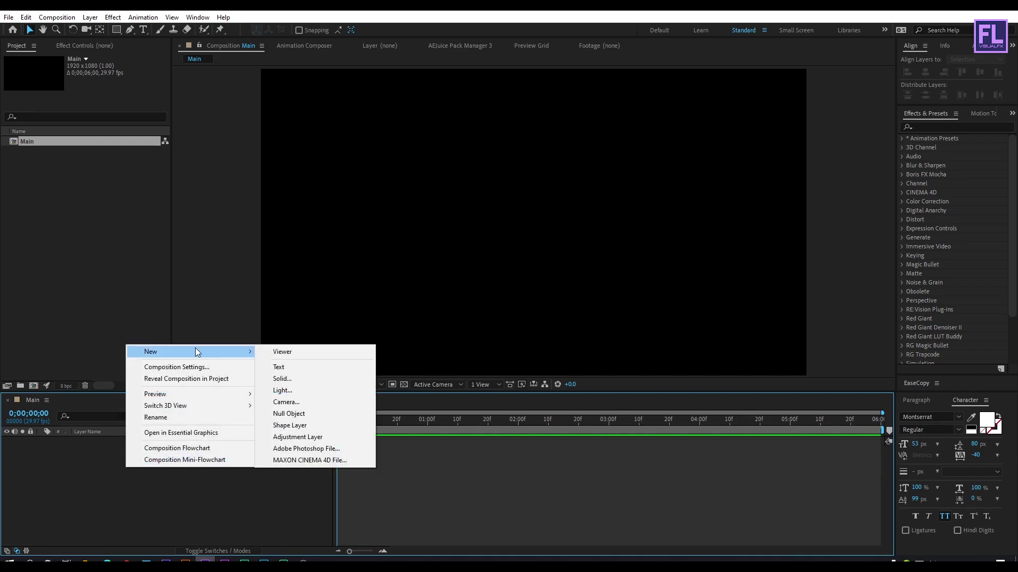
left_click(306, 371)
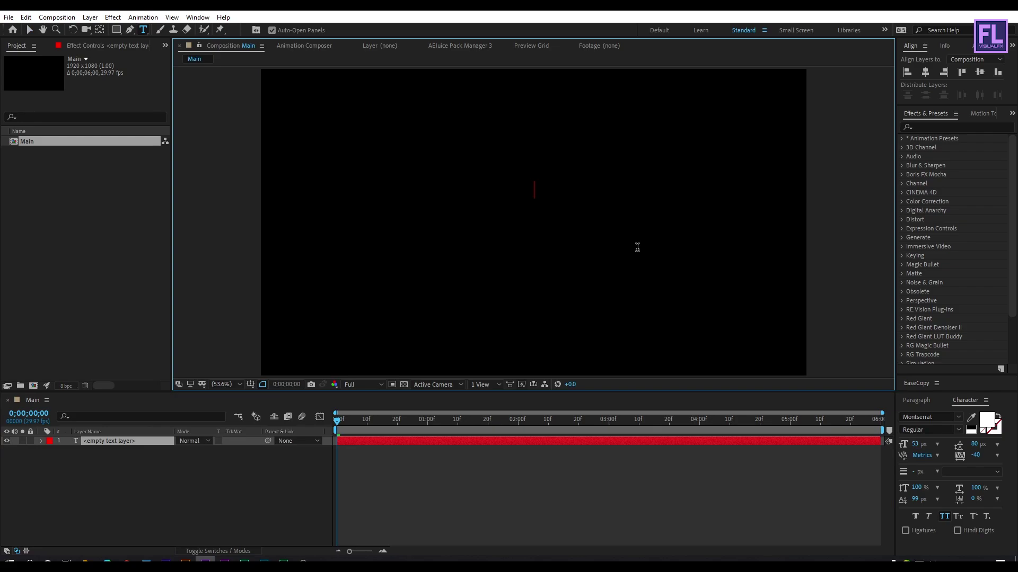
type("cinematic")
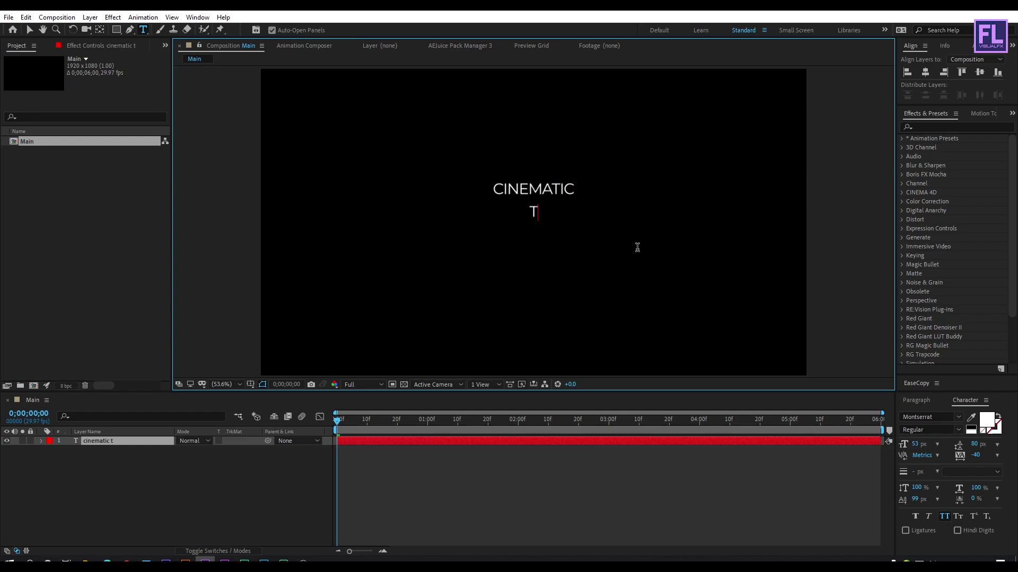
type(" traiker")
key("BackSpace")
key("BackSpace")
key("BackSpace")
type("lwe")
key("BackSpace")
key("BackSpace")
type("er")
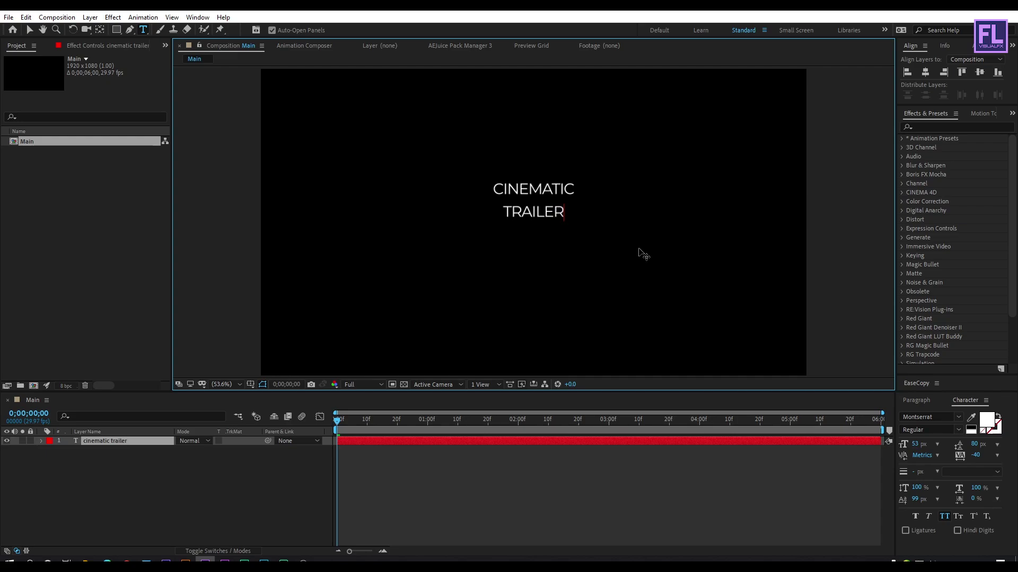
Style the word TRAILER as Montserrat SemiBold at 101 px and set the title's line spacing to 87 px.
left_click_drag(503, 214, 578, 212)
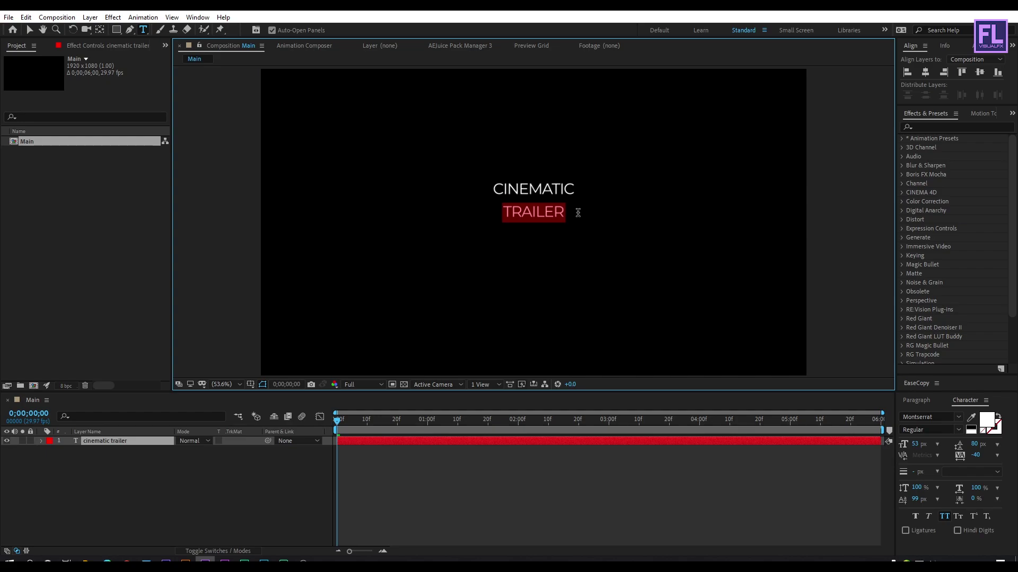
left_click(924, 430)
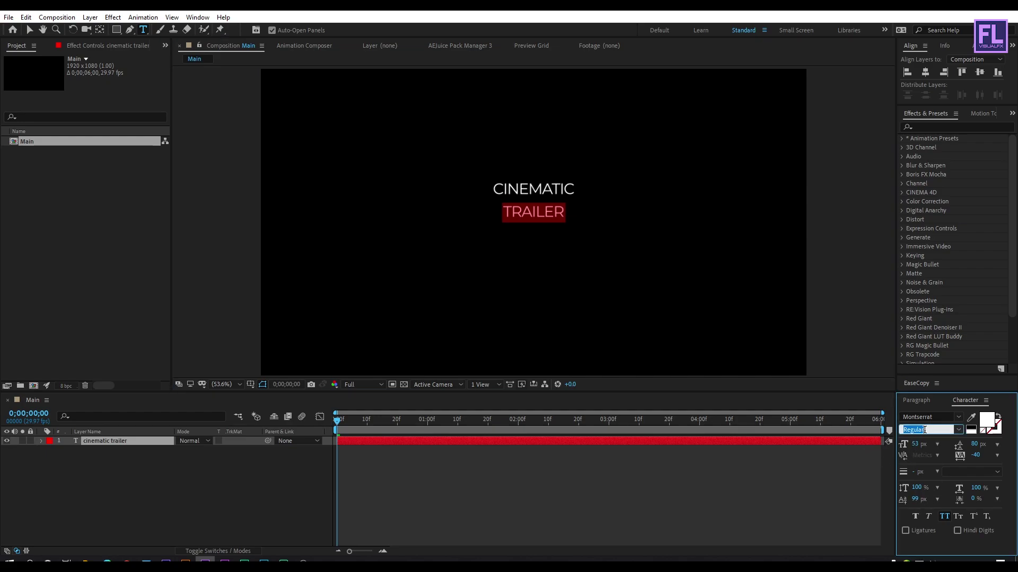
key("Down")
key("Down")
key("Down")
key("Down")
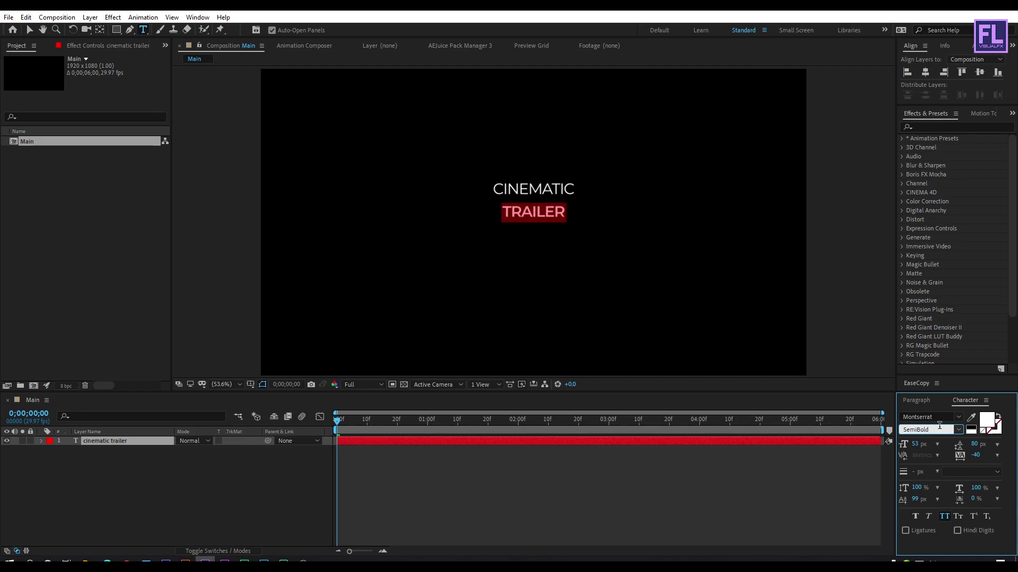
left_click_drag(915, 446, 983, 445)
key("ctrl+a")
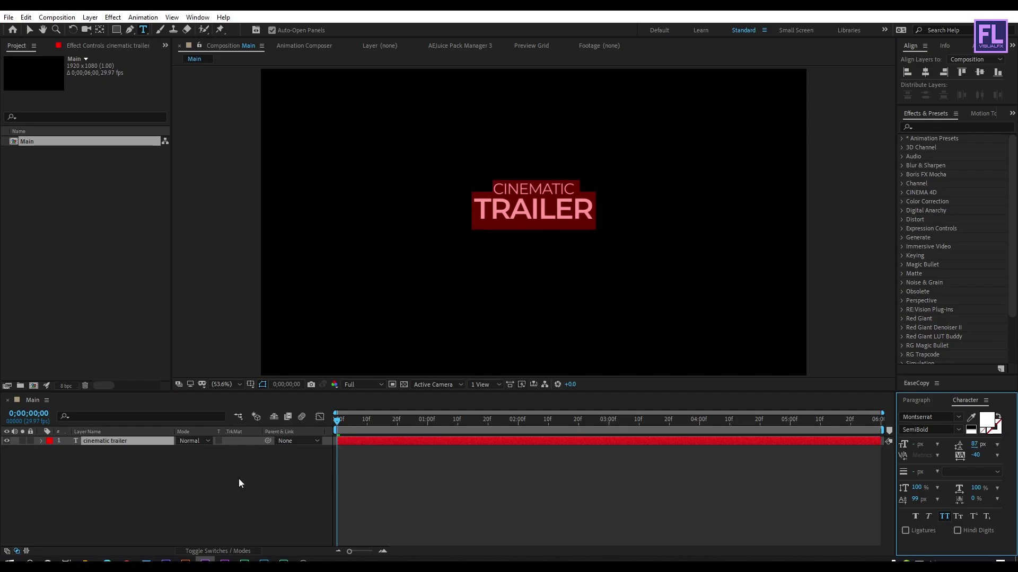
left_click(241, 480)
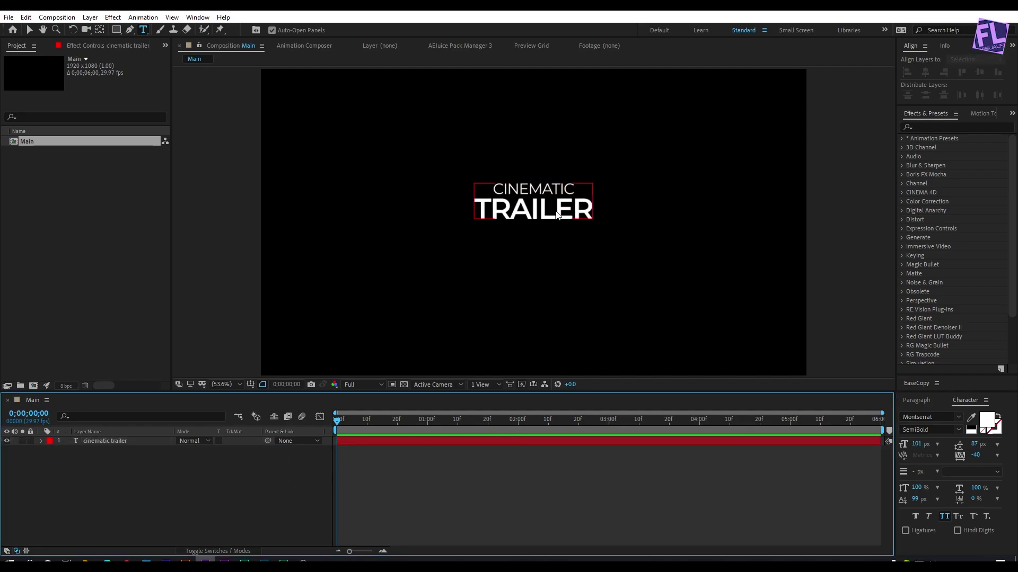
Scale the title up slightly and centre it horizontally and vertically in the composition.
key("v")
left_click(531, 190)
left_click(926, 74)
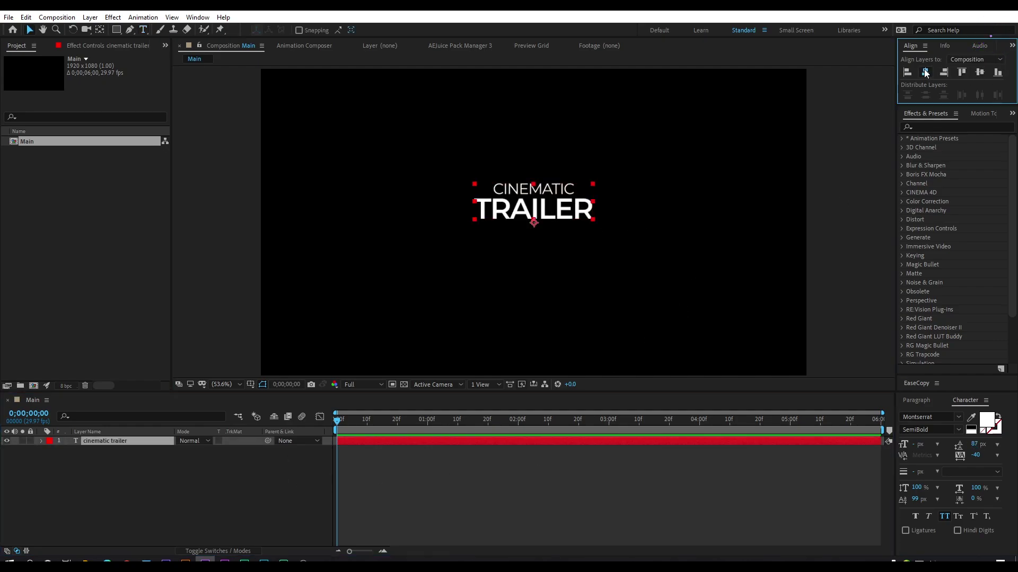
left_click(979, 72)
mouse_move(594, 207)
left_mouse_down()
mouse_move(644, 183)
mouse_move(606, 197)
left_mouse_up()
left_click(979, 72)
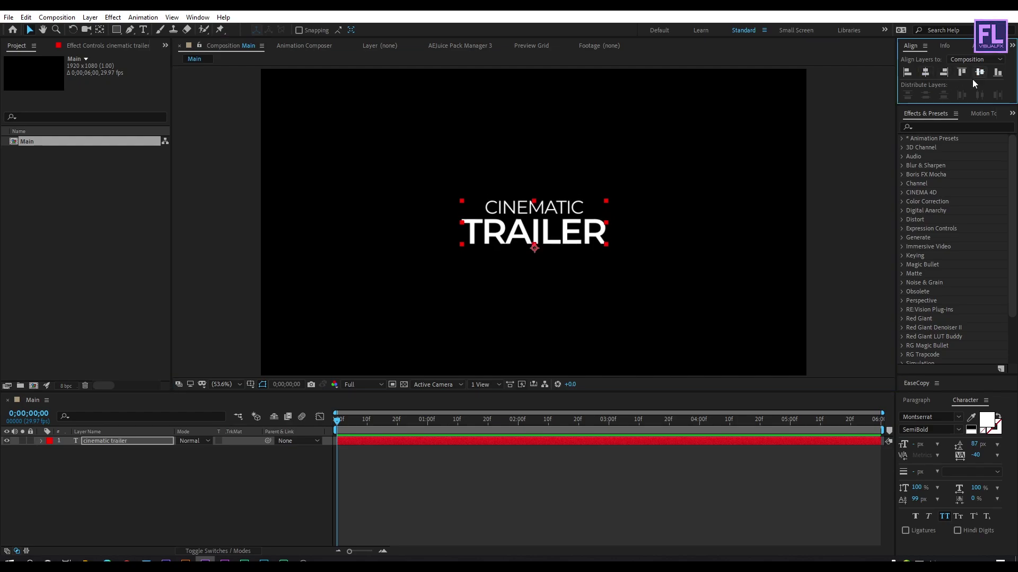
left_click(865, 224)
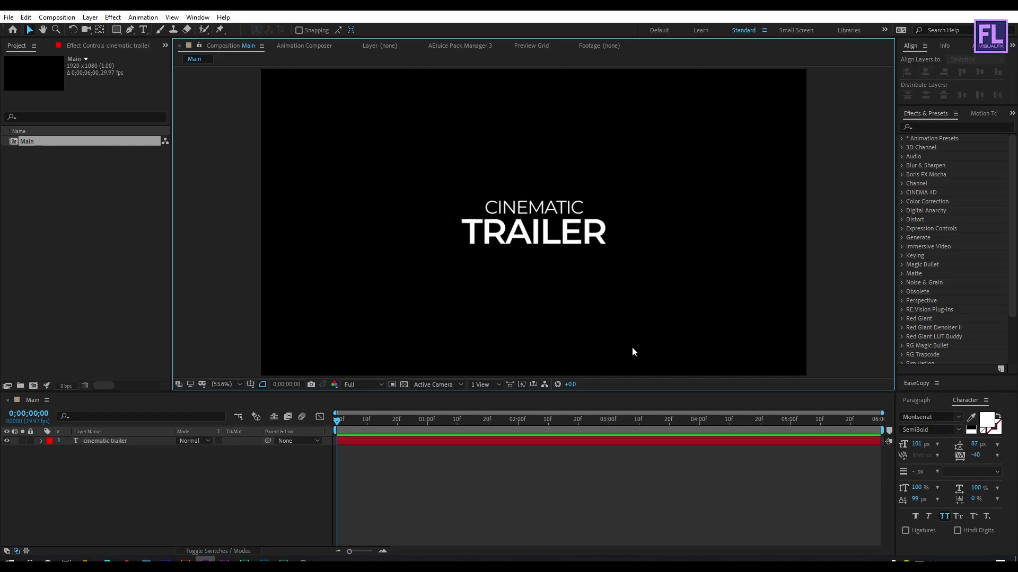
Check the paragraph alignment of the cinematic trailer text layer.
left_click(916, 400)
left_click(127, 442)
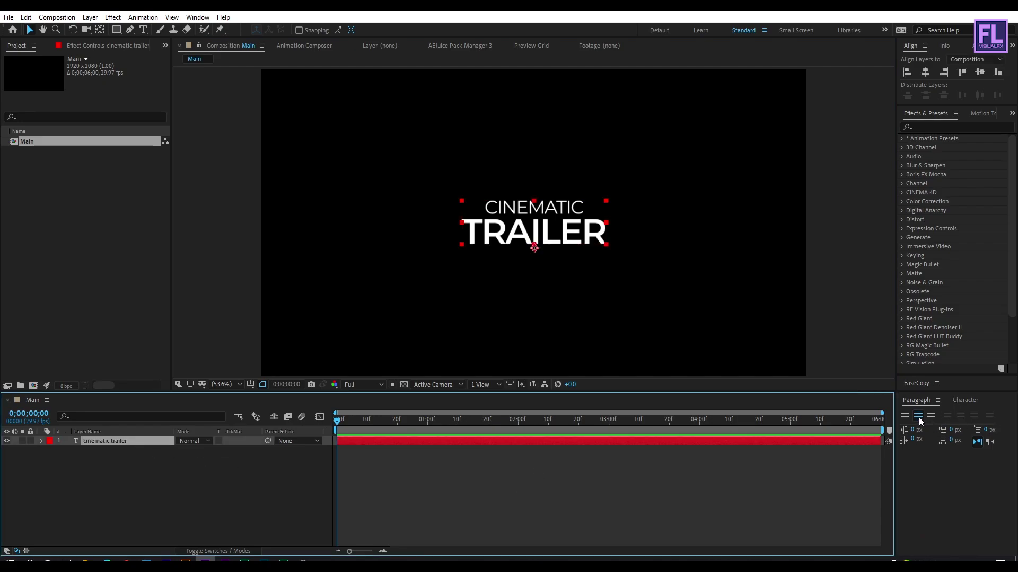
left_click(960, 405)
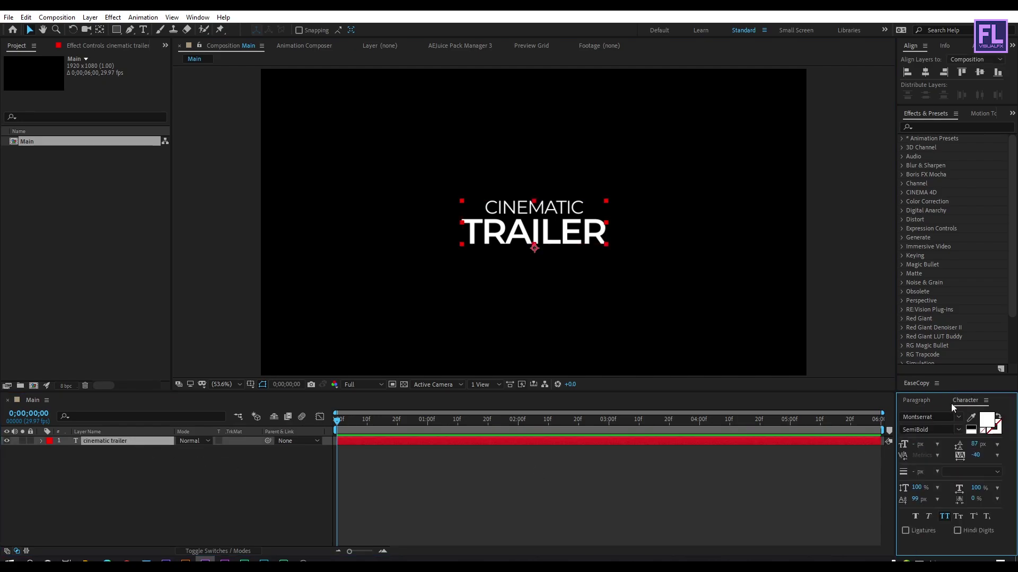
Find the Decrease Tracking animation preset and apply it to the cinematic trailer text layer.
left_click(928, 127)
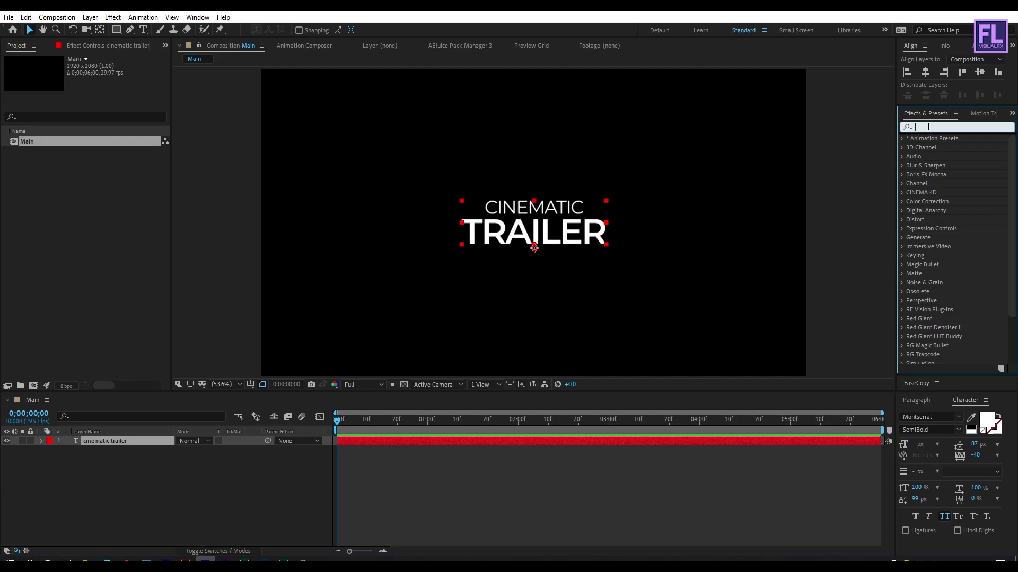
type("dec")
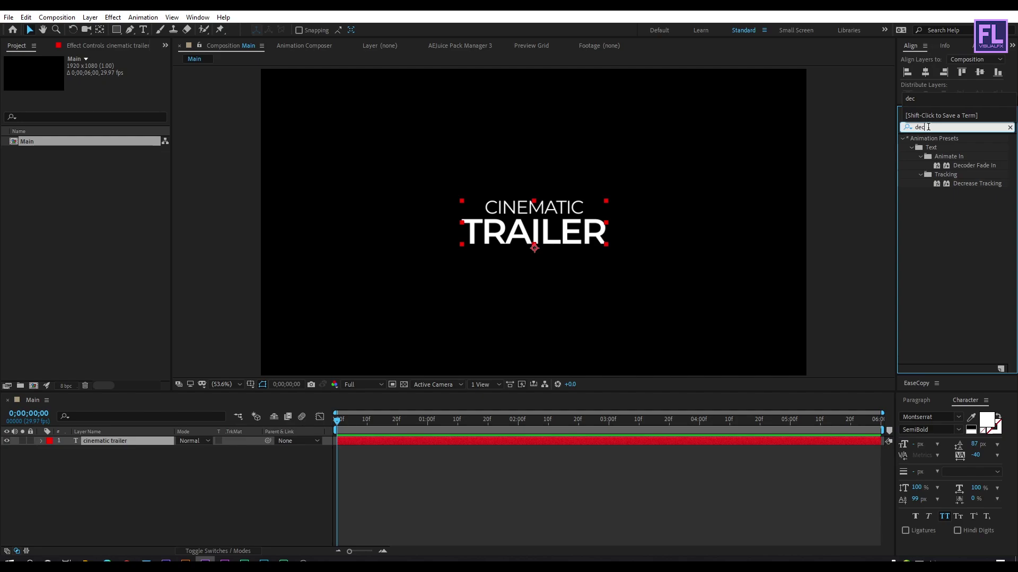
left_click(963, 183)
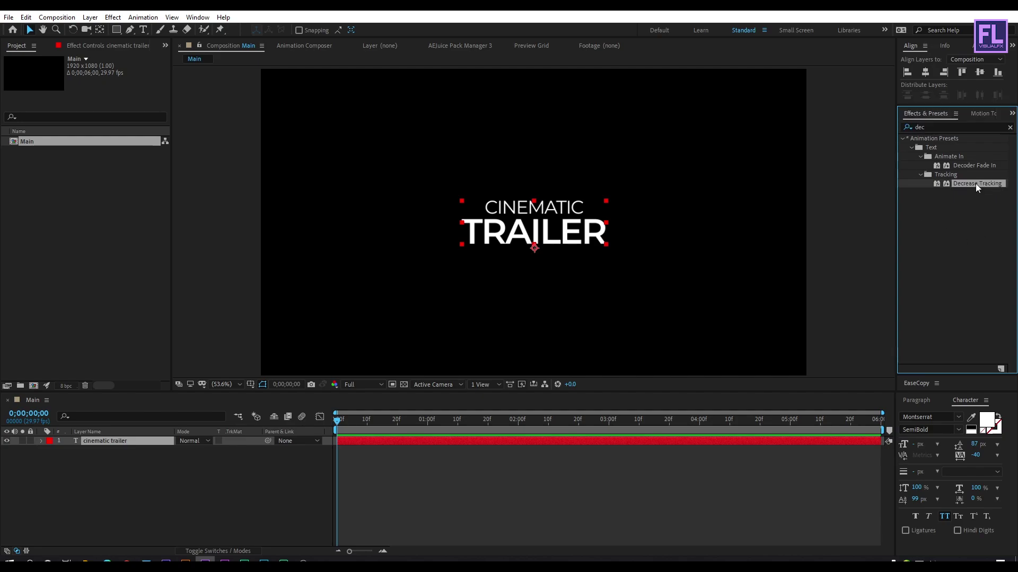
left_click_drag(974, 184, 380, 440)
left_click(306, 465)
Reveal the title layer's keyframes and set the Tracking Amount at the first keyframe to 184.
left_click(122, 443)
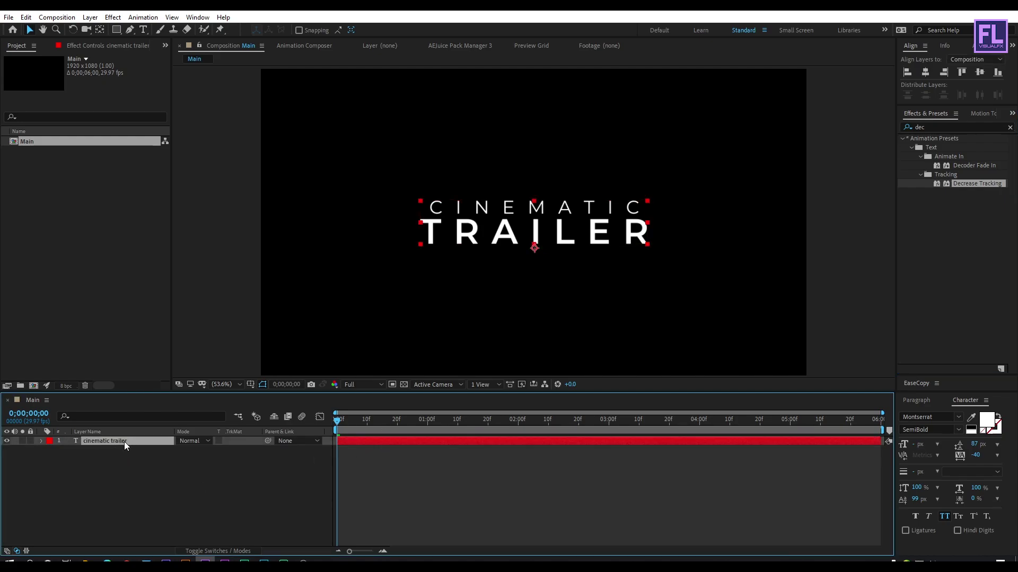
key("u")
key("space")
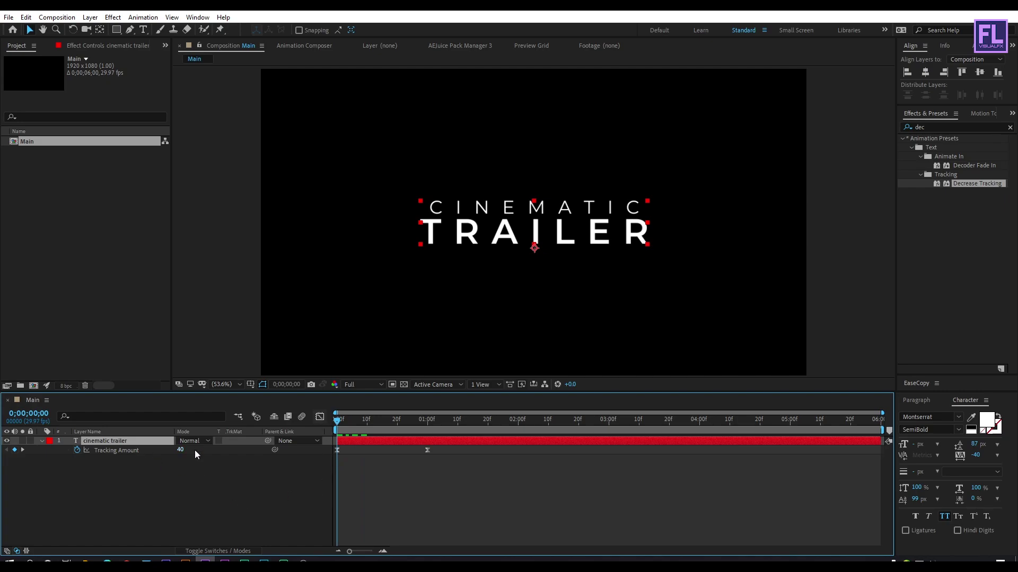
left_click_drag(180, 450, 266, 461)
left_click(257, 475)
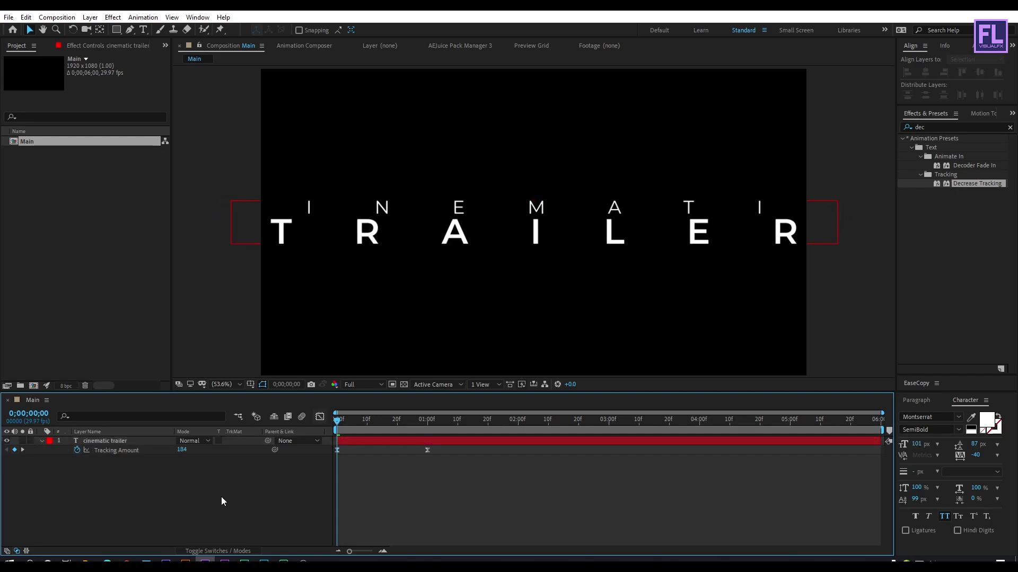
Move the second Tracking Amount keyframe to about 0;00;02;10 on the timeline.
left_click_drag(466, 473, 427, 450)
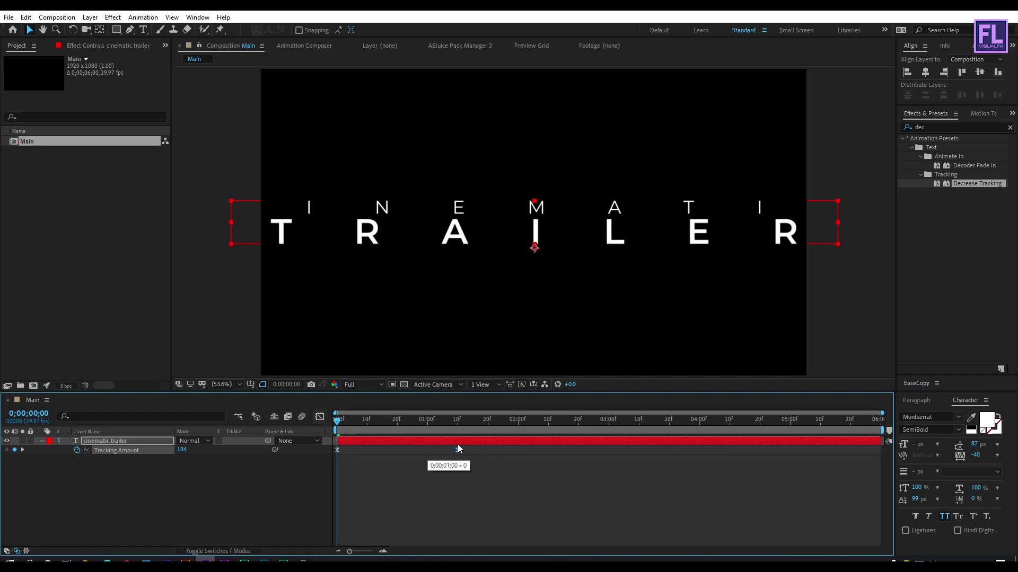
left_click_drag(458, 444, 548, 442)
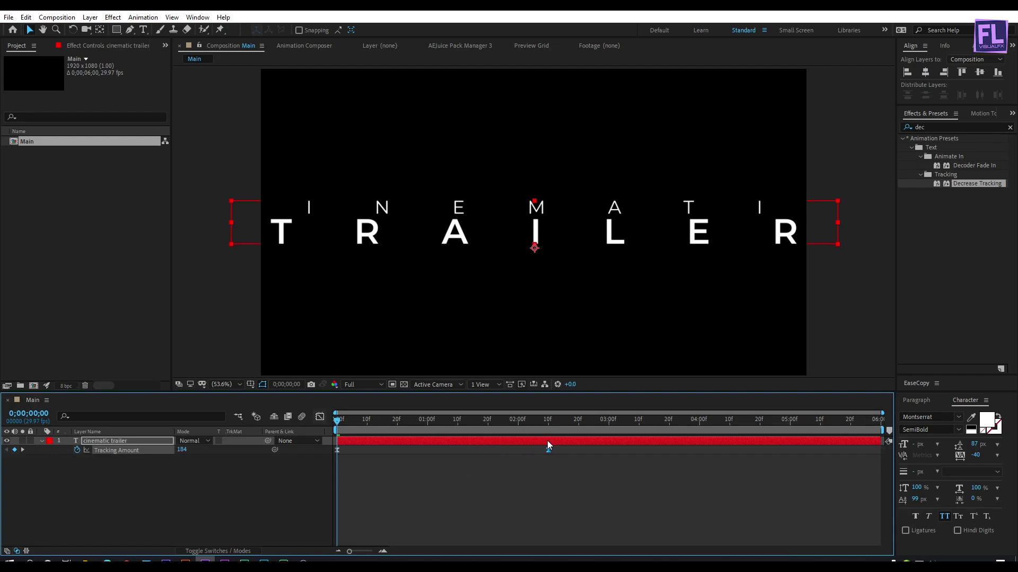
Show the value graph of the Tracking Amount keyframes and reshape the curve to drop steeply at the start and ease out gently.
left_click(546, 423)
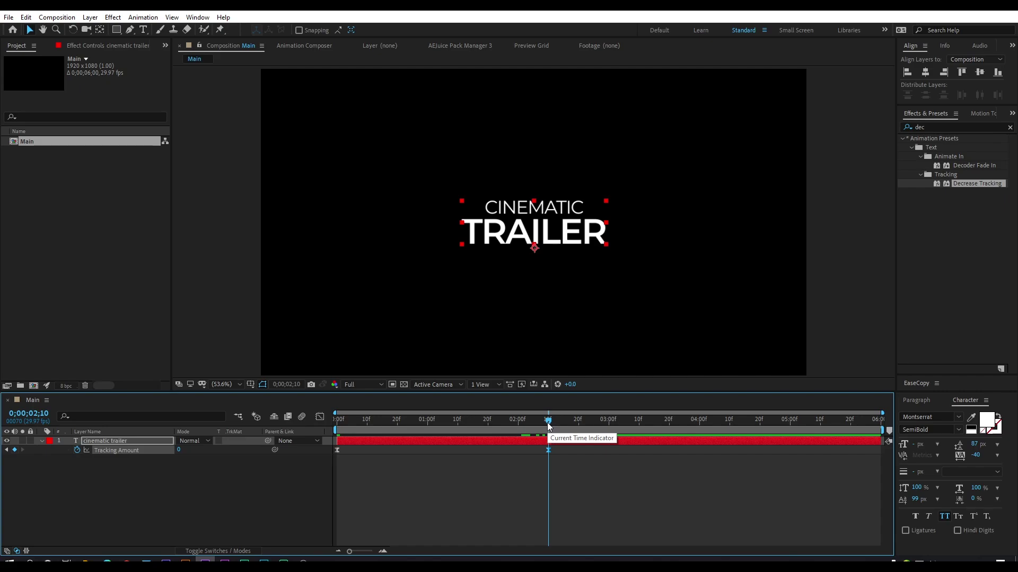
left_click_drag(548, 422, 493, 429)
left_click_drag(599, 477, 332, 450)
left_click(317, 419)
right_click(414, 480)
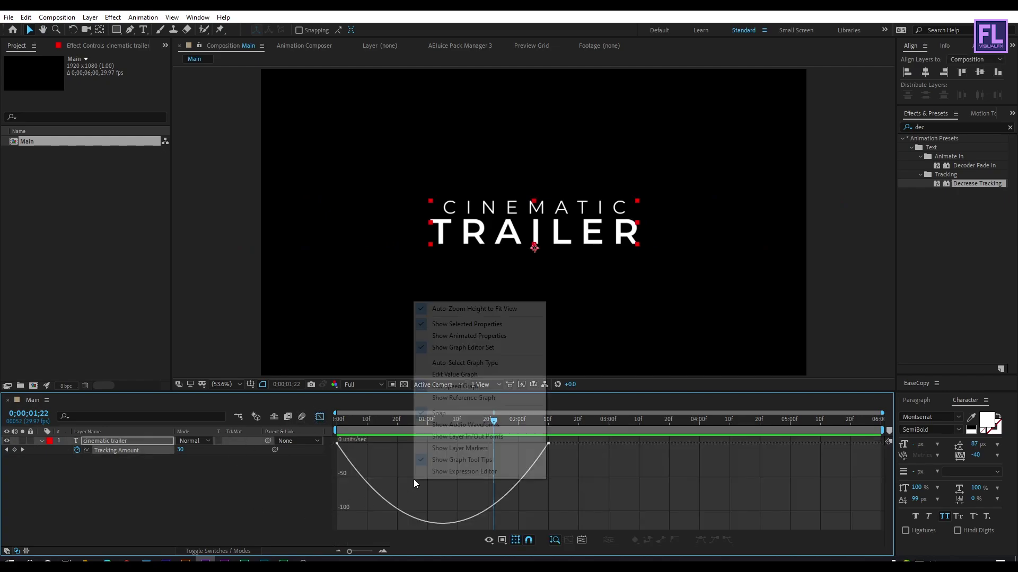
left_click(468, 379)
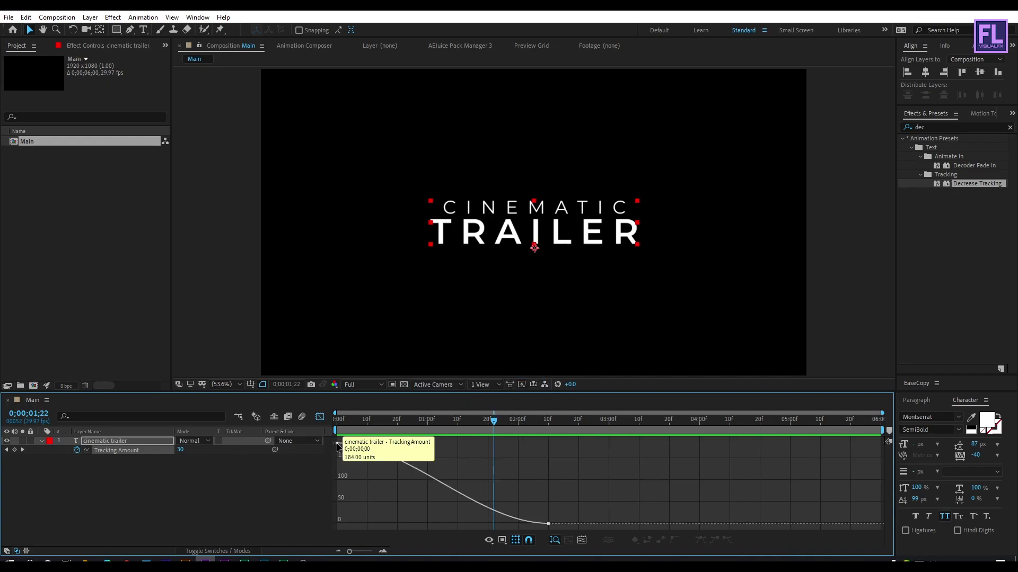
left_click_drag(407, 443, 372, 518)
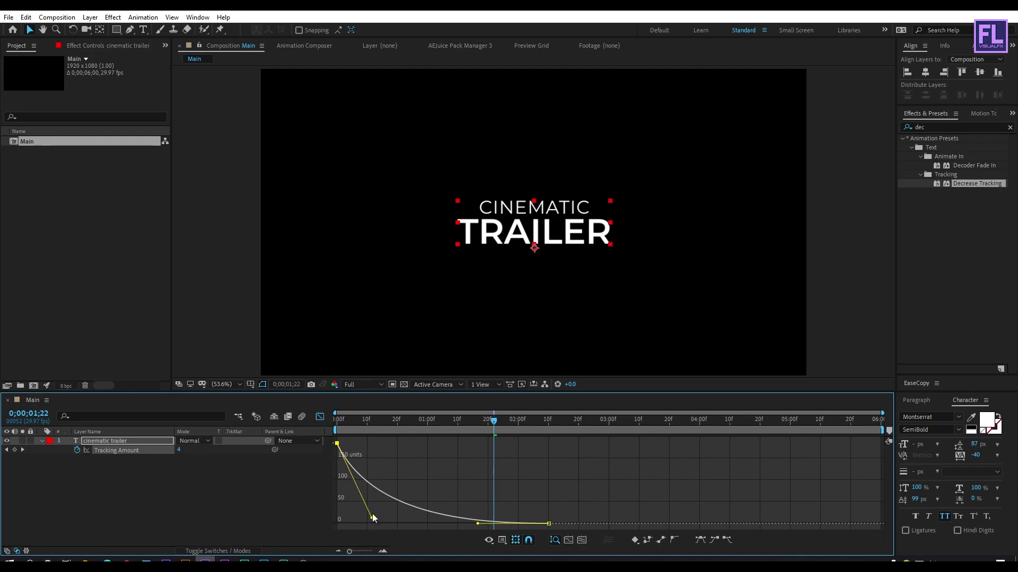
Close the graph editor and preview the title's eased tracking animation from the beginning.
left_click_drag(443, 418, 333, 433)
left_click(321, 417)
key("space")
left_click_drag(472, 418, 445, 432)
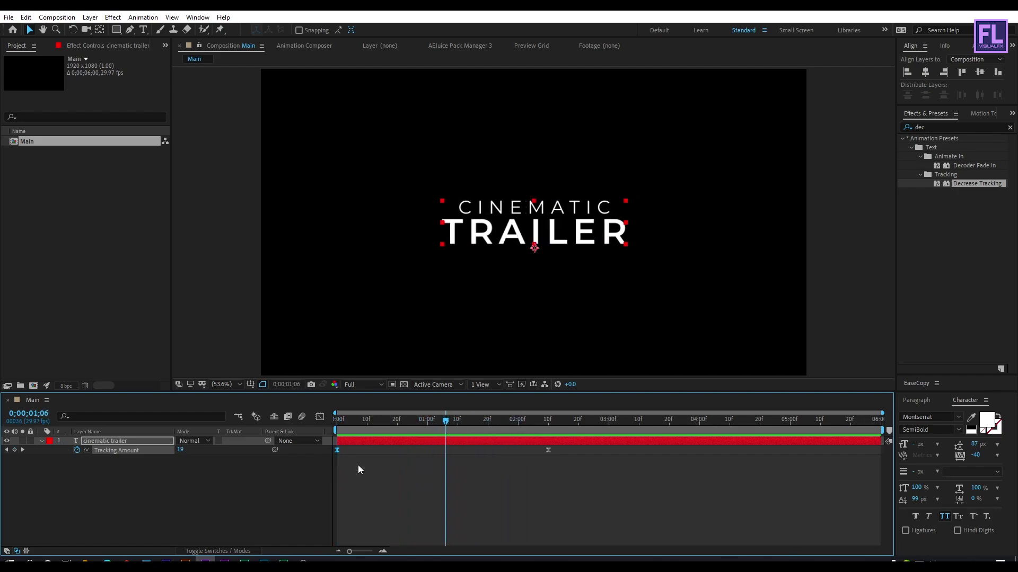
Make the cinematic trailer text layer 3D and enable motion blur for both the layer and the composition.
key("u")
left_click(210, 551)
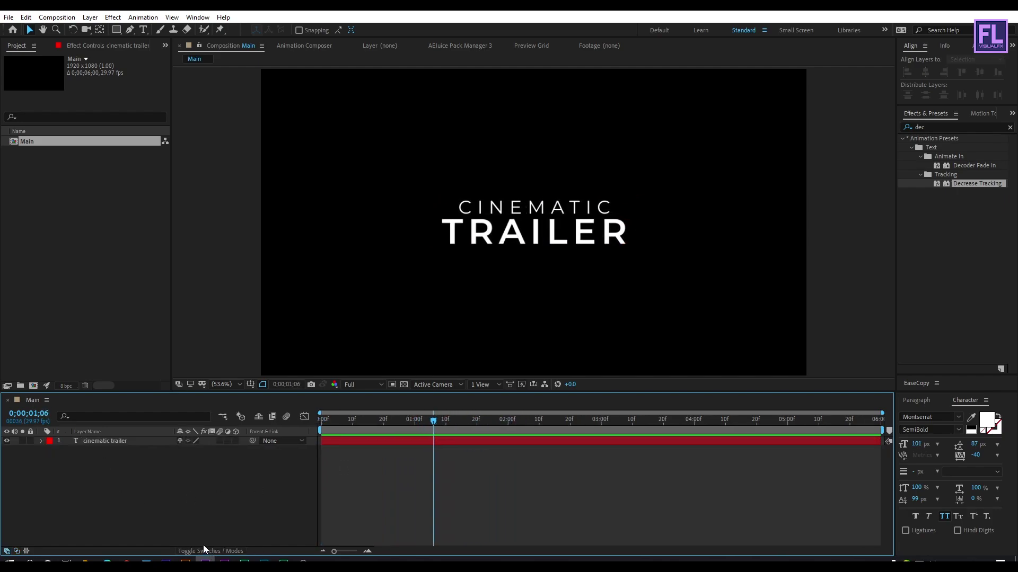
left_click(139, 440)
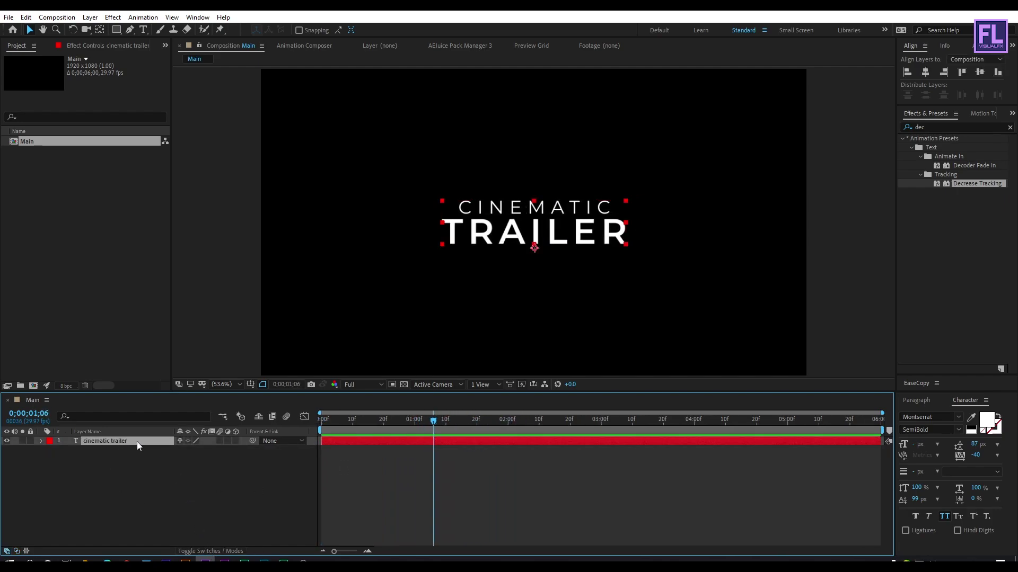
left_click(236, 440)
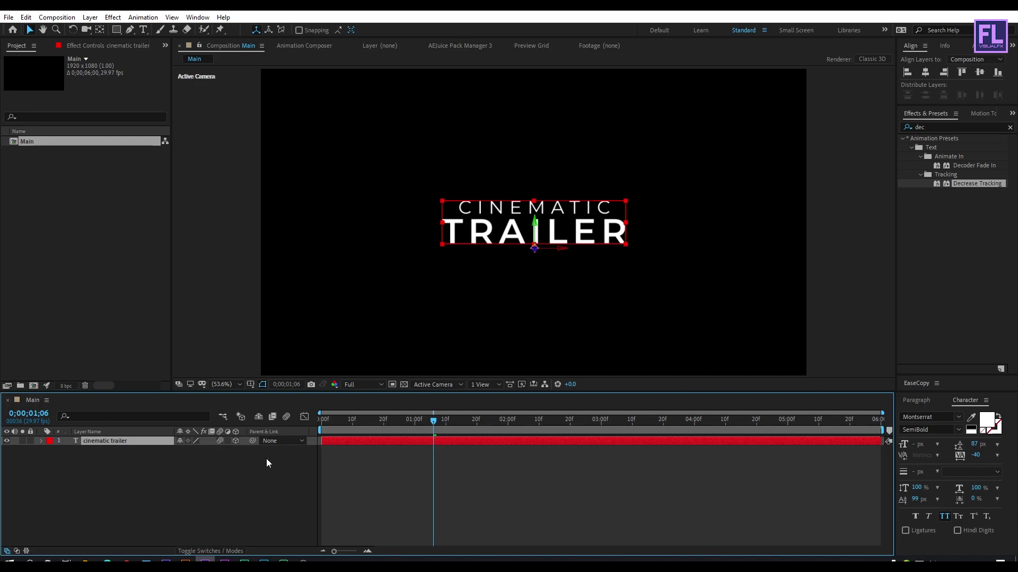
left_click(286, 418)
left_click_drag(371, 422, 408, 430)
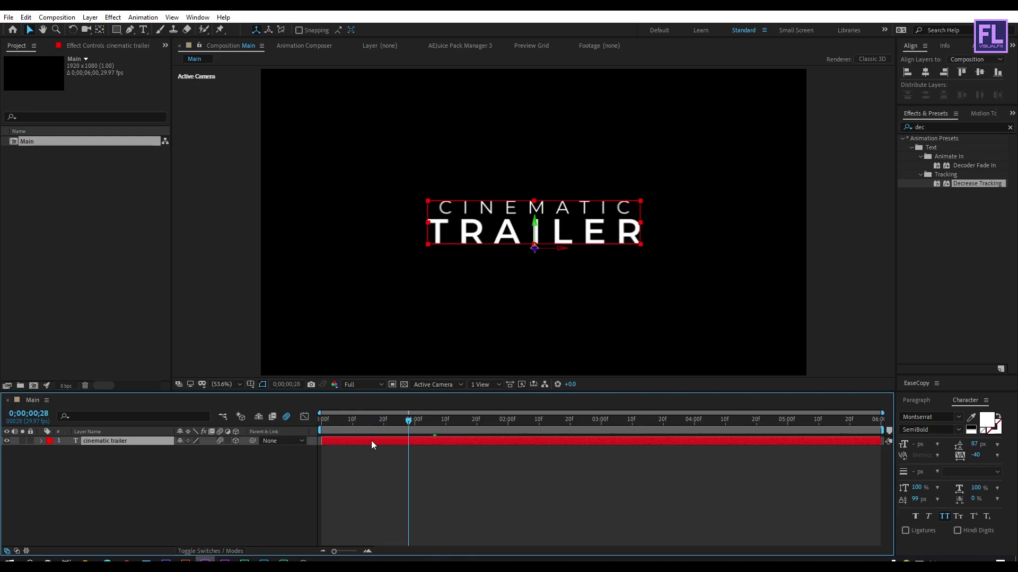
Apply the Gradient Ramp effect to the title layer and set the ramp's start at about 954, 404 and its end at about 958, 658.
left_click(944, 128)
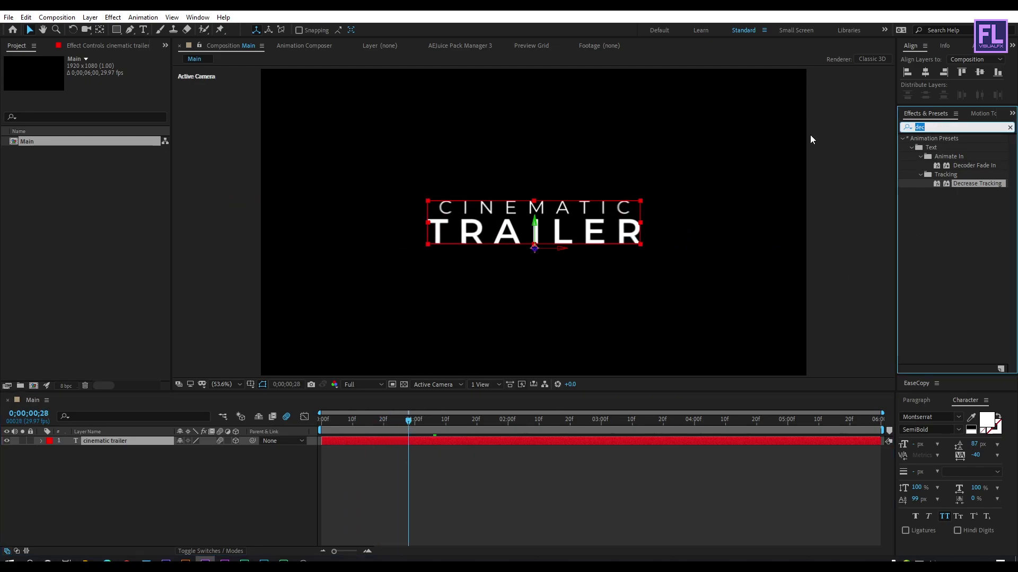
type("grad")
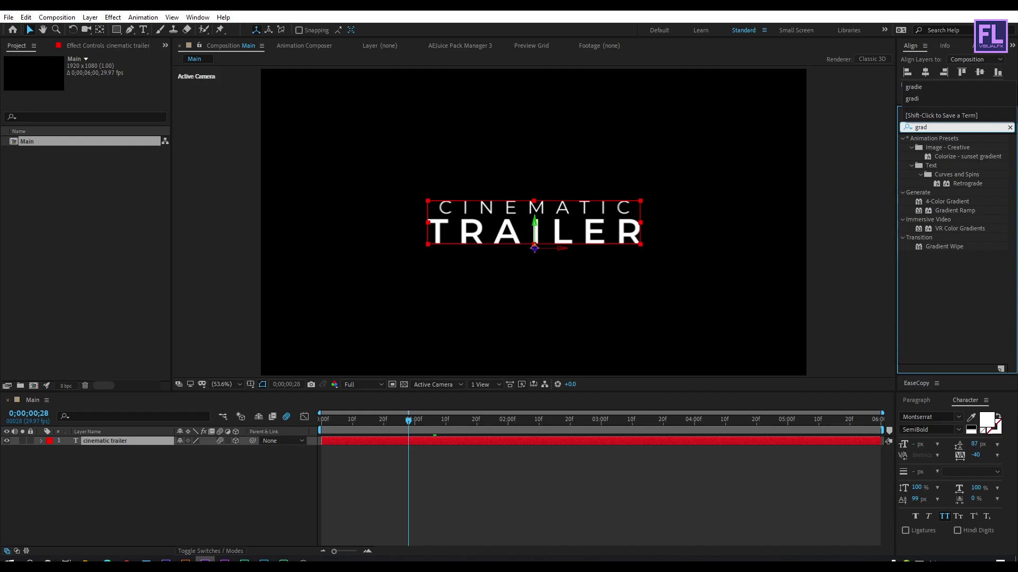
left_click(964, 211)
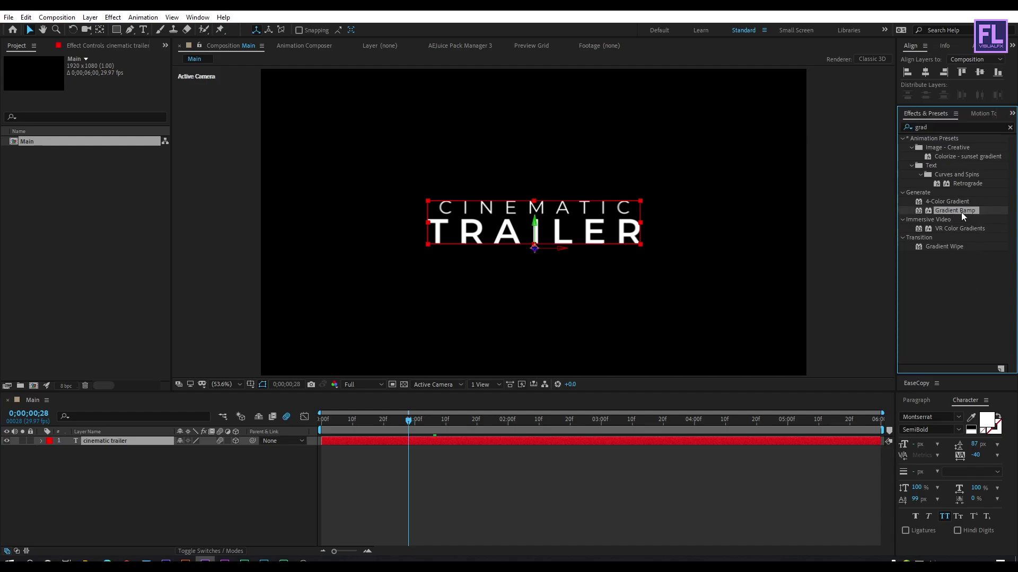
left_click_drag(963, 215, 152, 442)
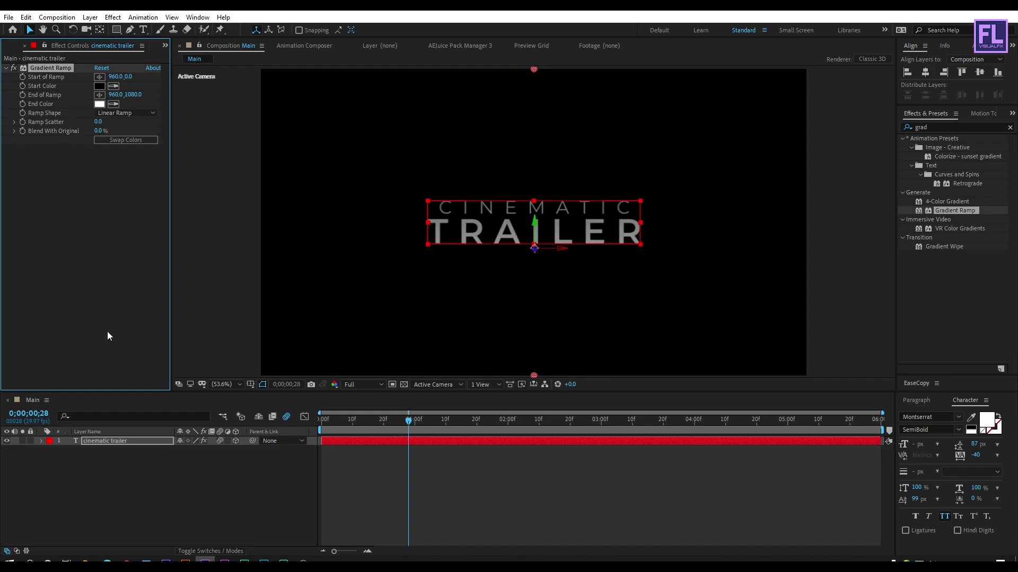
left_click_drag(533, 79, 531, 186)
left_click_drag(533, 365, 533, 253)
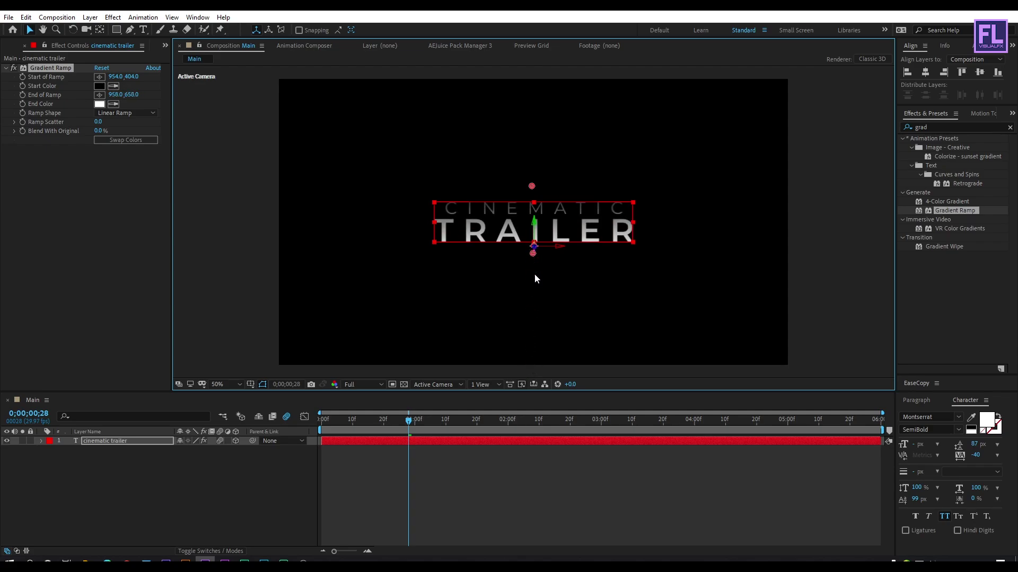
Set the Gradient Ramp's start color to a muted blue-violet, hex 656386.
key("period")
key("period")
left_click(99, 86)
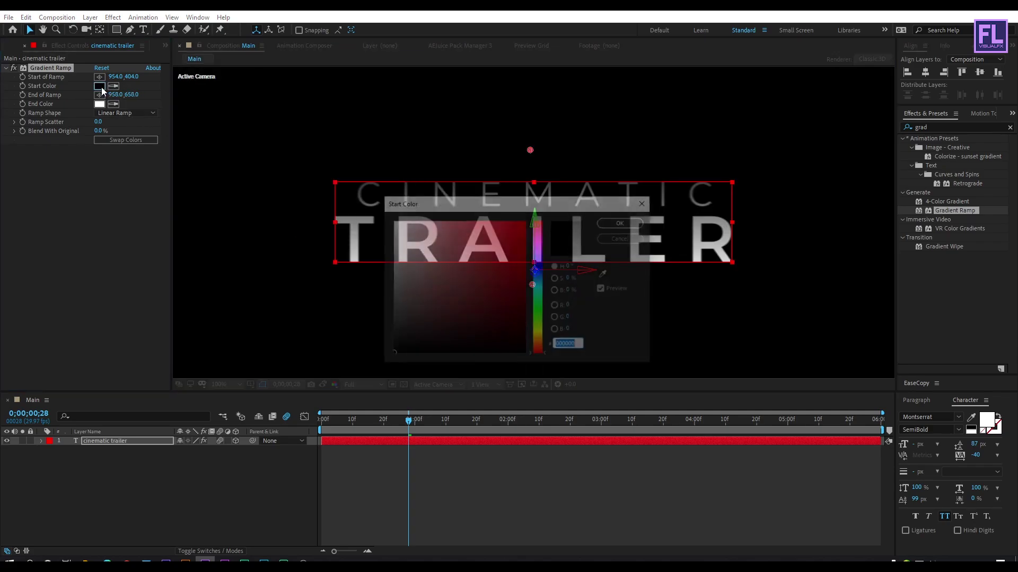
left_click(540, 269)
left_click_drag(431, 296, 427, 286)
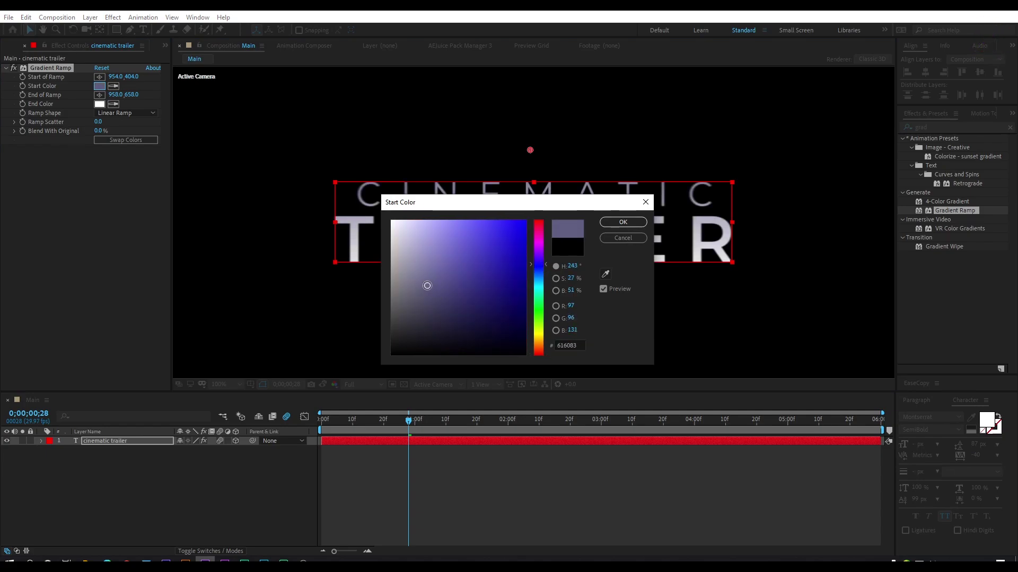
left_click(622, 222)
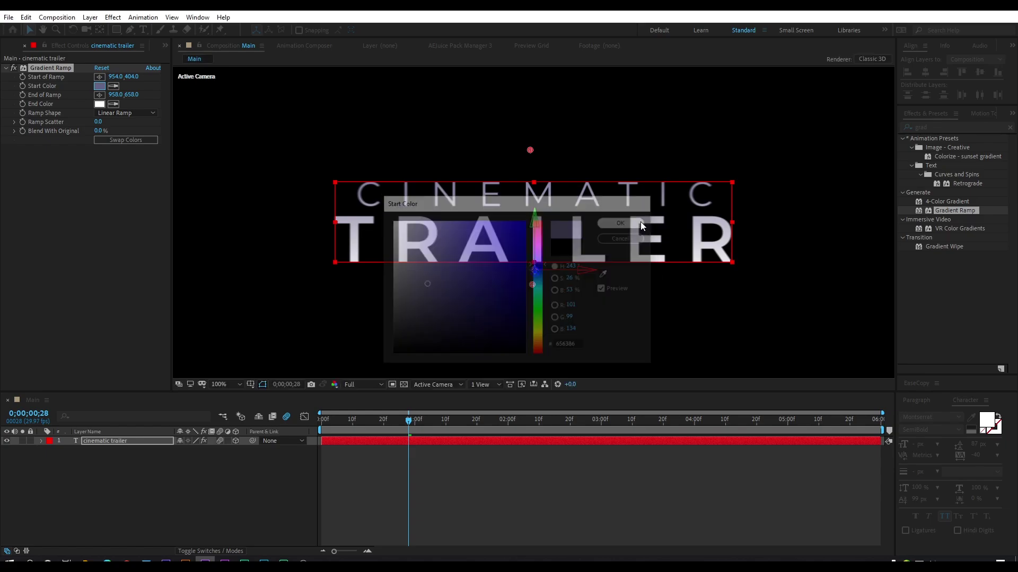
Preview the gradient title animation from the start and move the current time to 0;00;02;00.
left_click(191, 466)
scroll(593, 151, "down", 2)
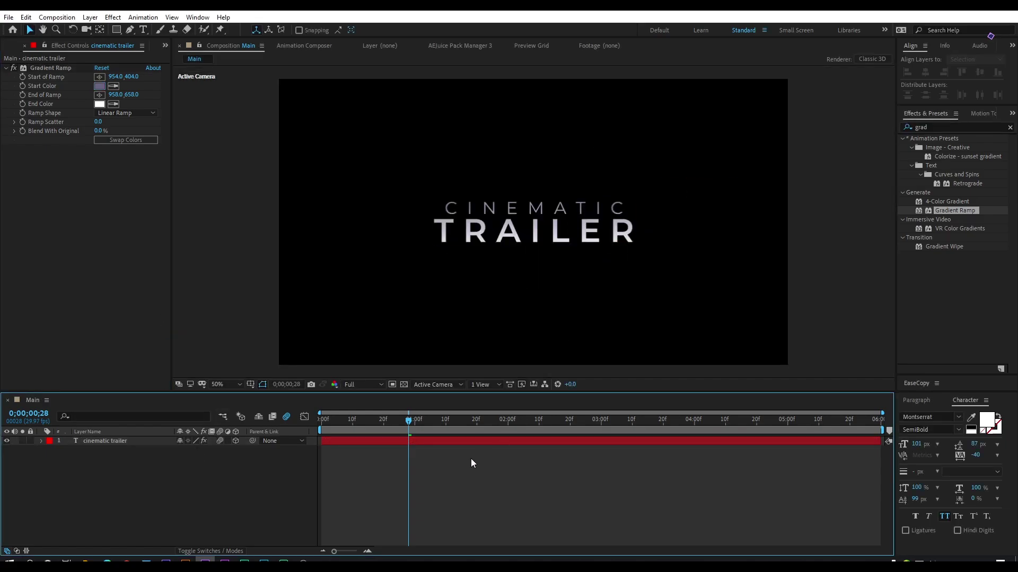
key("space")
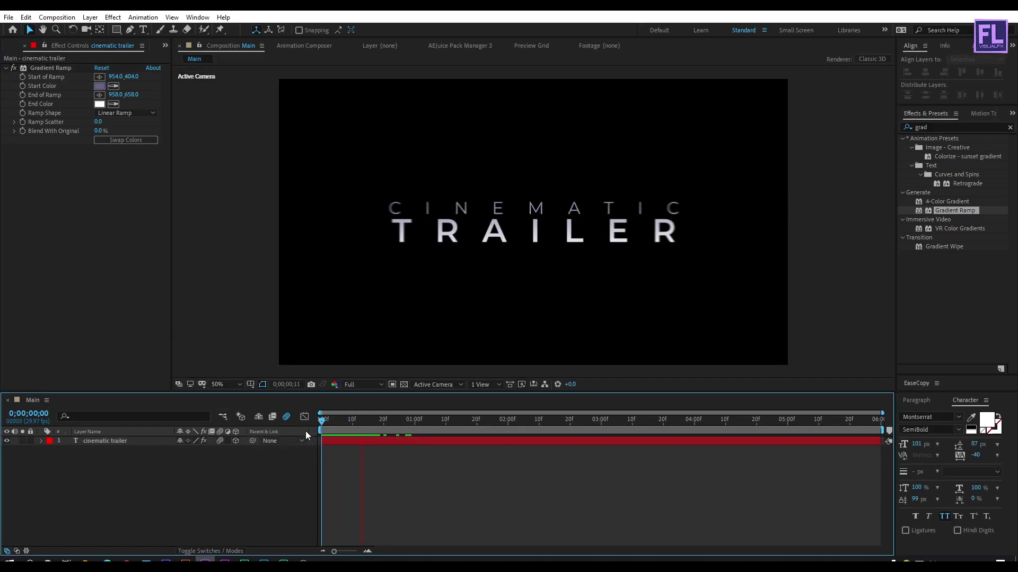
left_click_drag(418, 423, 483, 421)
left_click(507, 422)
Add a two-node camera with the 50mm preset, named Camera 1, to the Main composition.
right_click(120, 499)
mouse_move(237, 383)
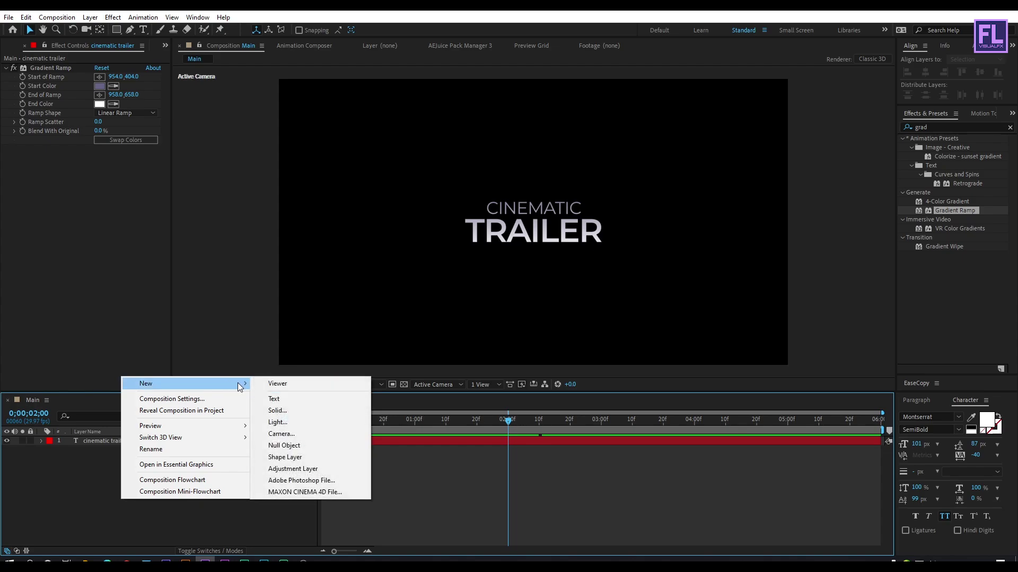
left_click(298, 434)
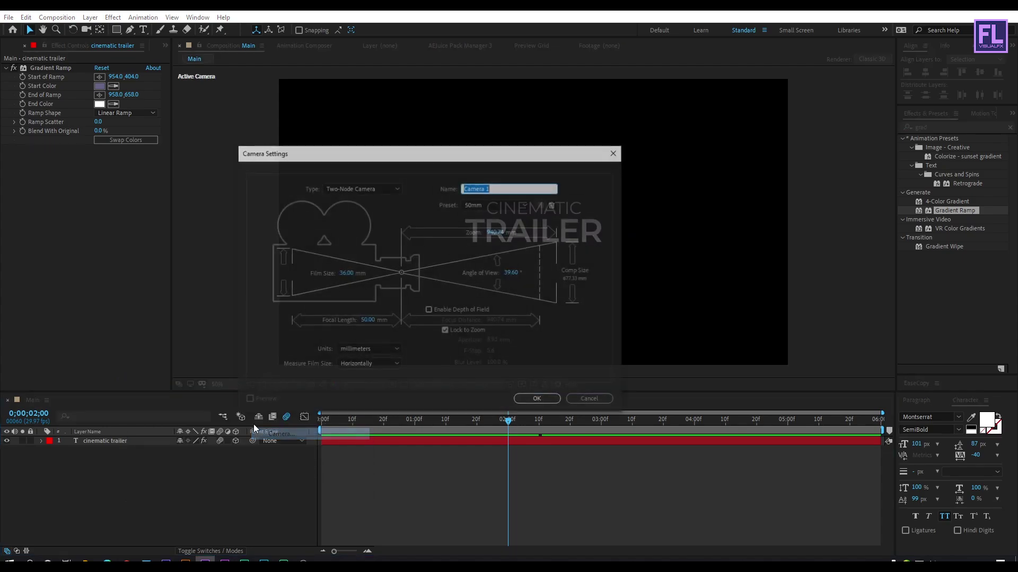
left_click(537, 400)
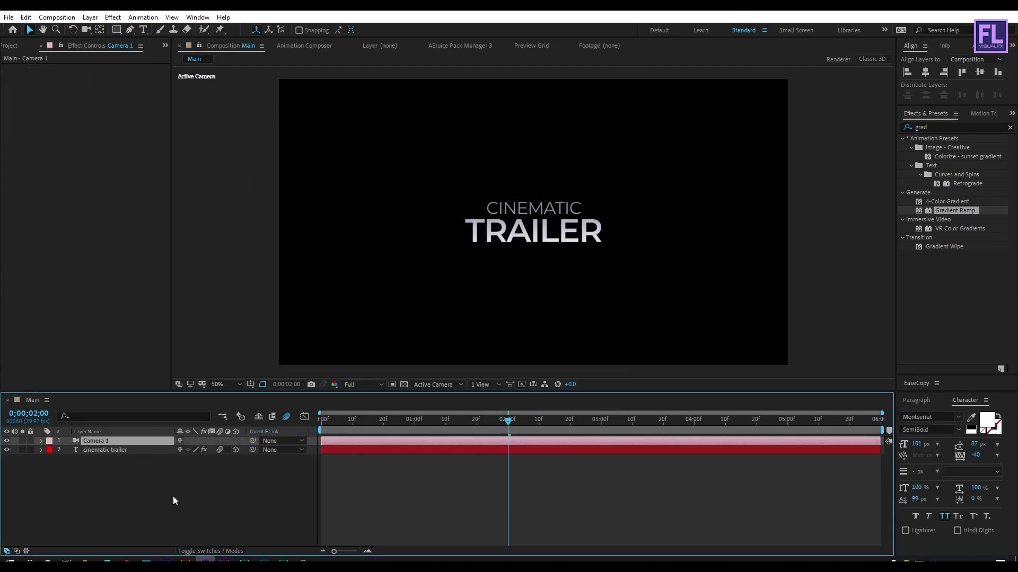
Add a null object to the composition and parent Camera 1 to it.
right_click(142, 491)
mouse_move(212, 375)
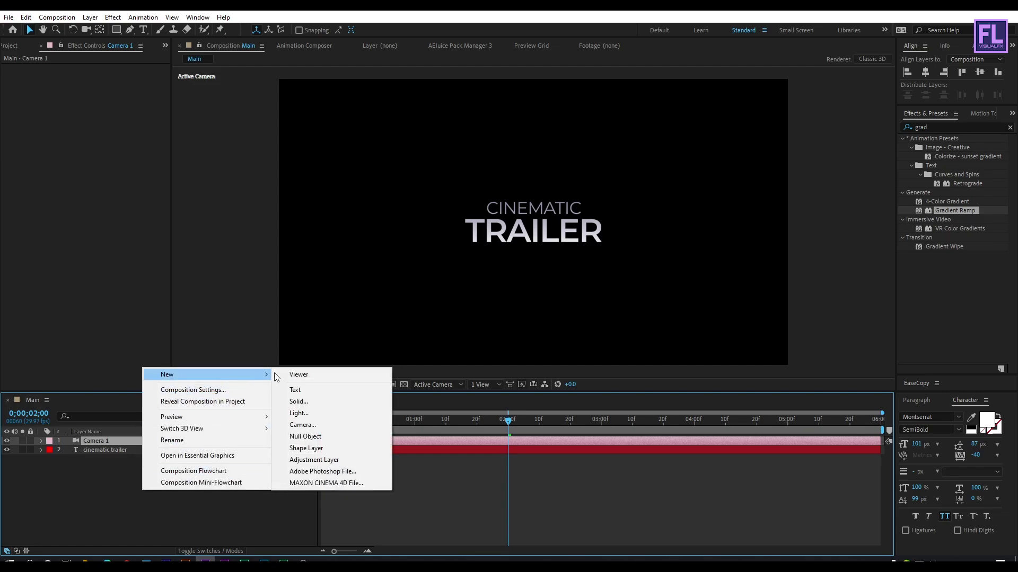
left_click(324, 438)
left_click(86, 450)
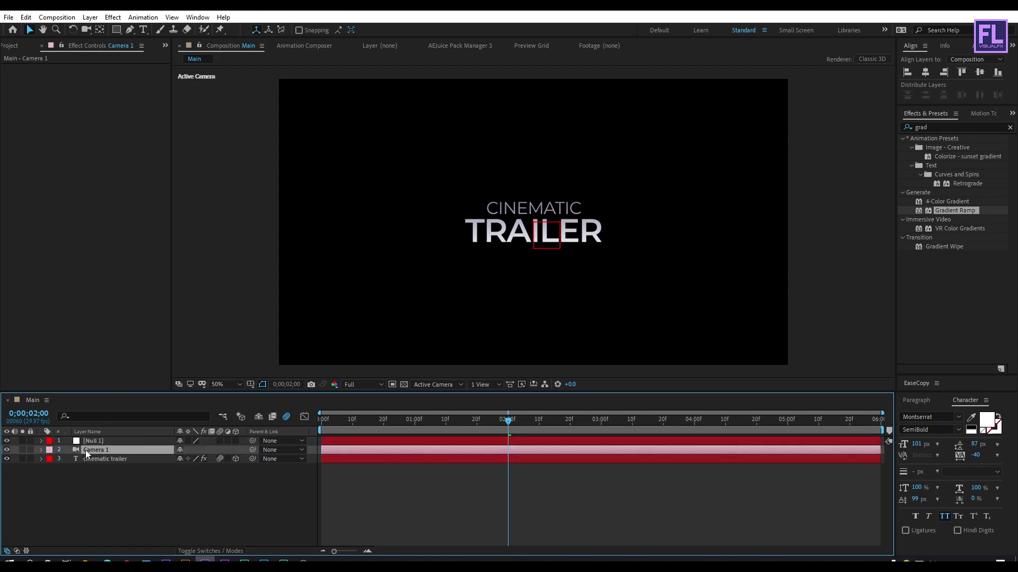
left_click_drag(253, 450, 106, 439)
Make the null a 3D layer and keyframe its Position at 0;00;00;00 with a Z value of 2699.
left_click(106, 441)
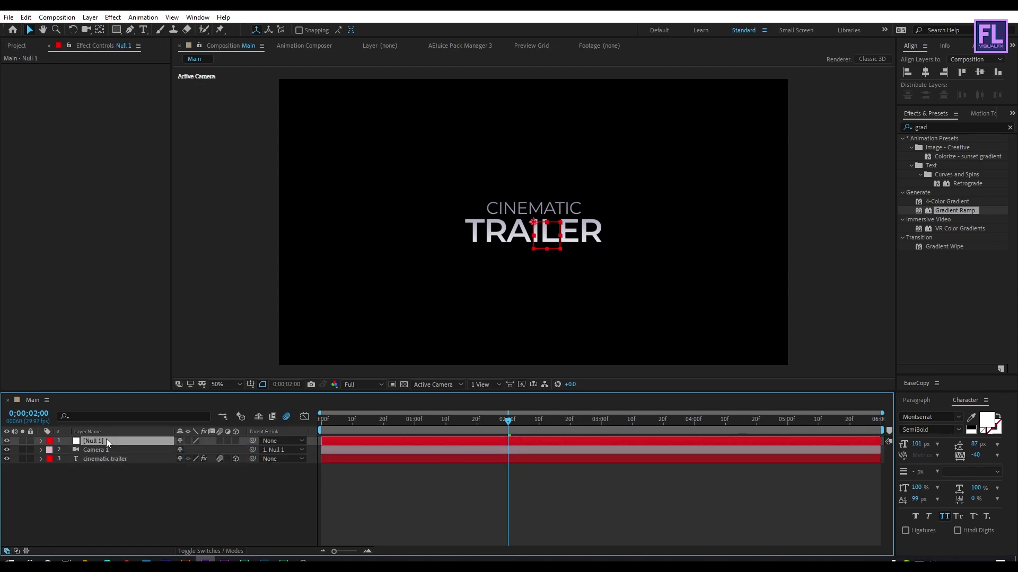
left_click(234, 441)
left_click(359, 422)
left_click(322, 420)
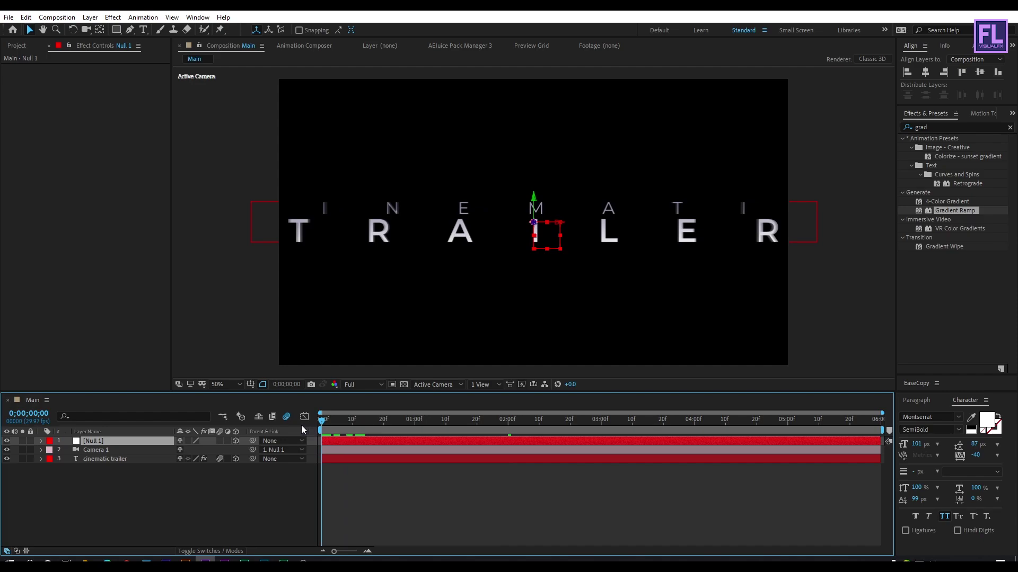
key("p")
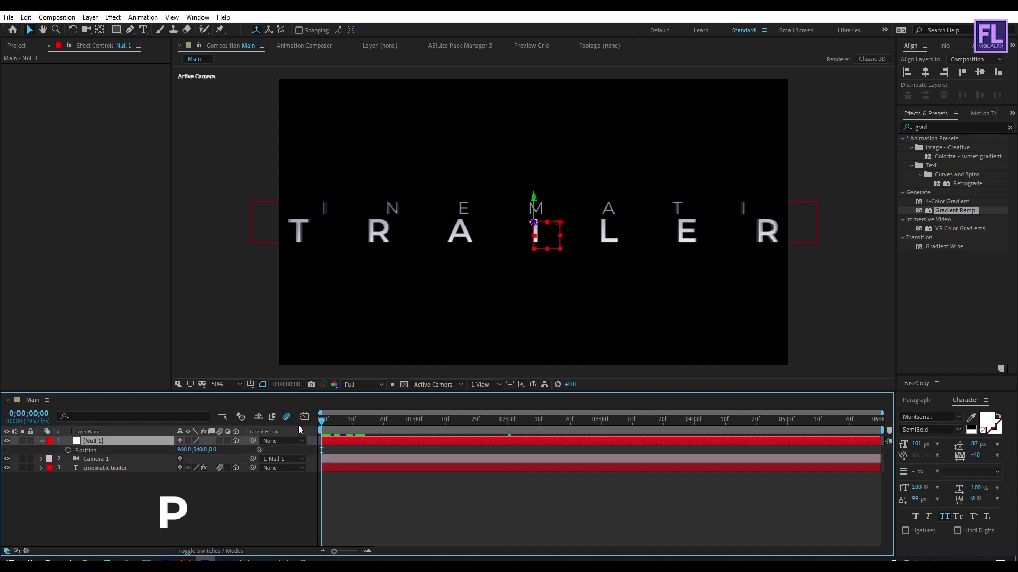
left_click(69, 450)
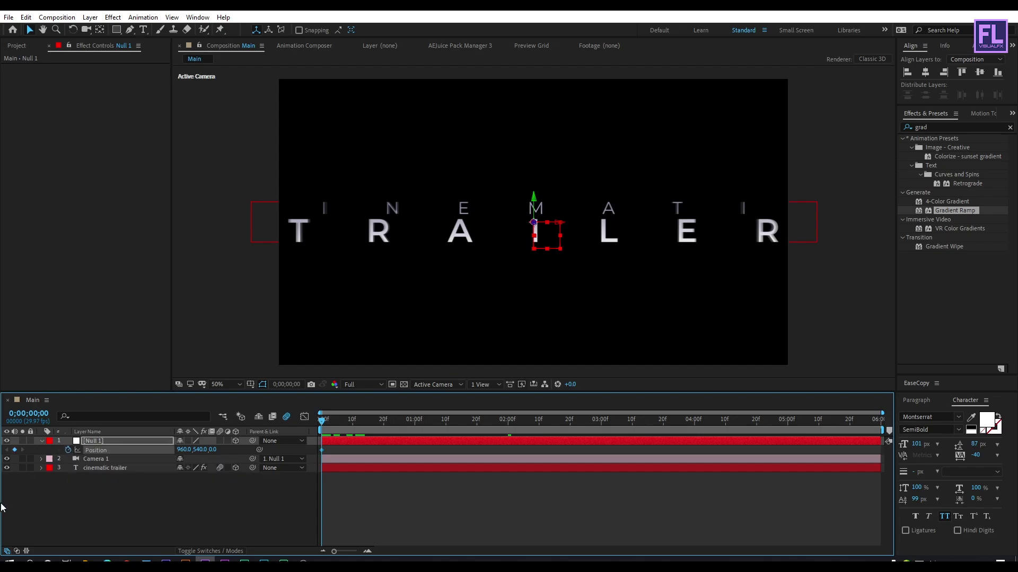
left_click_drag(212, 450, 317, 418)
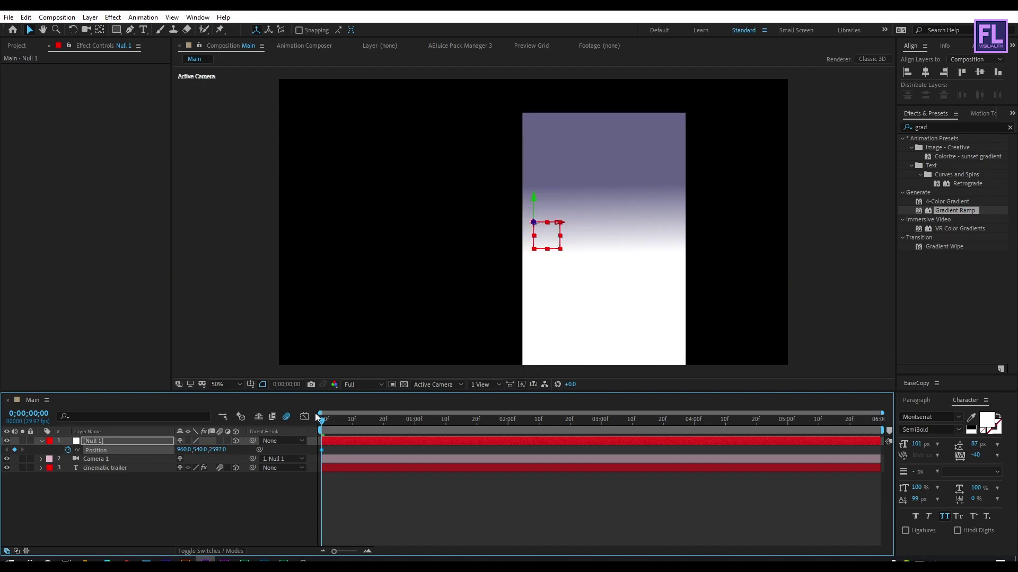
left_click_drag(212, 453, 254, 442)
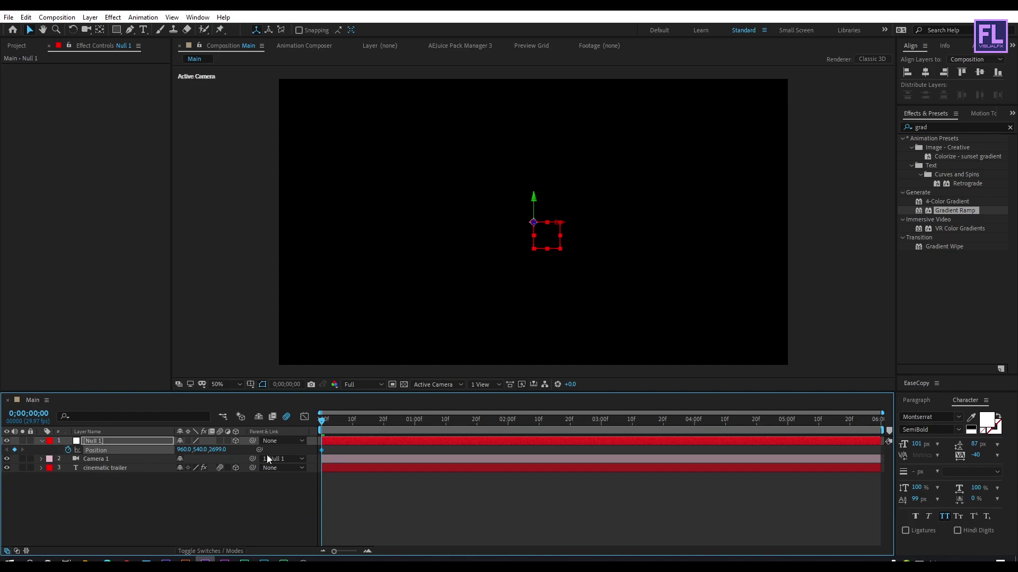
Keyframe the null's Position at 0;00;01;00 with a Z value of -15.
left_click_drag(323, 420, 415, 418)
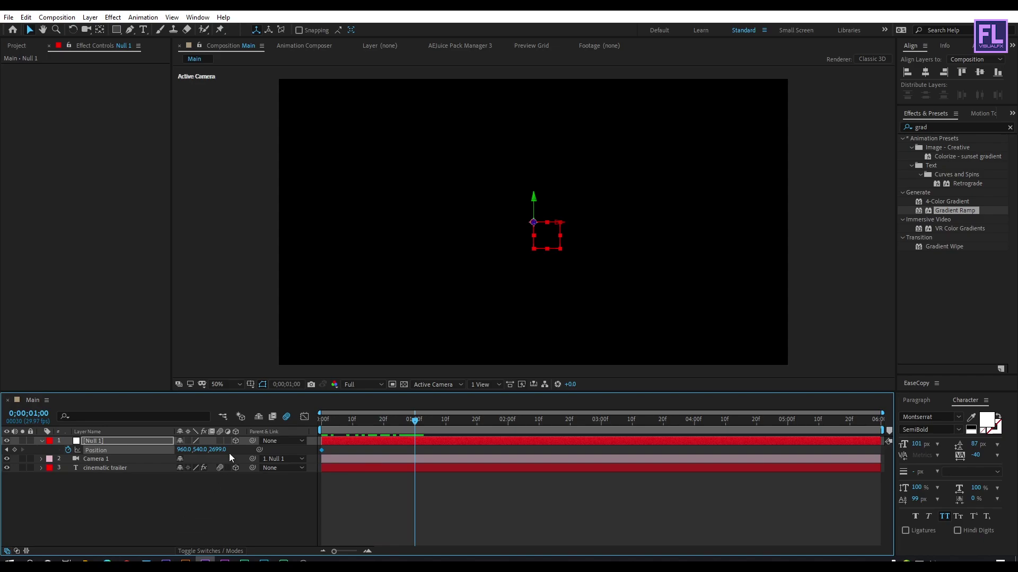
left_click_drag(210, 449, 44, 454)
left_click_drag(217, 449, 208, 450)
left_click(261, 518)
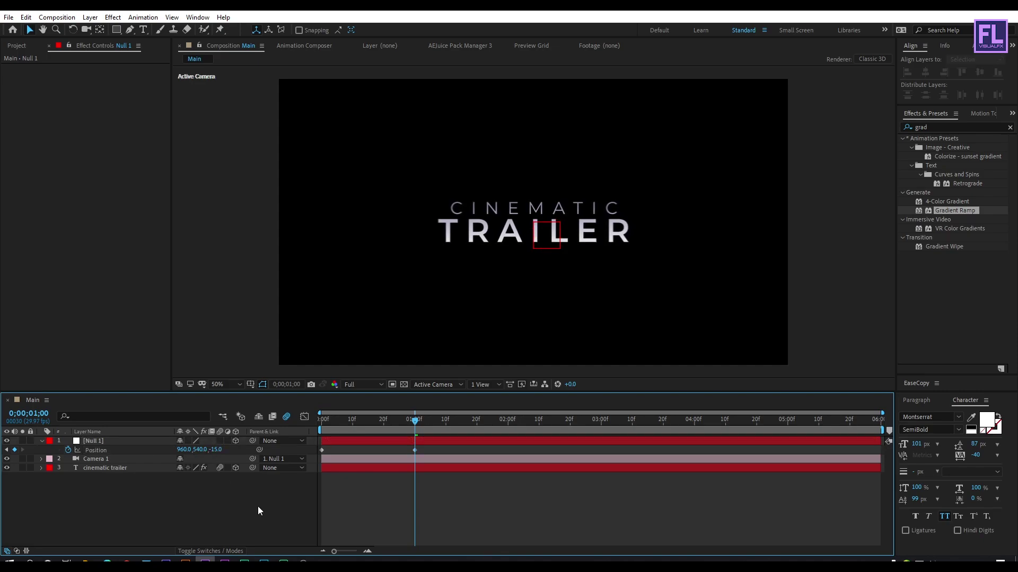
Apply Easy Ease to both Null 1 Position keyframes and reshape their speed graph so it peaks near the start.
left_click_drag(435, 446, 302, 459)
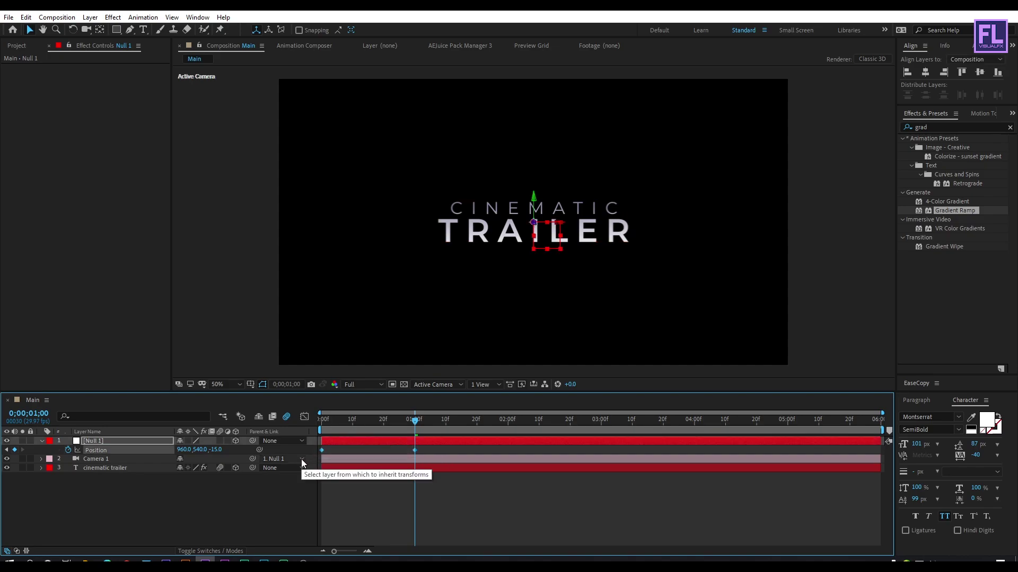
key("F9")
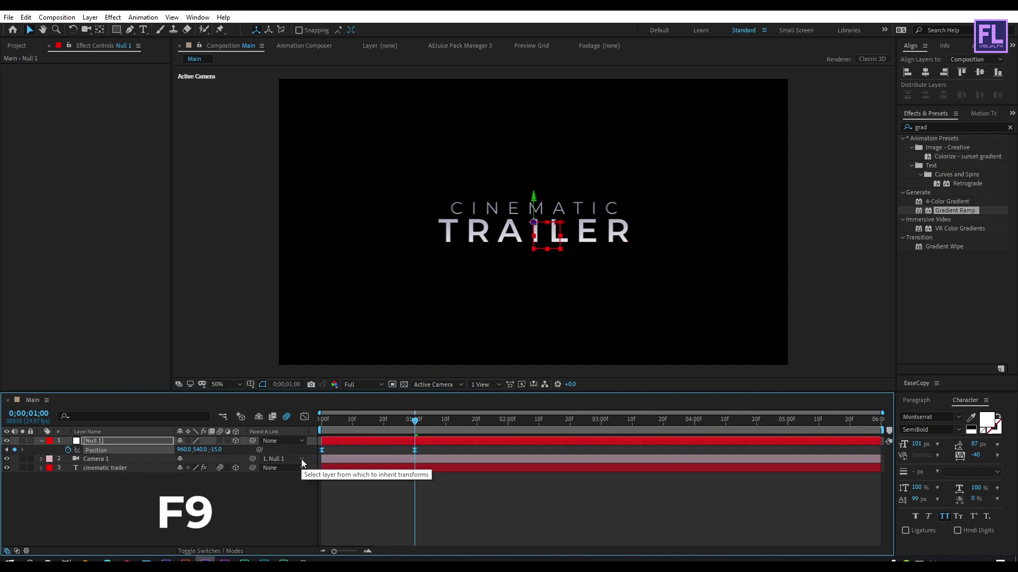
left_click(304, 418)
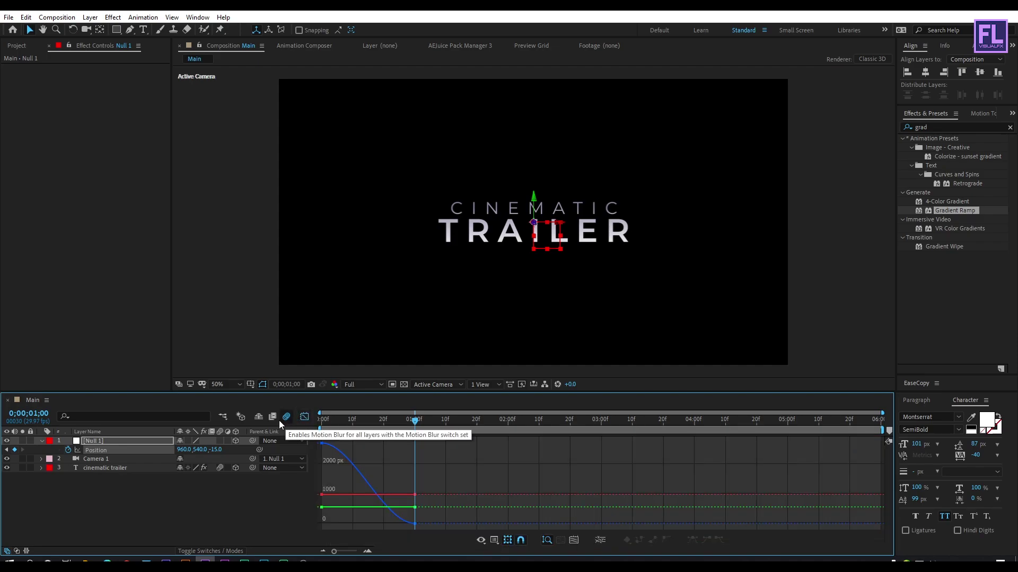
right_click(402, 460)
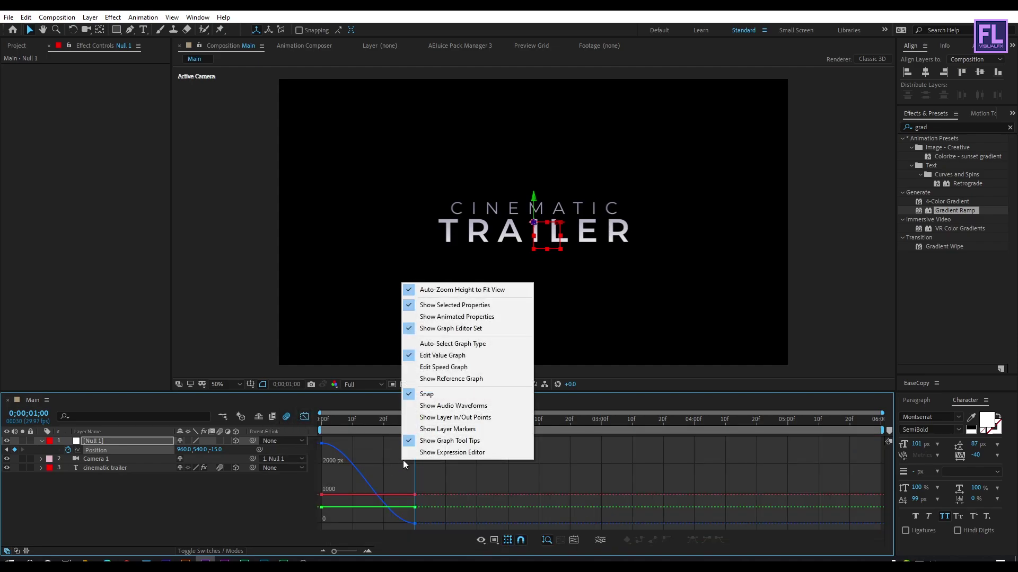
left_click(443, 368)
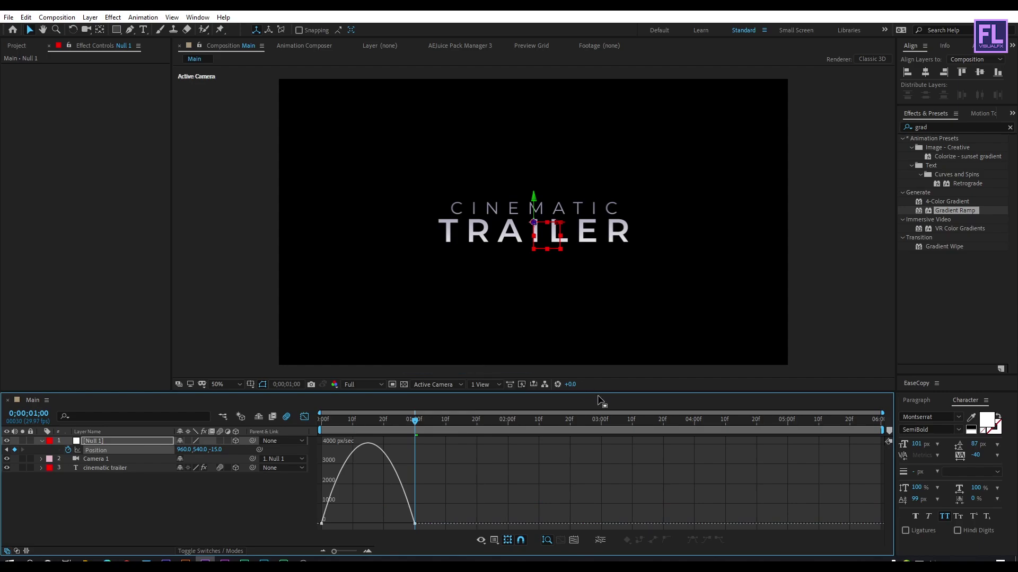
left_click(400, 524)
left_click_drag(400, 525, 329, 485)
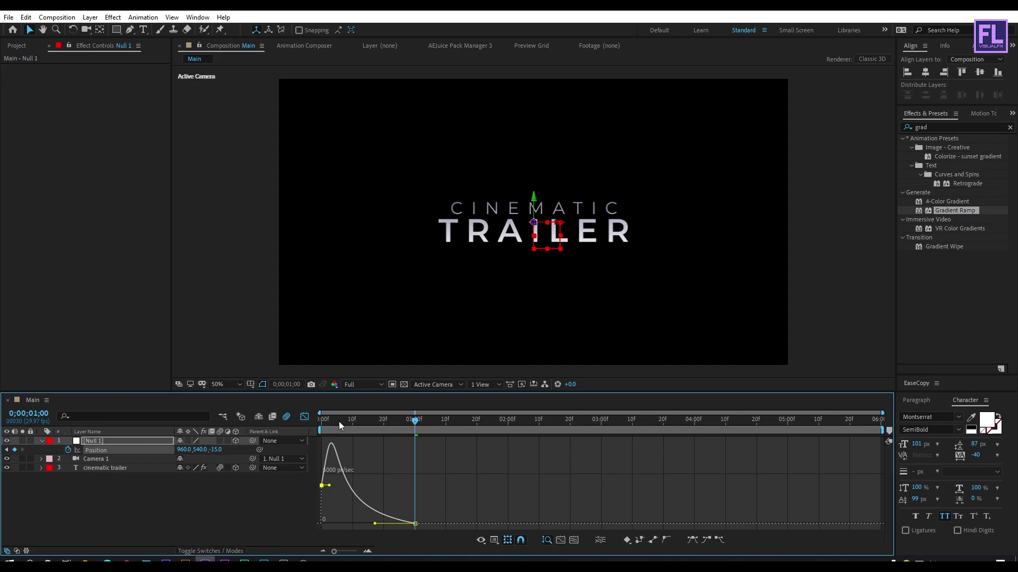
Preview the eased camera move from the start of the composition.
left_click_drag(338, 421, 314, 425)
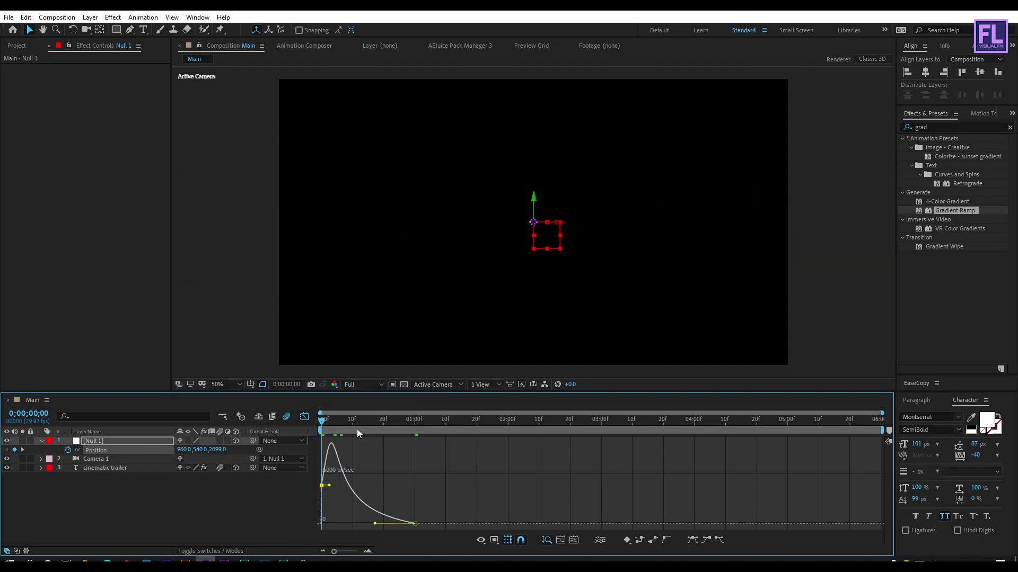
left_click(305, 417)
key("space")
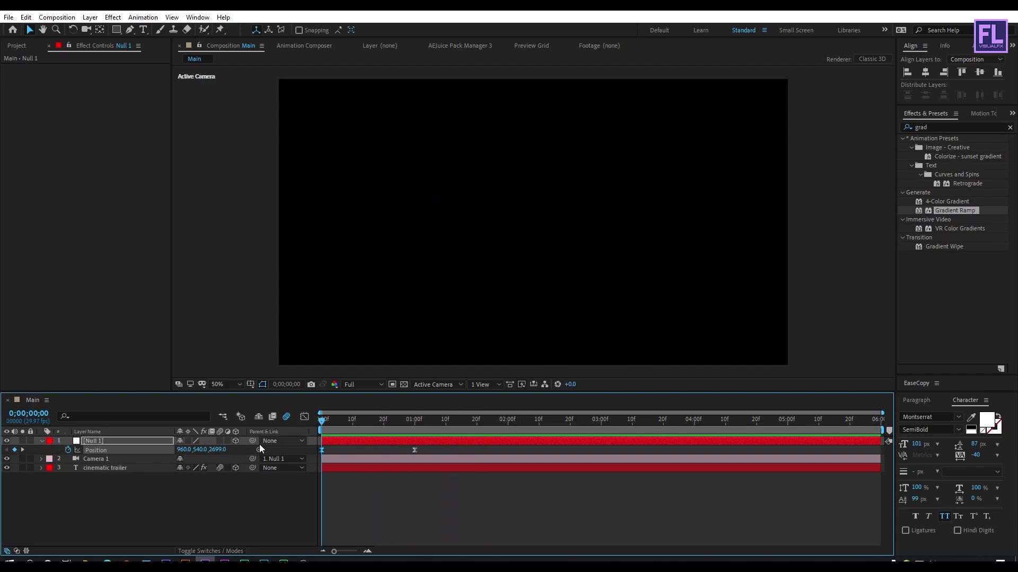
mouse_move(475, 419)
left_mouse_down()
mouse_move(463, 419)
mouse_move(479, 419)
left_mouse_up()
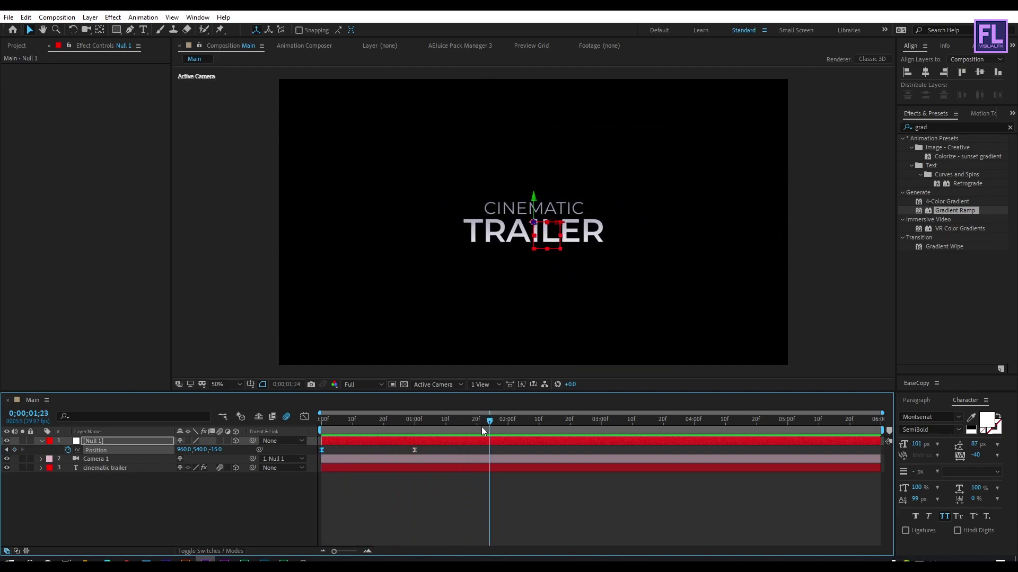
left_click(41, 441)
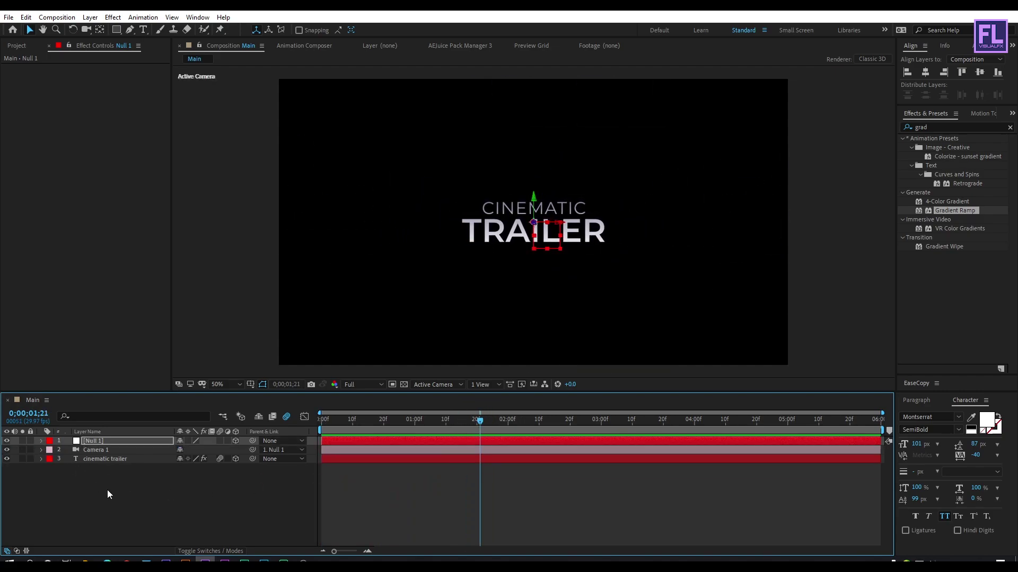
Add a second null object as a 3D layer and parent Null 1 to it.
right_click(129, 503)
mouse_move(211, 385)
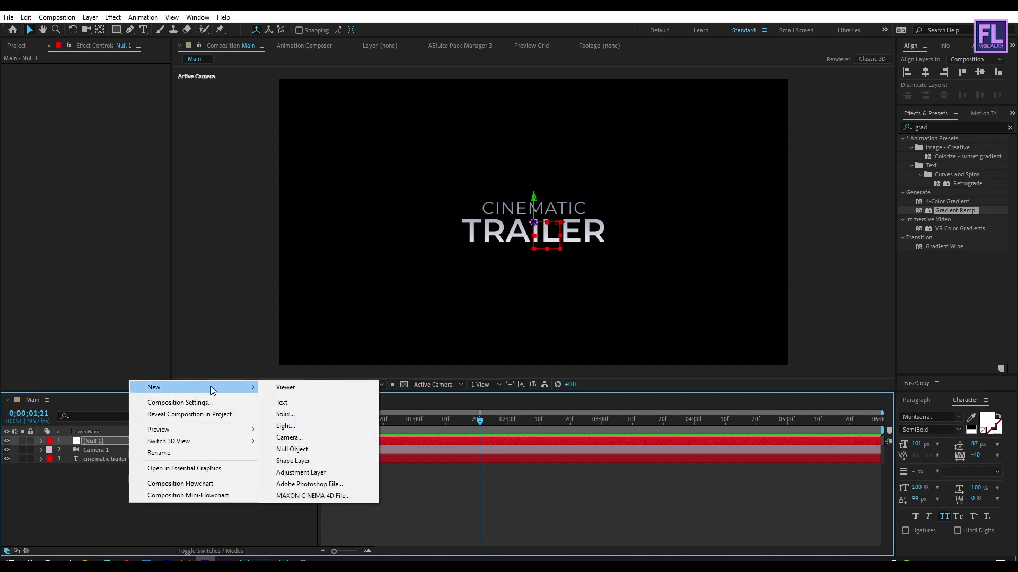
left_click(320, 451)
left_click(93, 450)
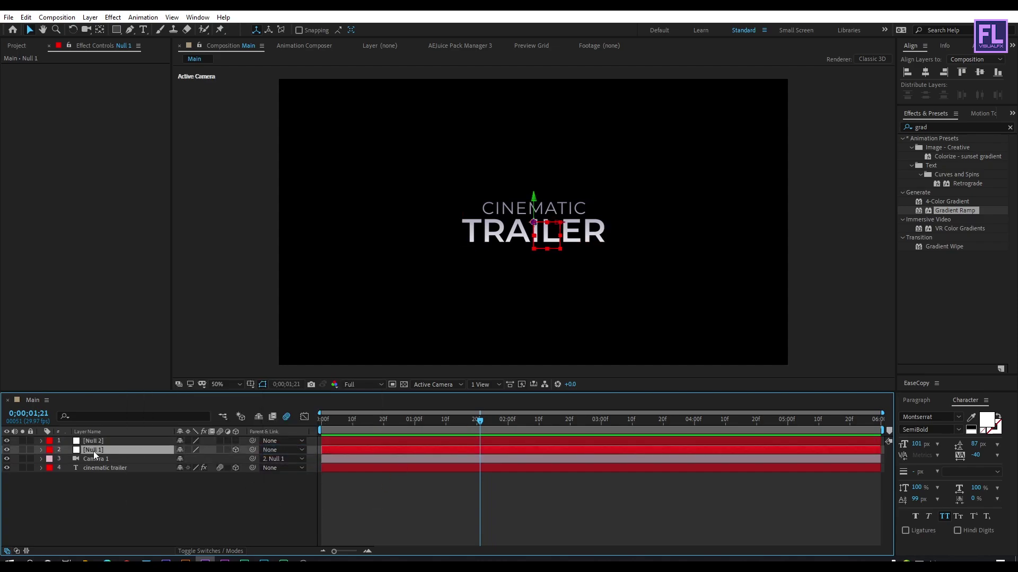
left_click_drag(253, 450, 109, 441)
left_click(119, 440)
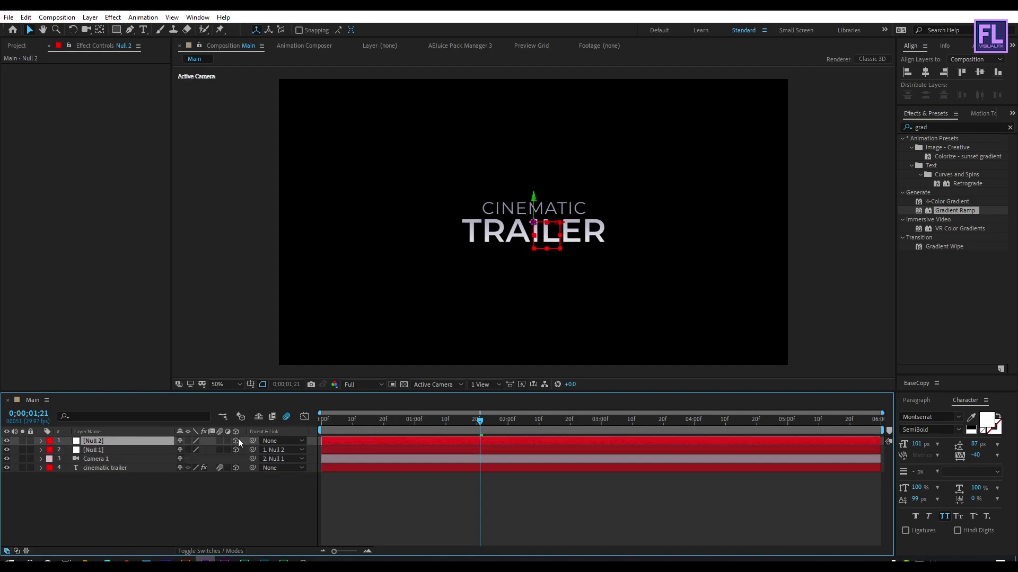
Keyframe Null 2's Position at 0;00;00;10 with a Z value of 0.
left_click_drag(413, 420, 354, 421)
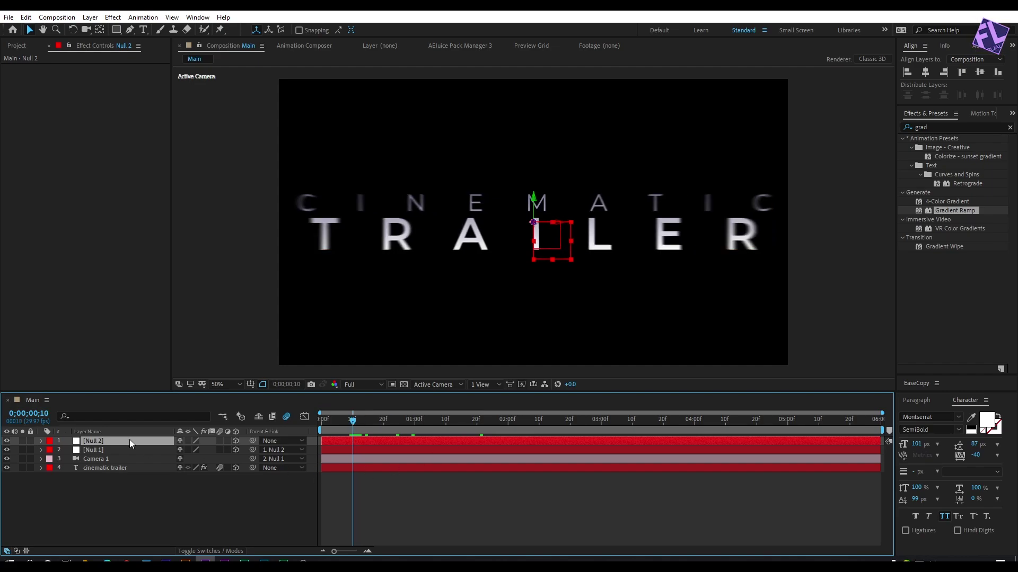
key("p")
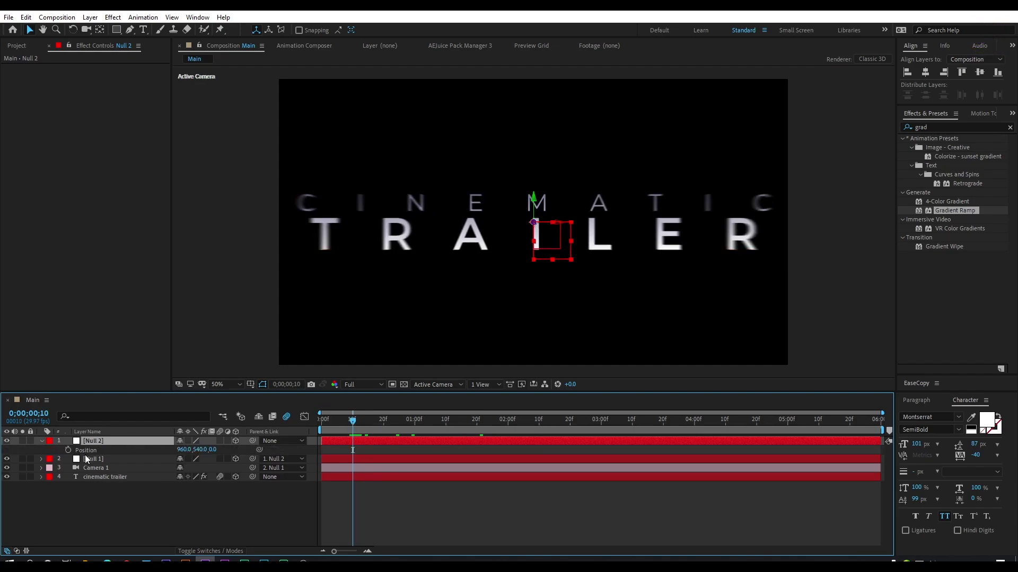
left_click(67, 449)
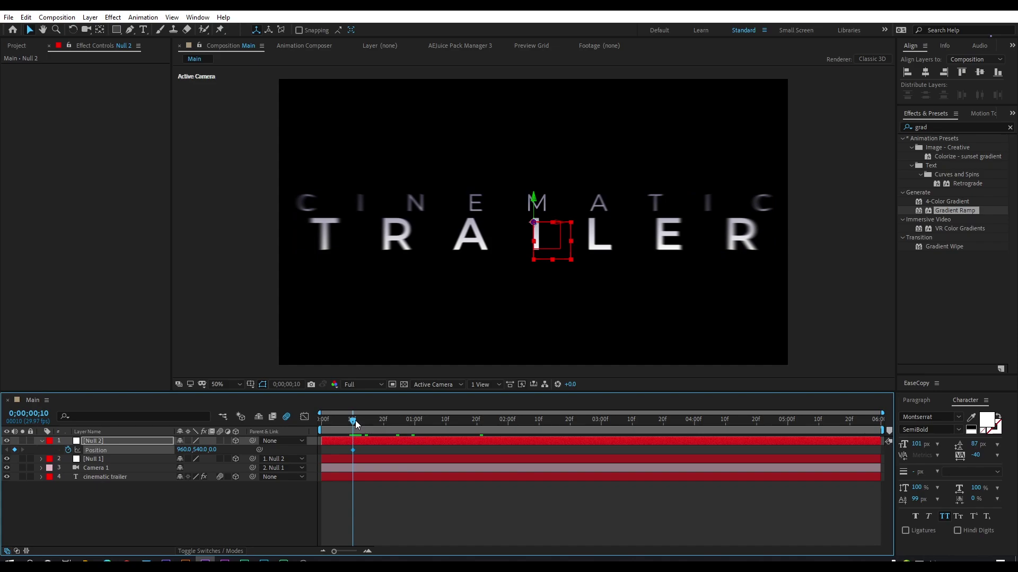
Keyframe Null 2's Position at 0;00;05;29 with a Z value of -570 and apply Easy Ease to that keyframe.
left_click_drag(354, 421, 390, 420)
left_click_drag(502, 427, 894, 434)
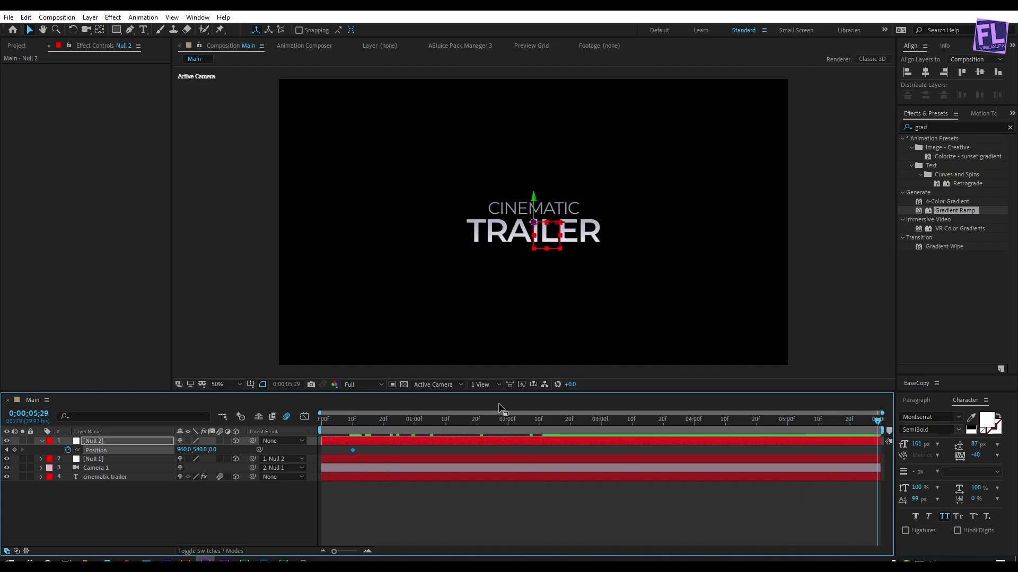
mouse_move(214, 449)
left_mouse_down()
mouse_move(131, 454)
mouse_move(227, 451)
left_mouse_up()
left_click_drag(142, 452, 147, 451)
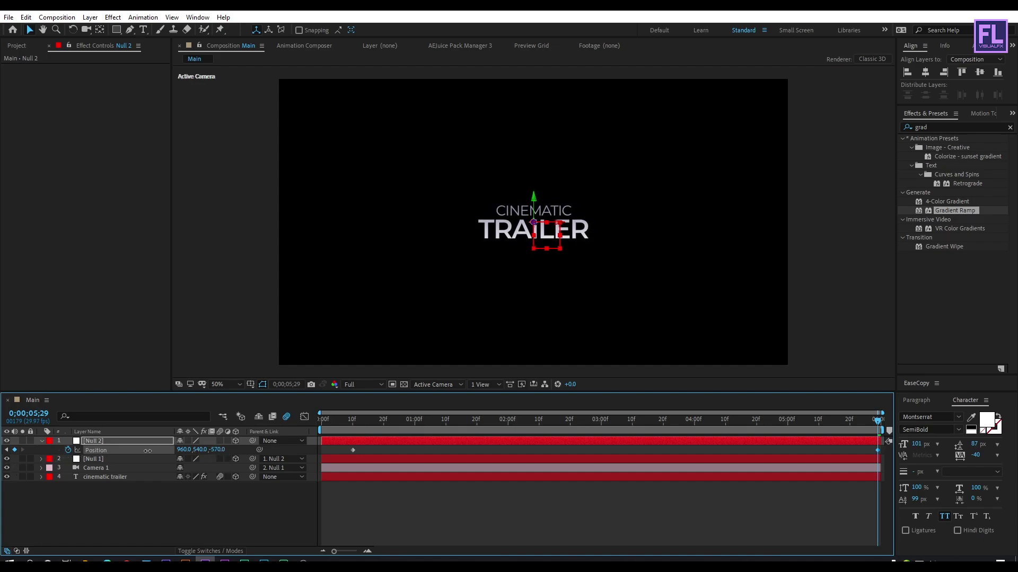
left_click(853, 449)
left_click(877, 450)
key("F9")
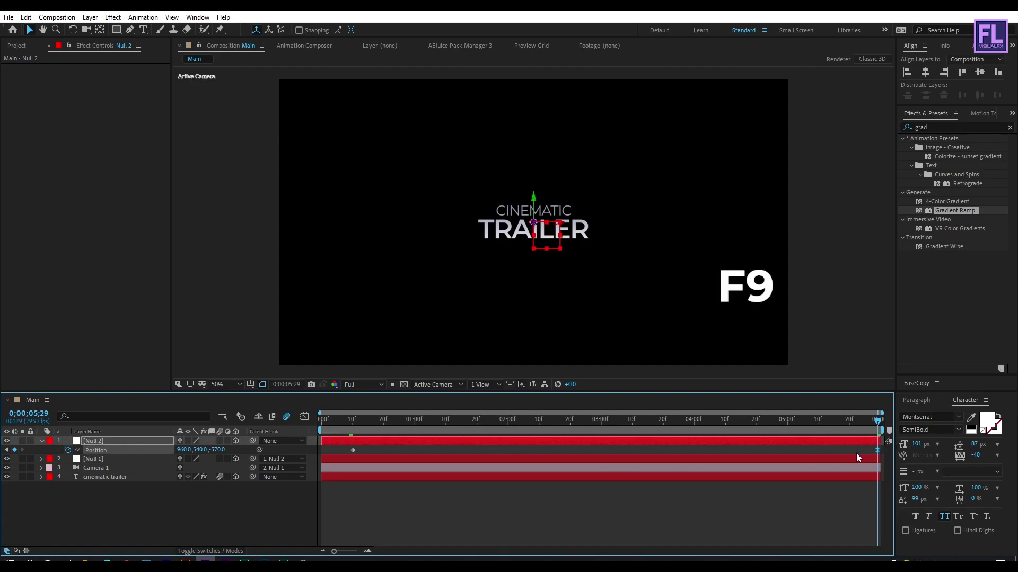
Play the title animation from the start and check the slow camera drift at several times.
left_click_drag(868, 421, 355, 442)
key("Home")
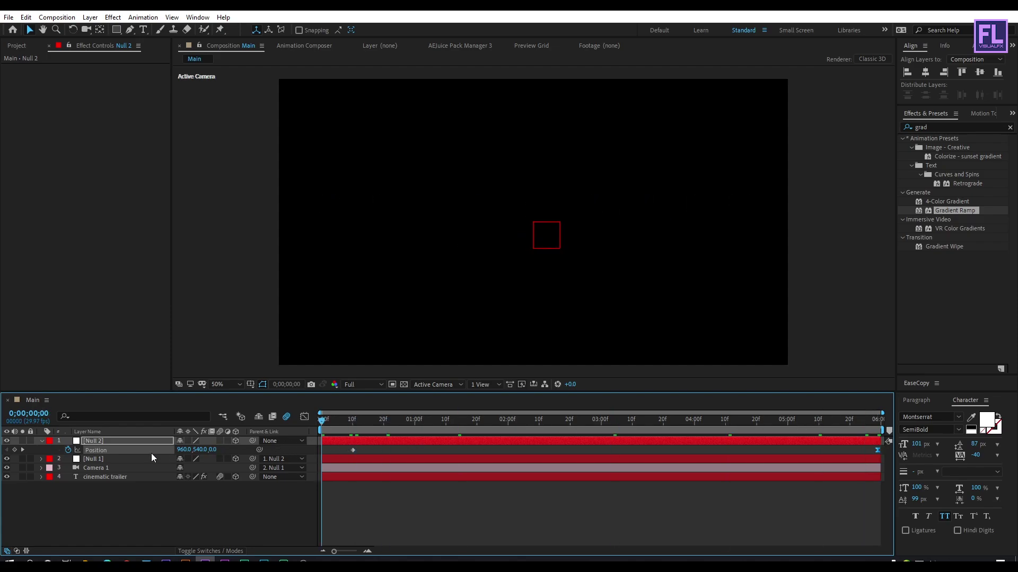
key("space")
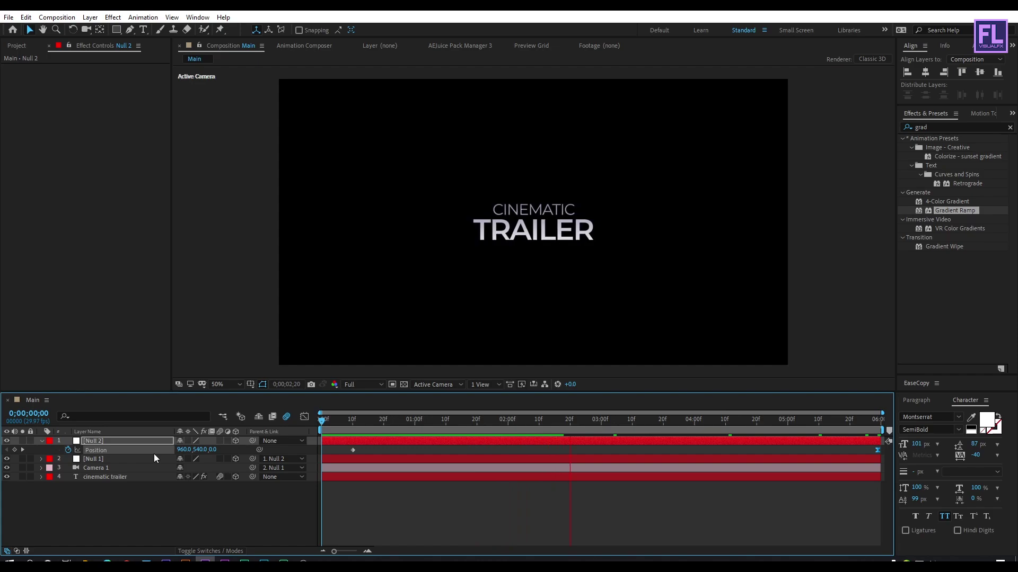
left_click(404, 420)
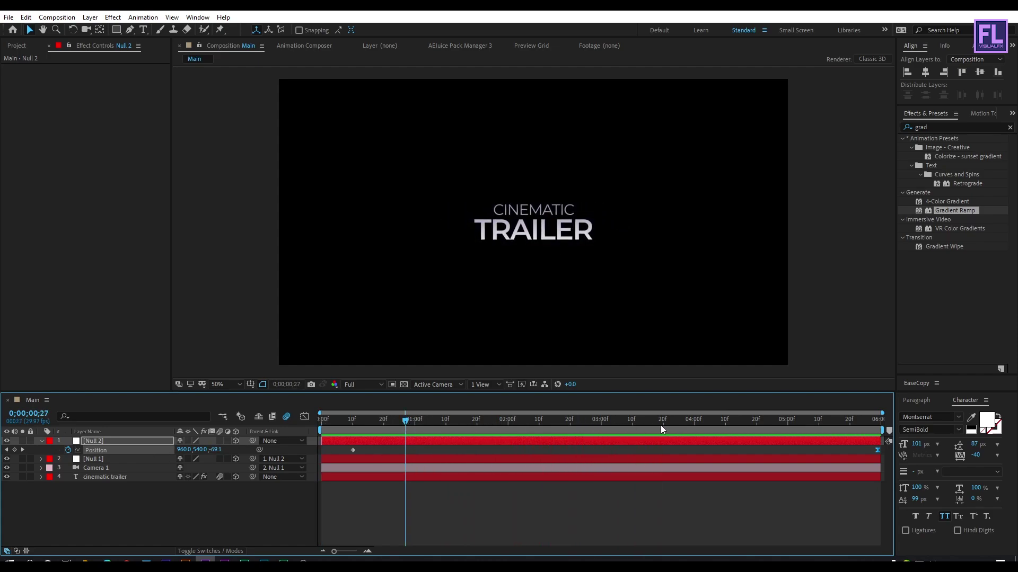
left_click(644, 422)
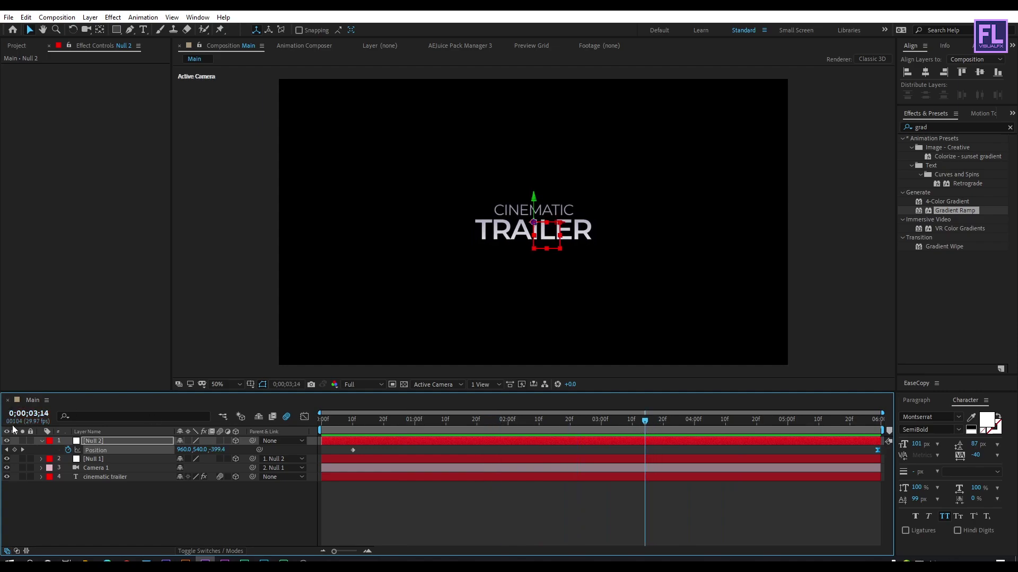
left_click(42, 441)
left_click_drag(410, 422, 428, 423)
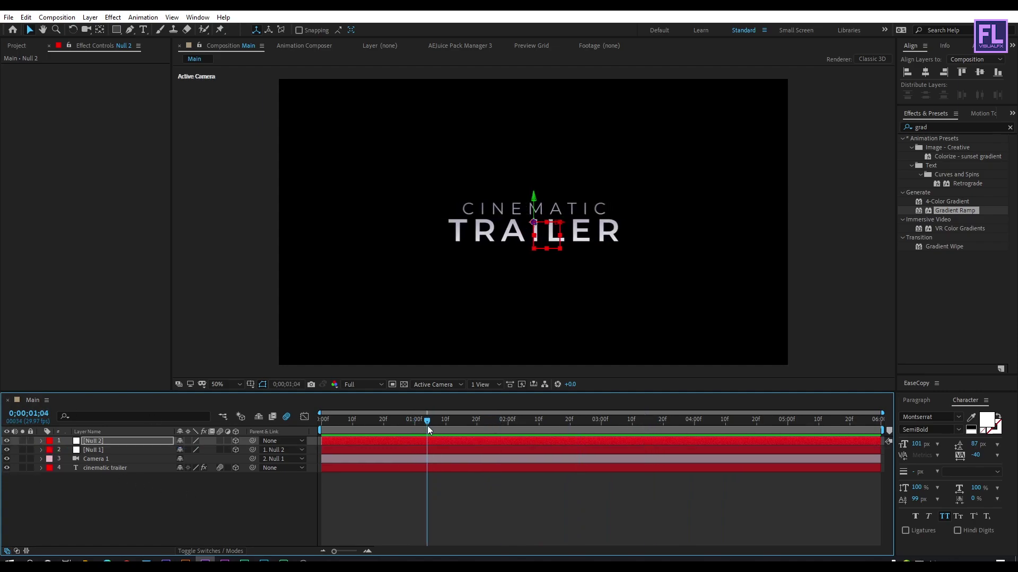
Pre-compose all four layers into a new composition named Text, moving all attributes into it.
left_click(171, 492)
left_click_drag(100, 507, 109, 447)
right_click(109, 446)
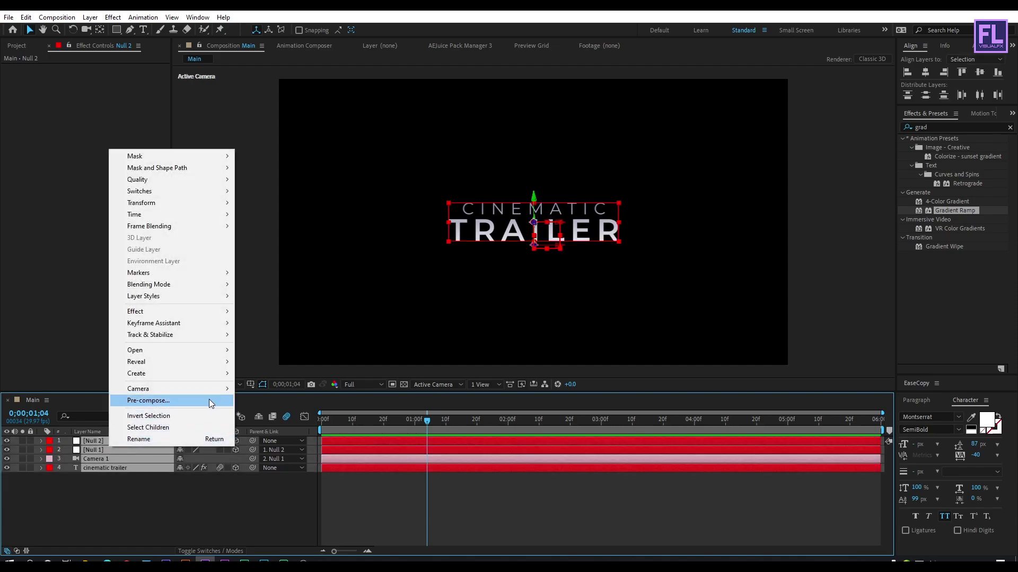
left_click(190, 400)
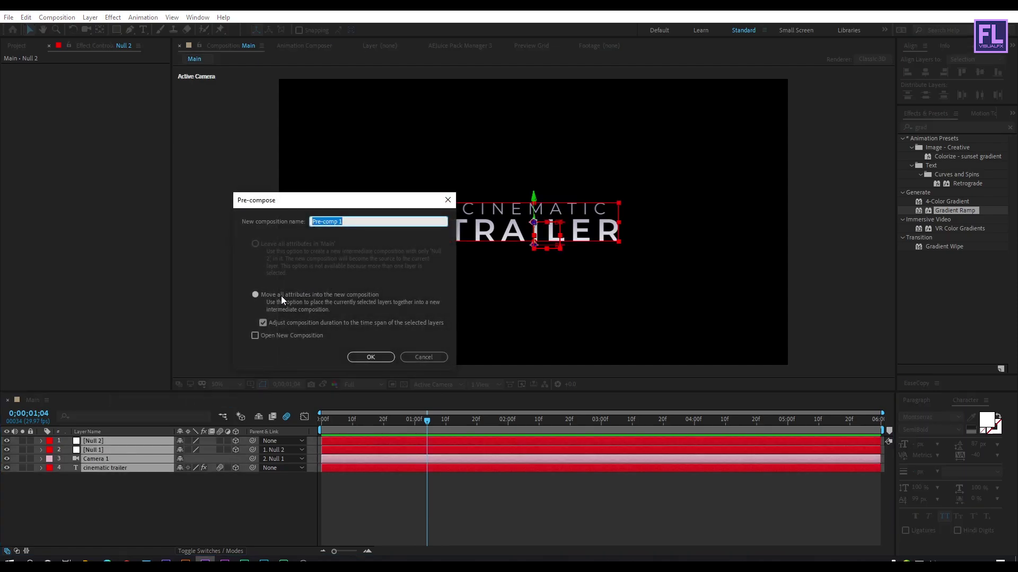
left_click(262, 296)
left_click(367, 223)
type("T")
left_click(358, 358)
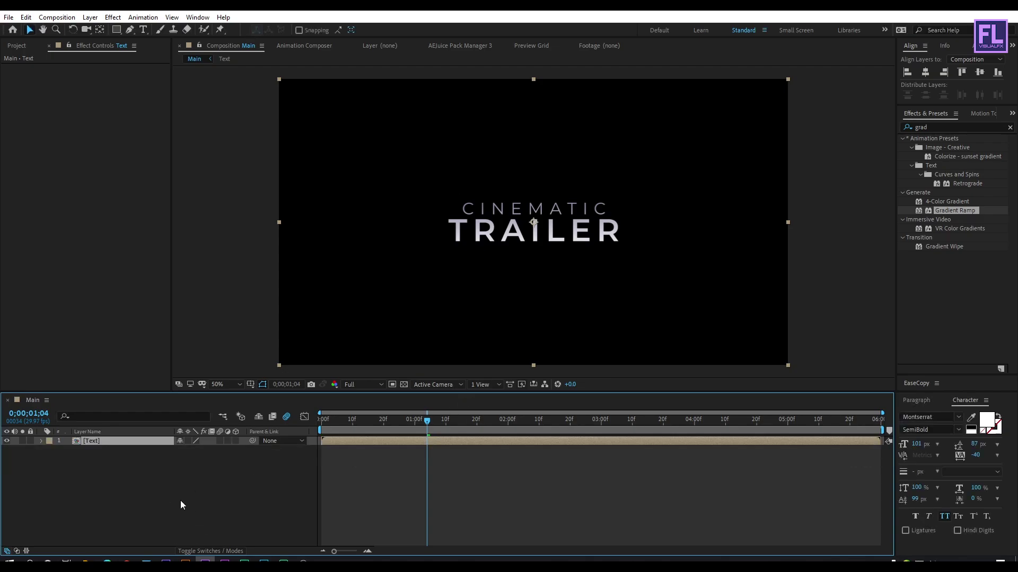
Import Beautiful Floating Dust Particles.mp4, Fire Sparks.mp4 and Texture.jpg from the P_file folder into the project.
key("ctrl+0")
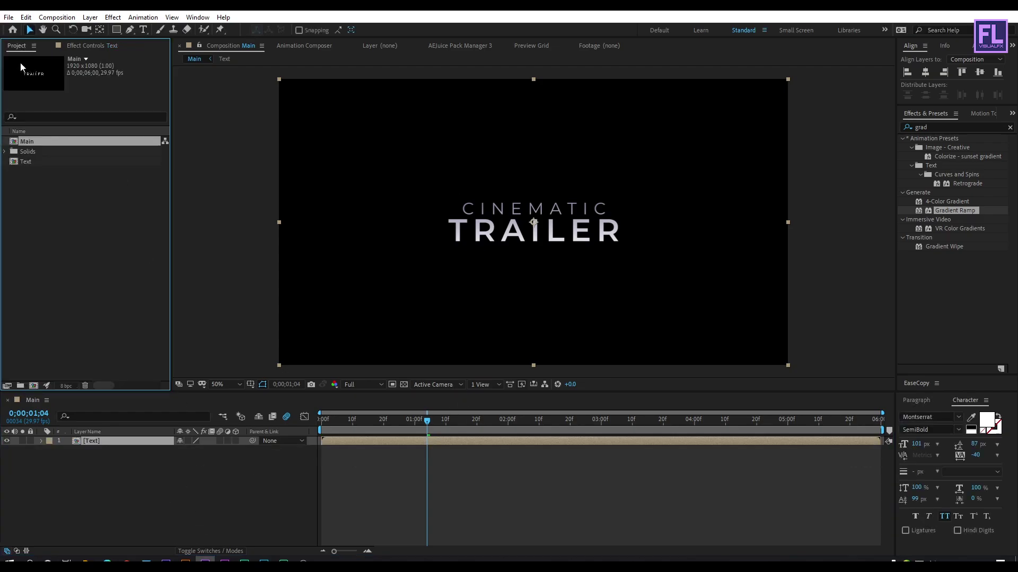
left_click(91, 267)
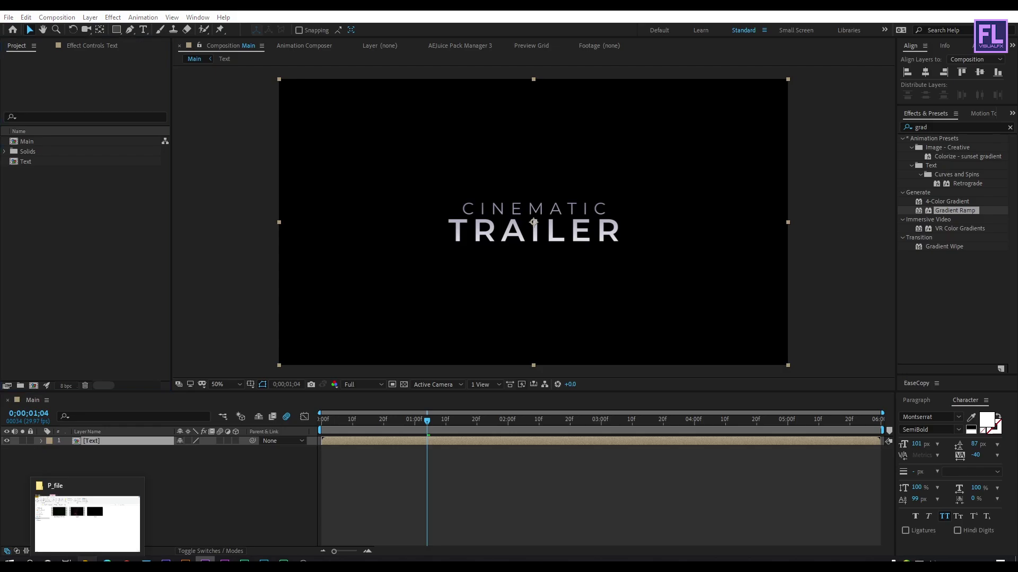
left_click(88, 560)
left_click_drag(530, 335, 49, 227)
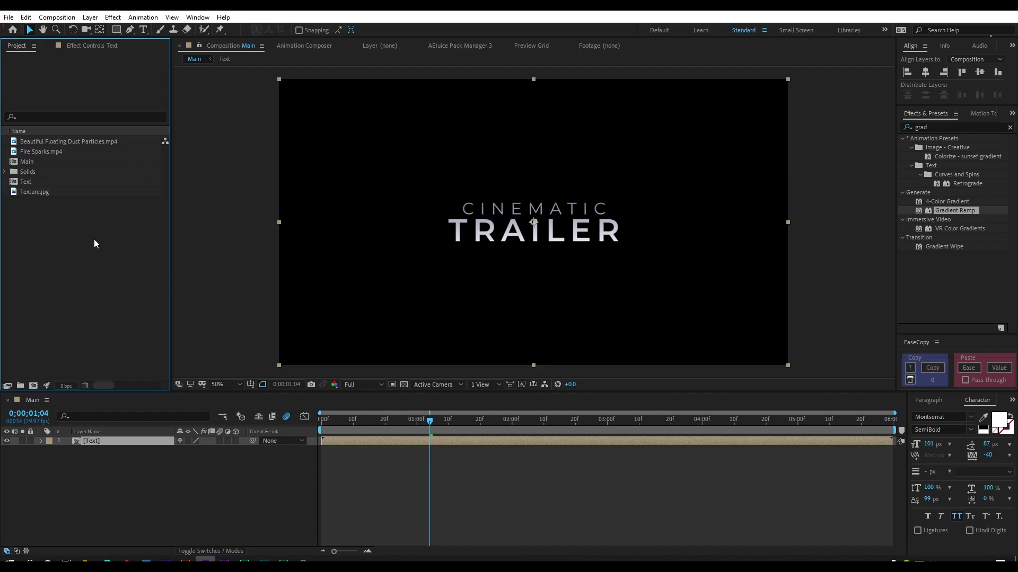
Place Beautiful Floating Dust Particles.mp4 in the Main composition below the Text layer.
left_click(69, 142)
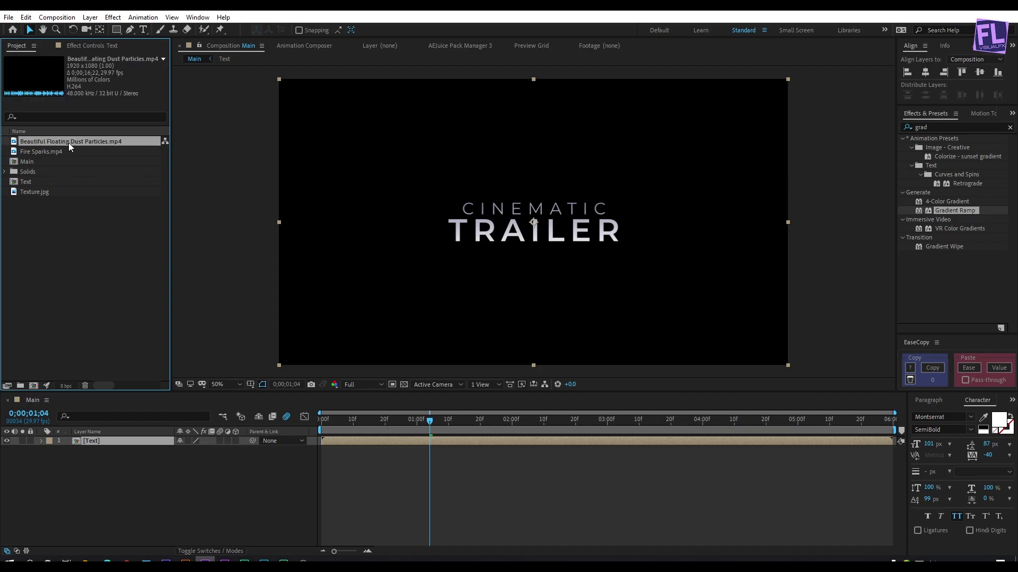
left_click_drag(84, 142, 135, 450)
left_click(135, 462)
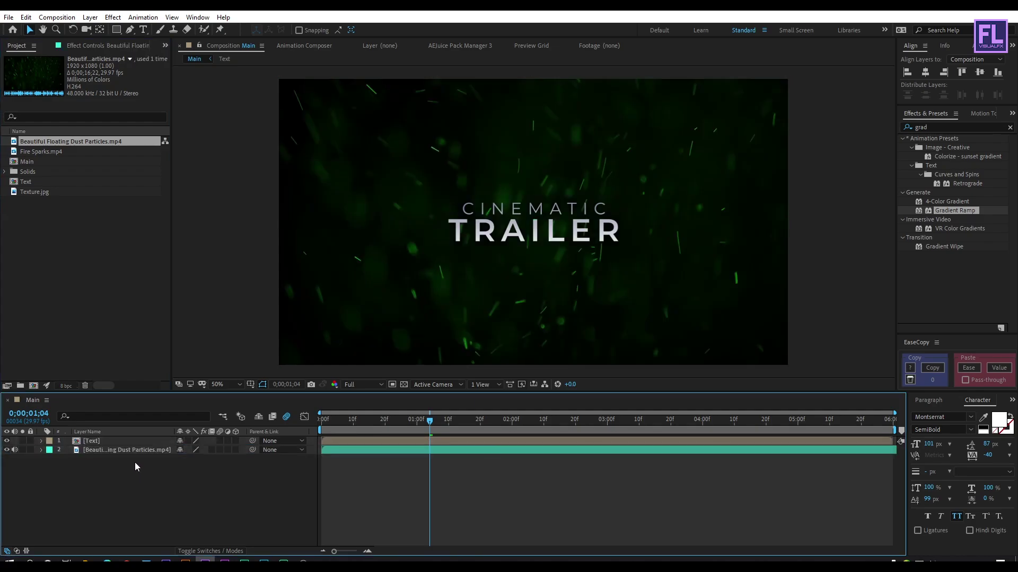
Apply the Curves effect to the Beautiful Floating Dust Particles.mp4 layer.
left_click(130, 451)
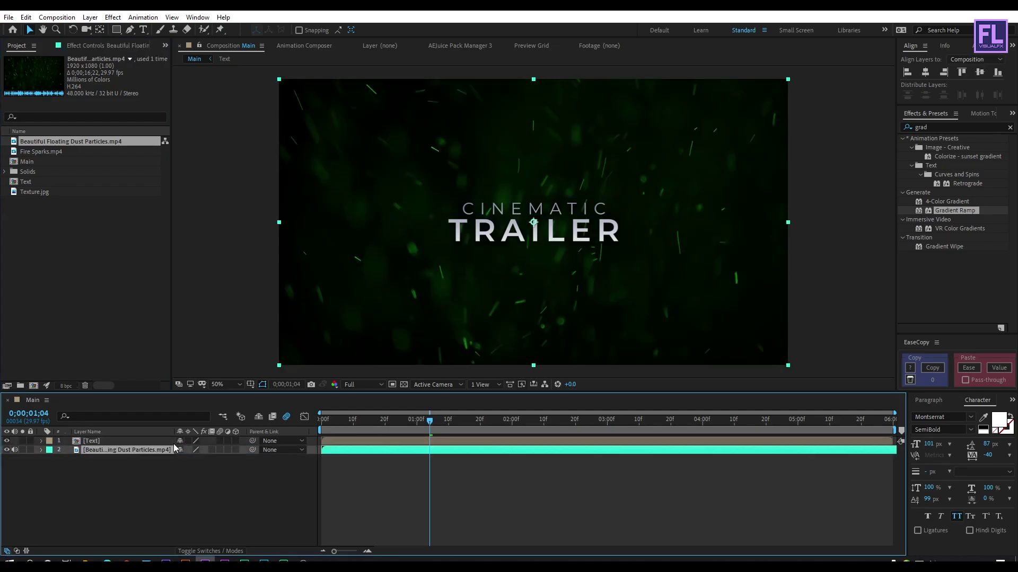
left_click(954, 128)
type("curve")
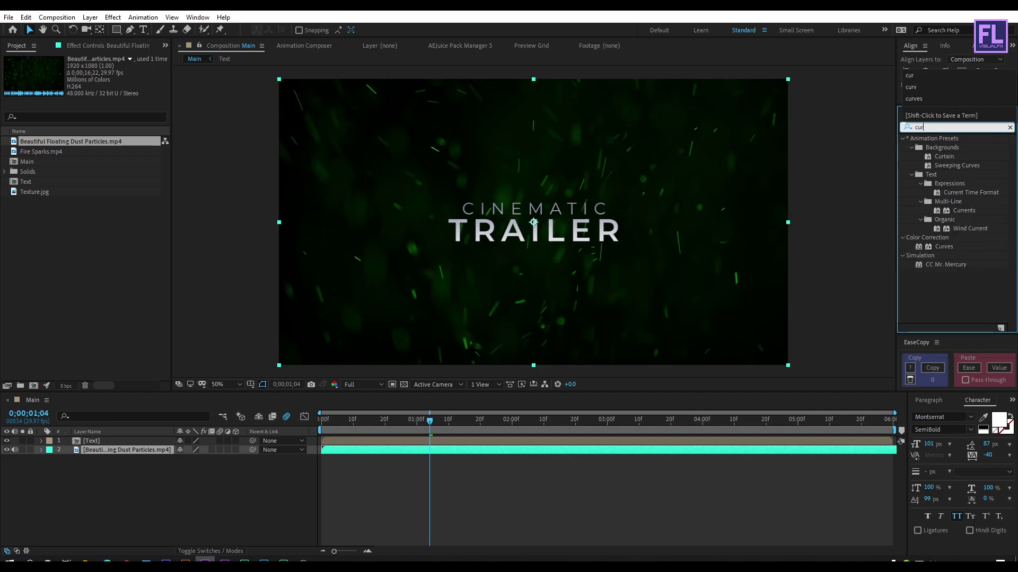
left_click(945, 175)
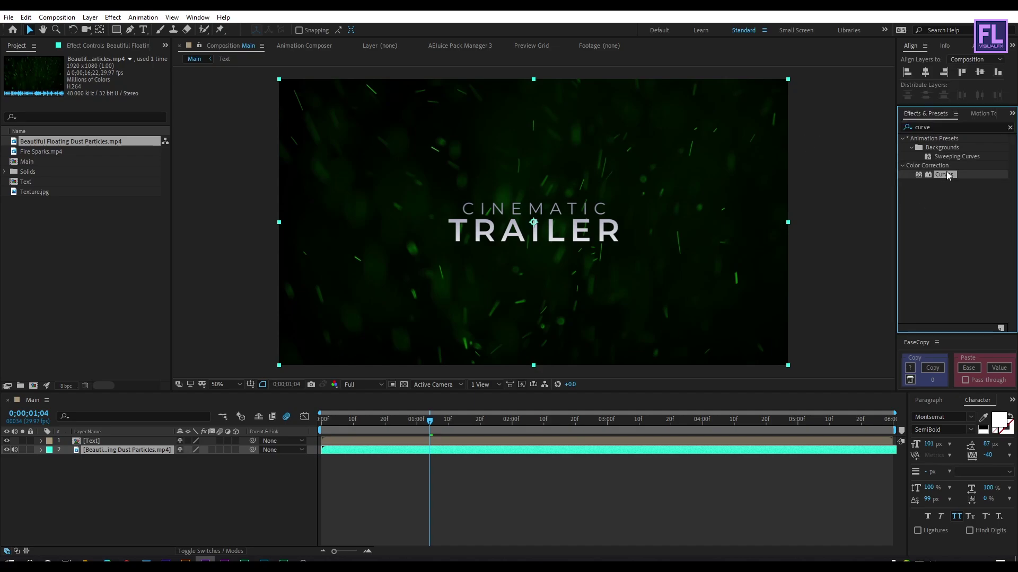
left_click_drag(947, 178, 129, 450)
Shape the particle layer's RGB curve by pulling the shadows well down and leaving the highlights near the diagonal.
left_click_drag(63, 206, 76, 213)
left_click_drag(124, 159, 126, 145)
left_click_drag(76, 213, 75, 215)
left_click_drag(127, 144, 125, 144)
left_click(78, 480)
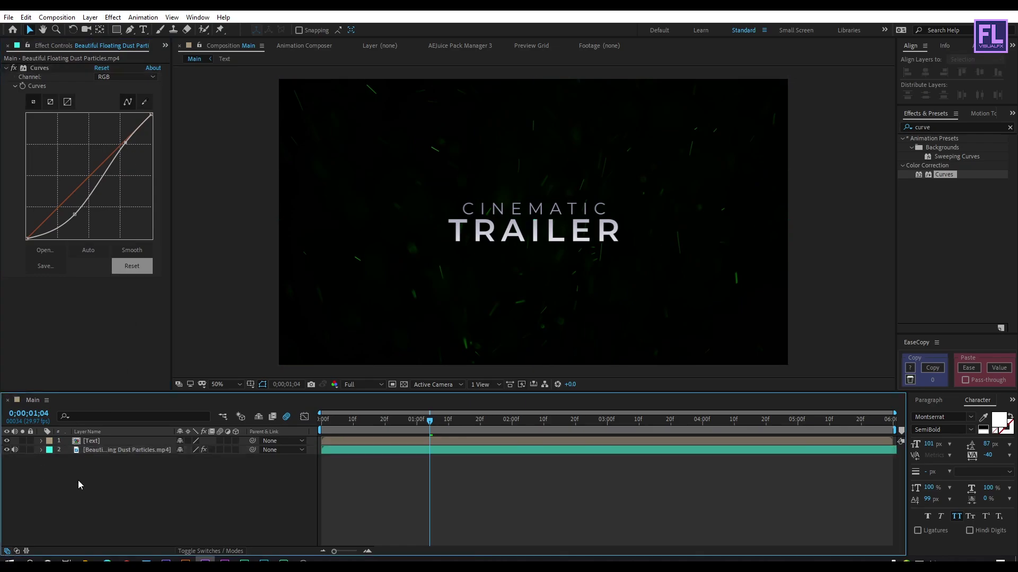
Place Texture.jpg between the Text and dust particle layers and set its blending mode to Screen.
left_click(165, 45)
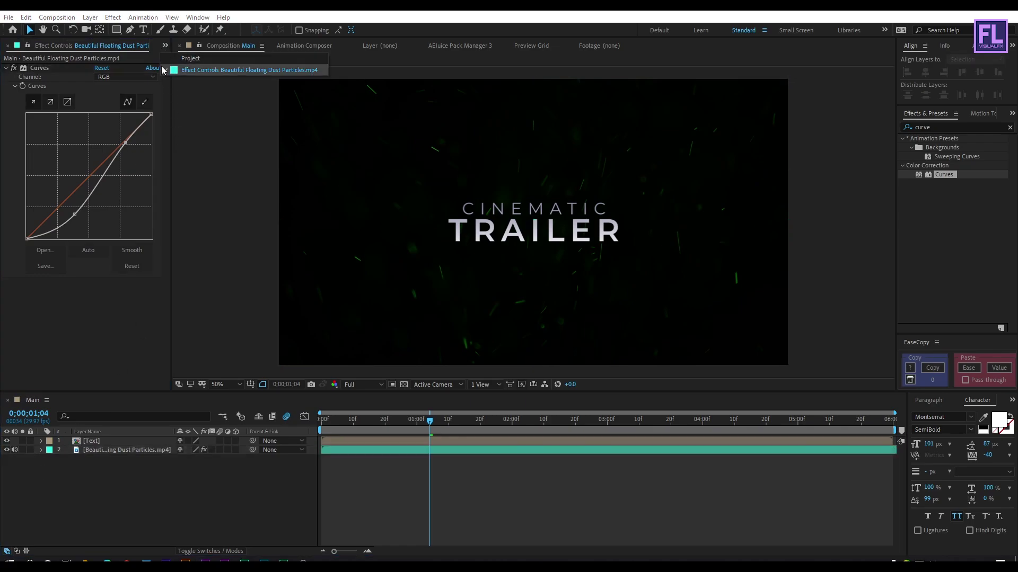
left_click(243, 68)
left_click(33, 191)
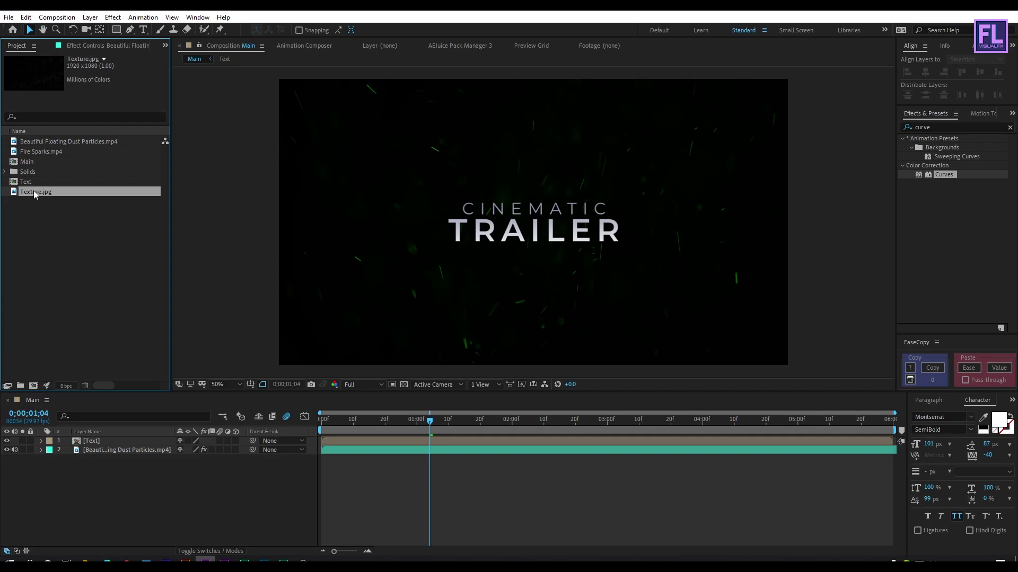
left_click_drag(33, 192, 101, 451)
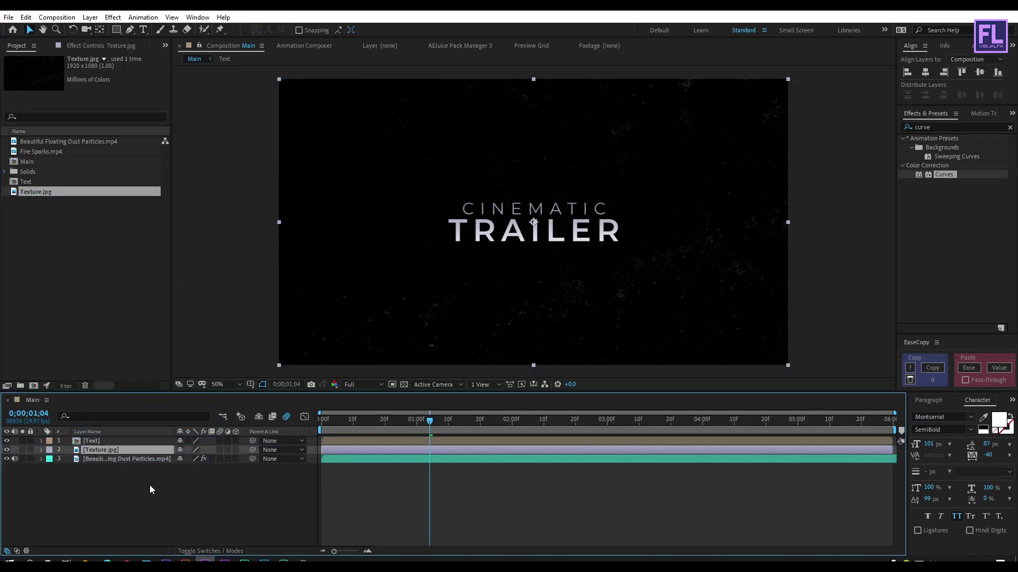
left_click(202, 554)
left_click(194, 450)
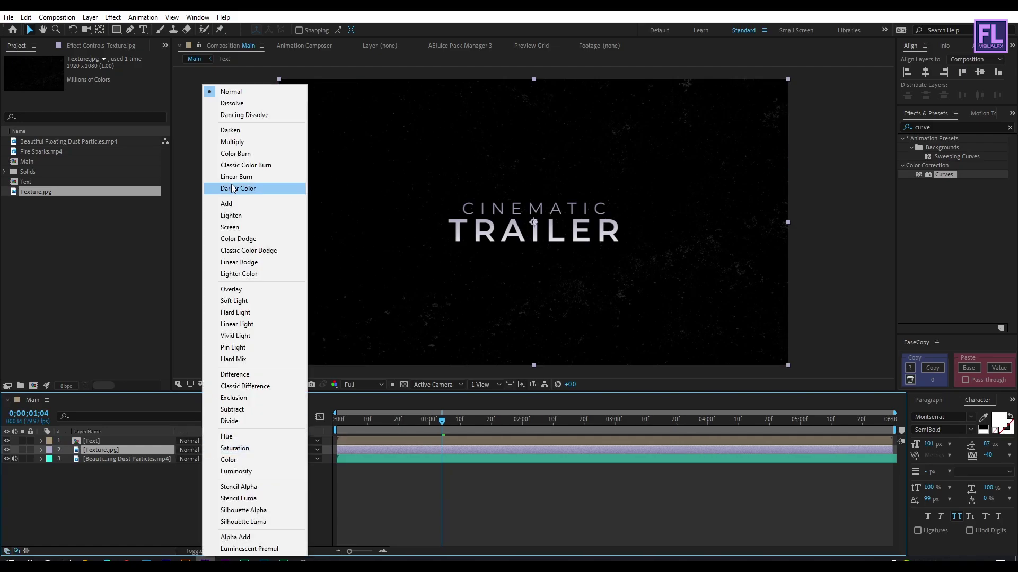
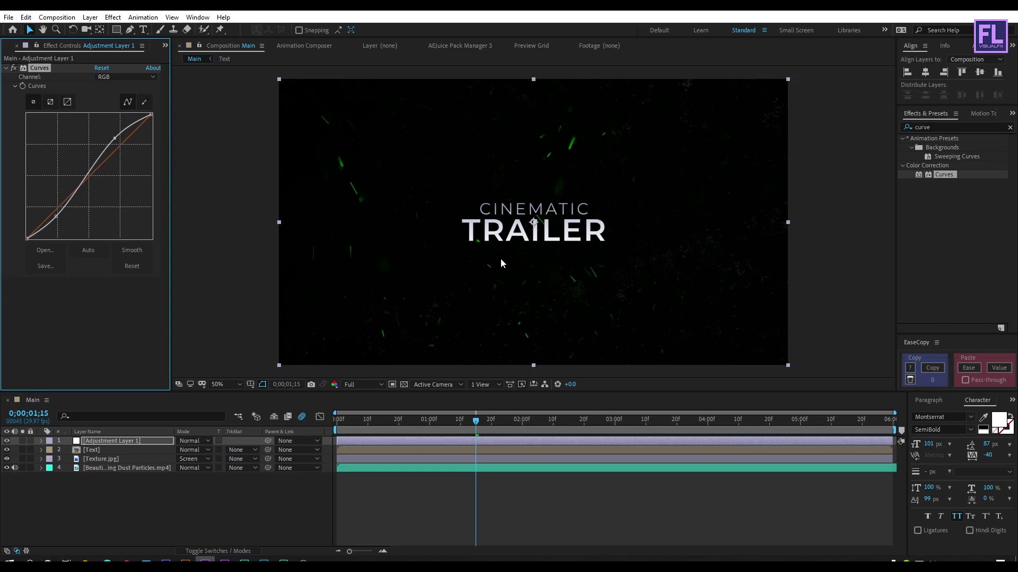
Apply the Photo Filter effect to Adjustment Layer 1.
left_click(947, 127)
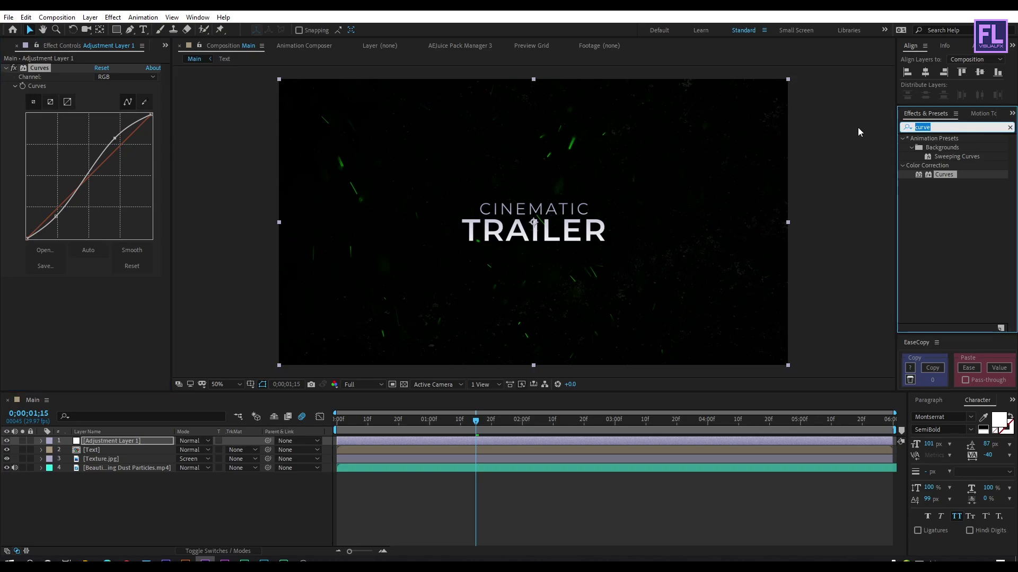
type("pho")
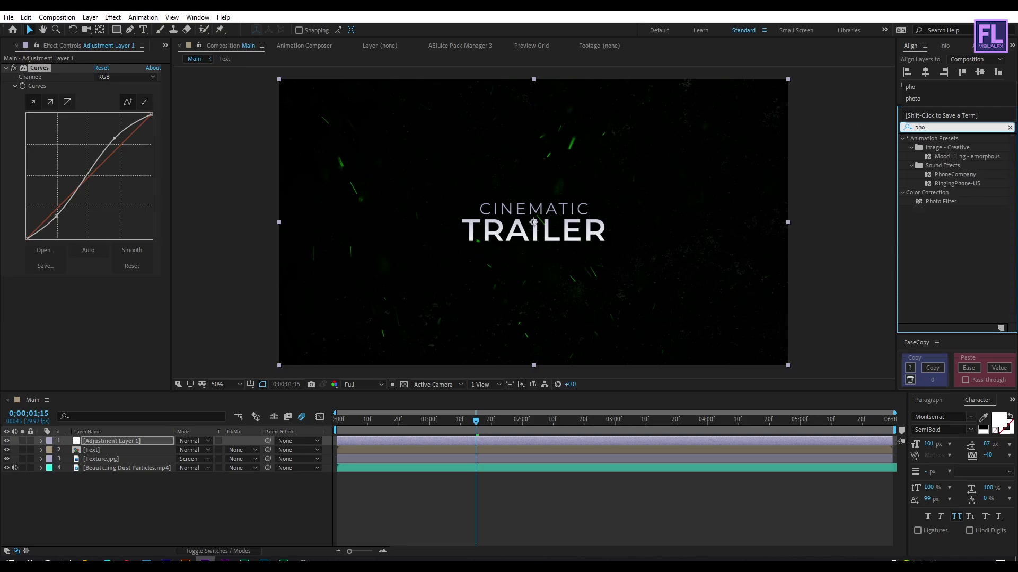
left_click(943, 201)
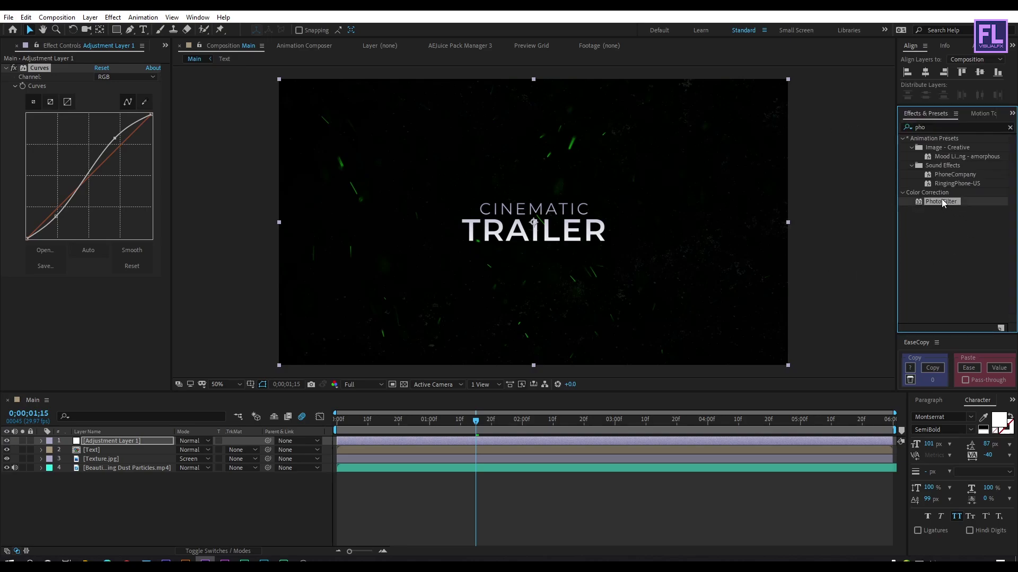
left_click_drag(941, 202, 152, 443)
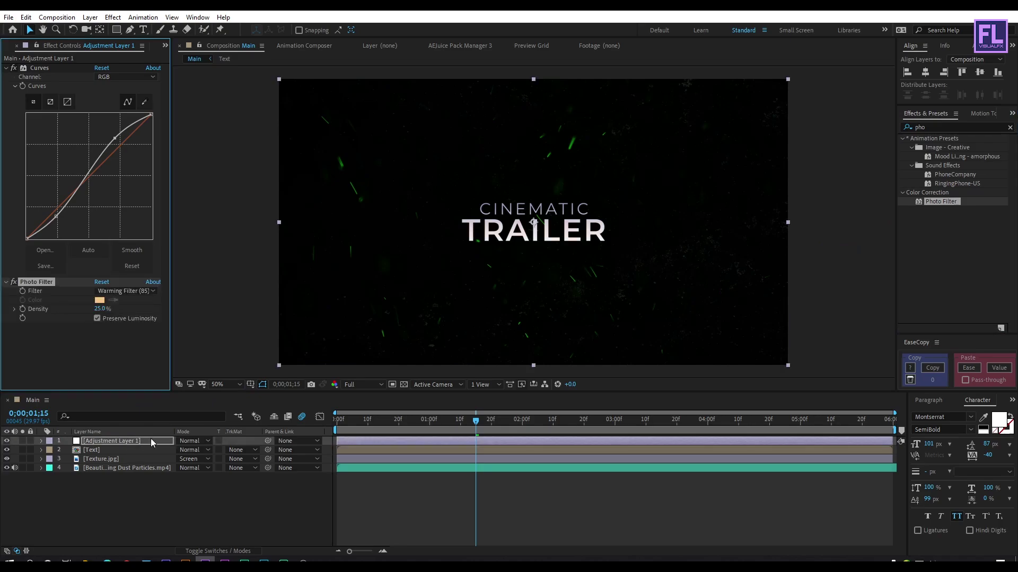
Set the Photo Filter to Cooling Filter (82) with a density of 10%.
left_click(121, 292)
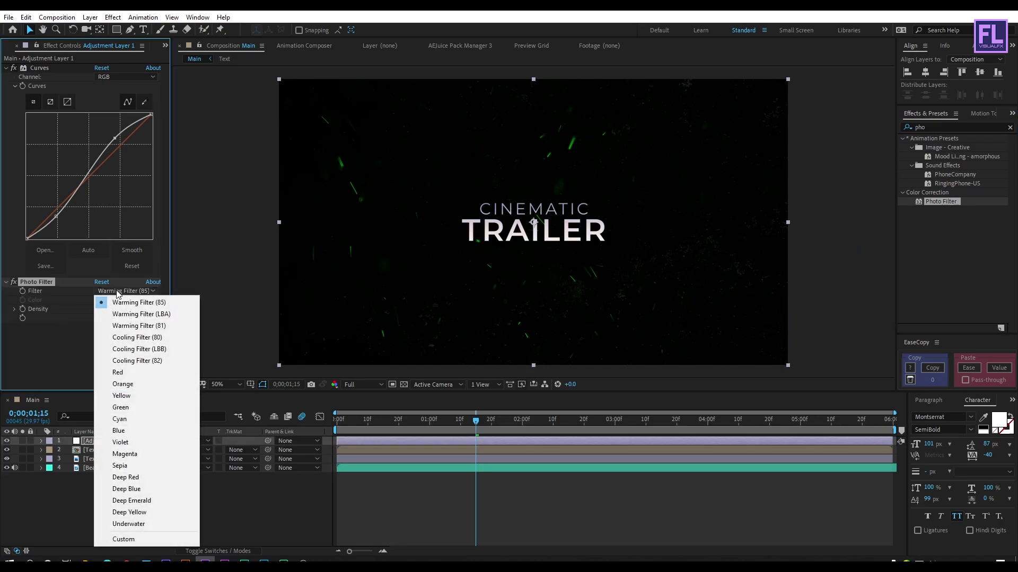
left_click(153, 363)
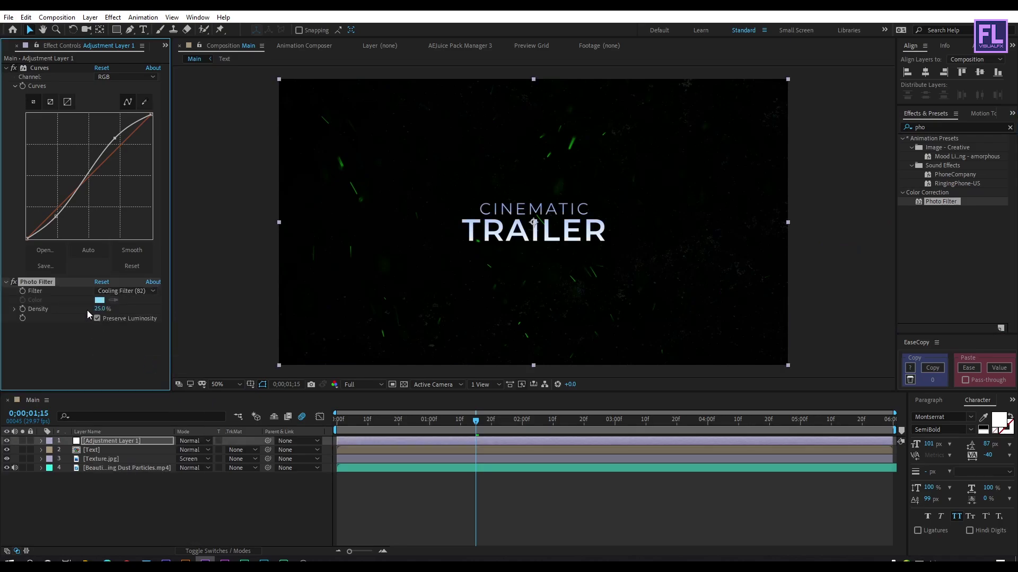
left_click(102, 309)
type("10")
key("Return")
Apply the Tint effect to Adjustment Layer 1 below Photo Filter, with Amount to Tint at 20%.
left_click(929, 126)
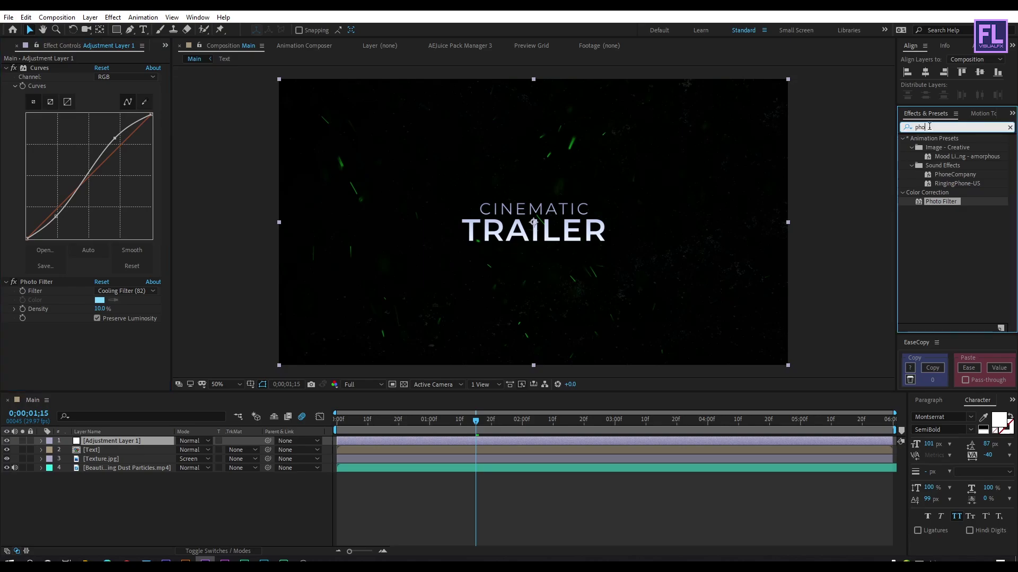
double_click(929, 127)
type("tint")
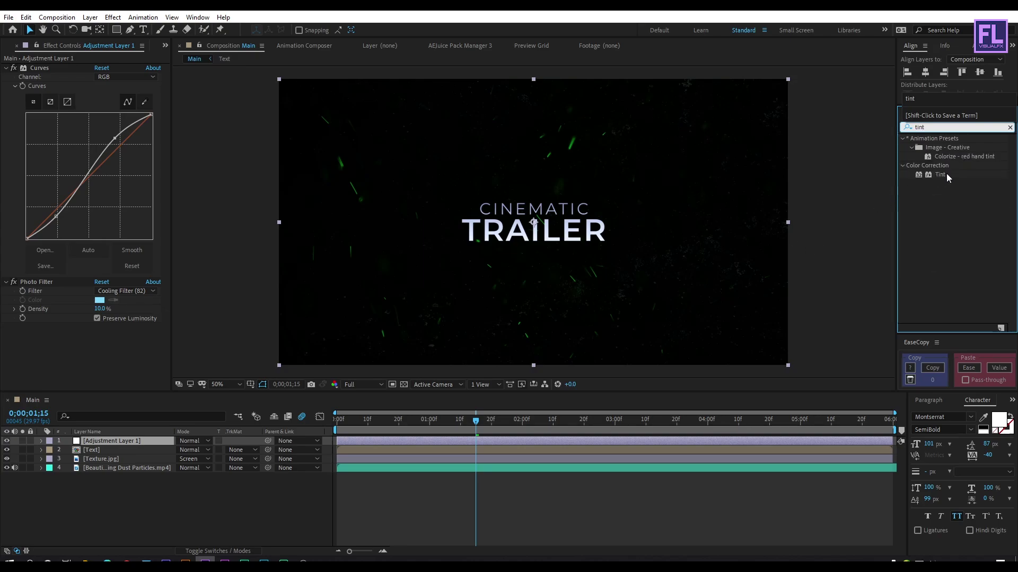
left_click(938, 173)
left_click_drag(937, 175, 62, 357)
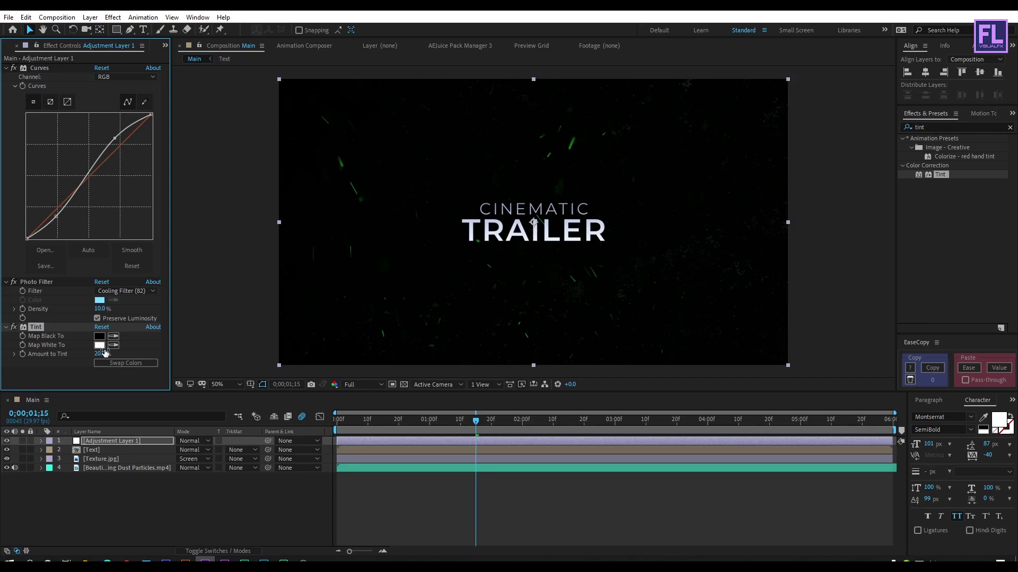
Add the Hue/Saturation effect to Adjustment Layer 1 and raise its Master Lightness to 5.
left_click(934, 127)
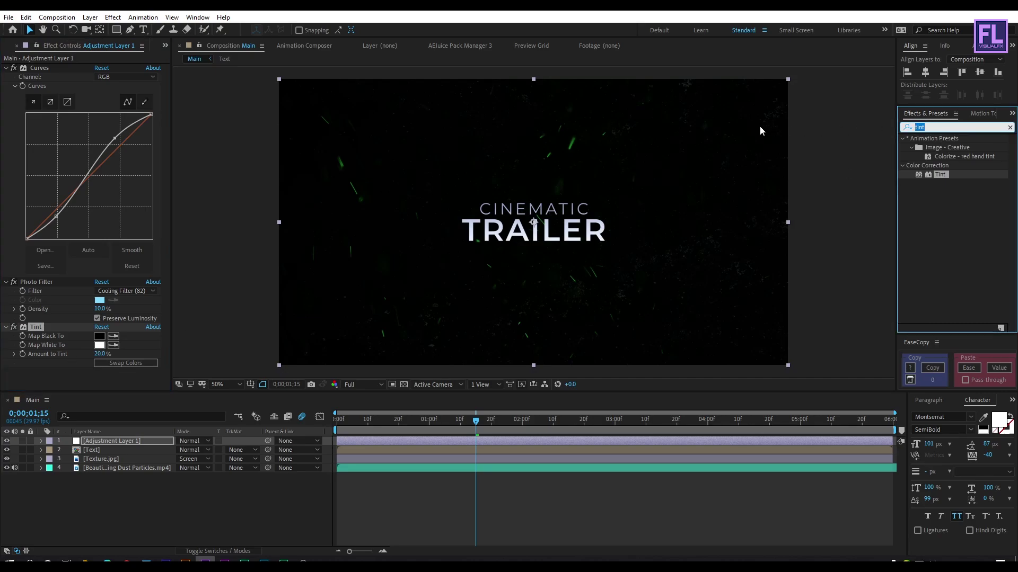
type("hu")
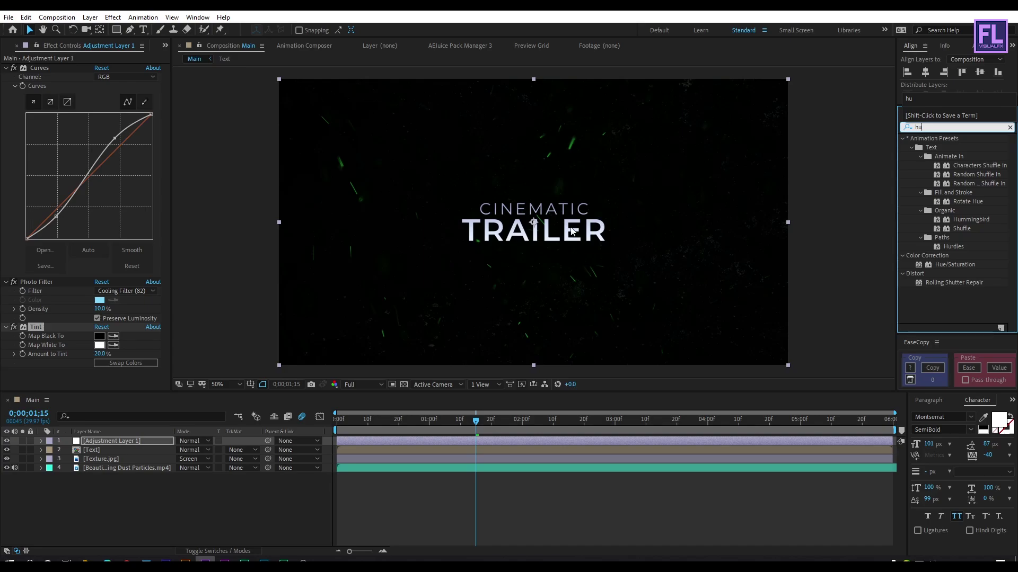
left_click(952, 265)
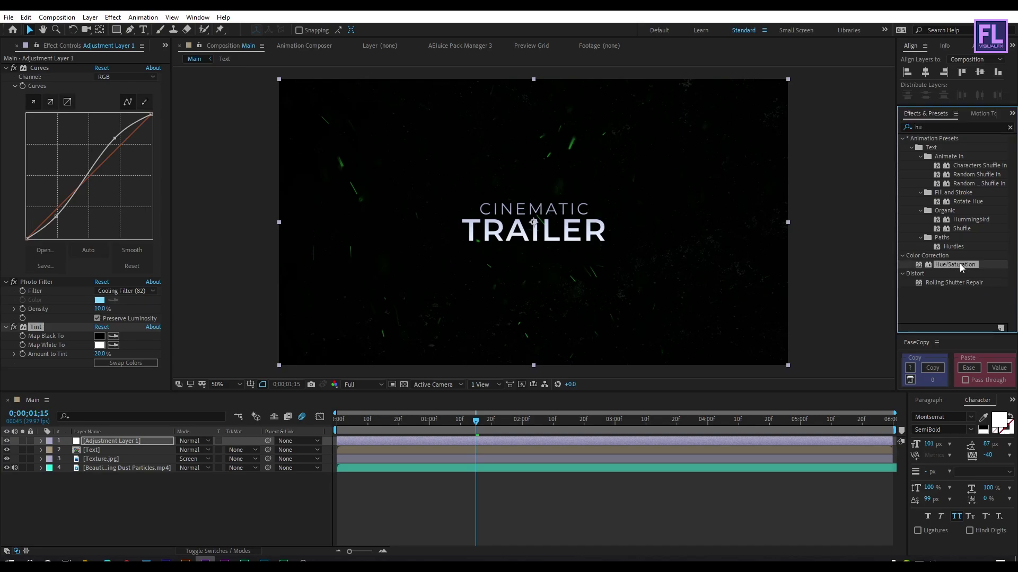
left_click_drag(959, 264, 330, 344)
scroll(110, 373, "down", 5)
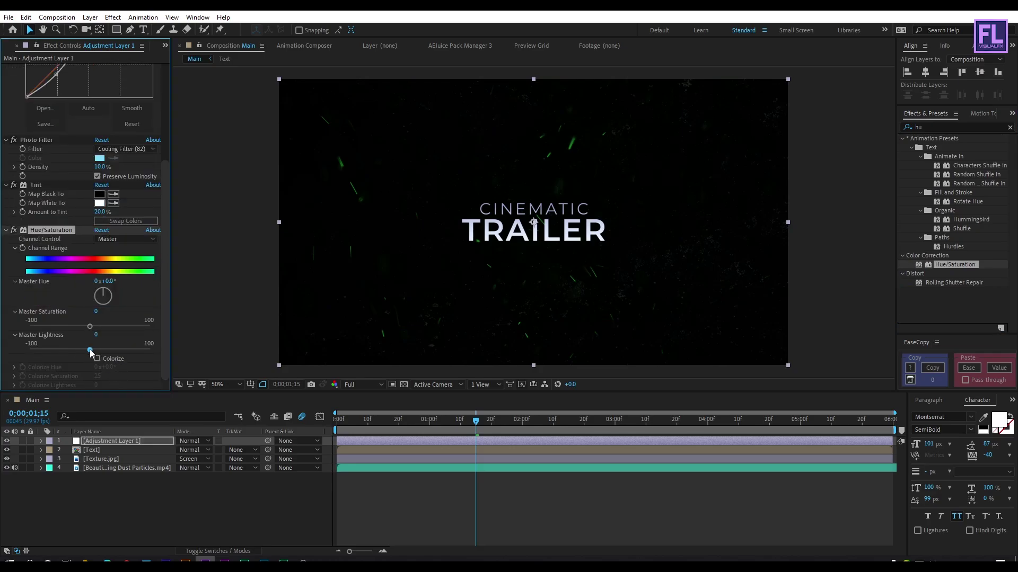
left_click_drag(90, 349, 94, 351)
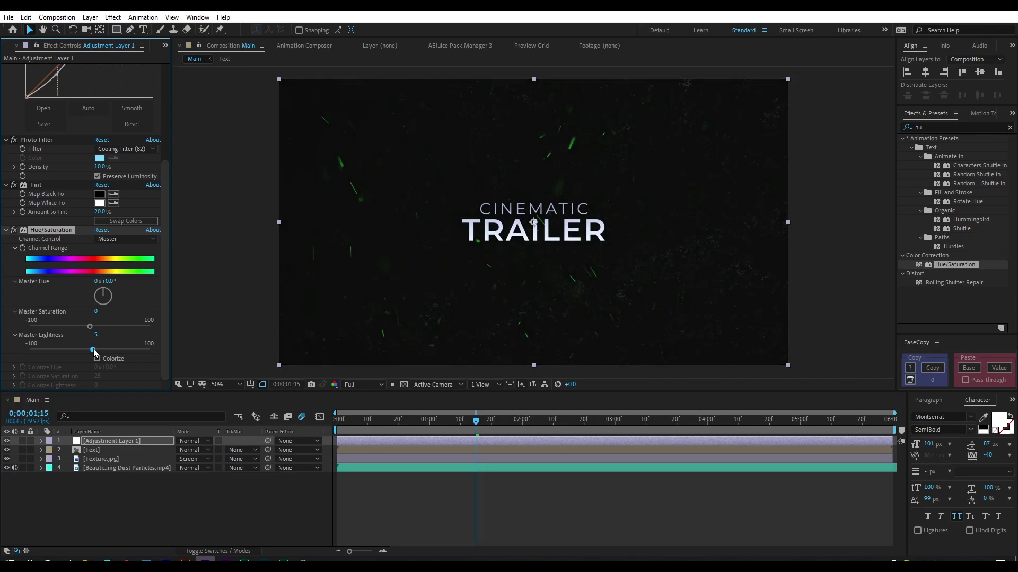
left_click_drag(95, 352, 94, 352)
Add the Sharpen effect to Adjustment Layer 1 with a Sharpen Amount of 15 and scrub through the graded title.
left_click(999, 127)
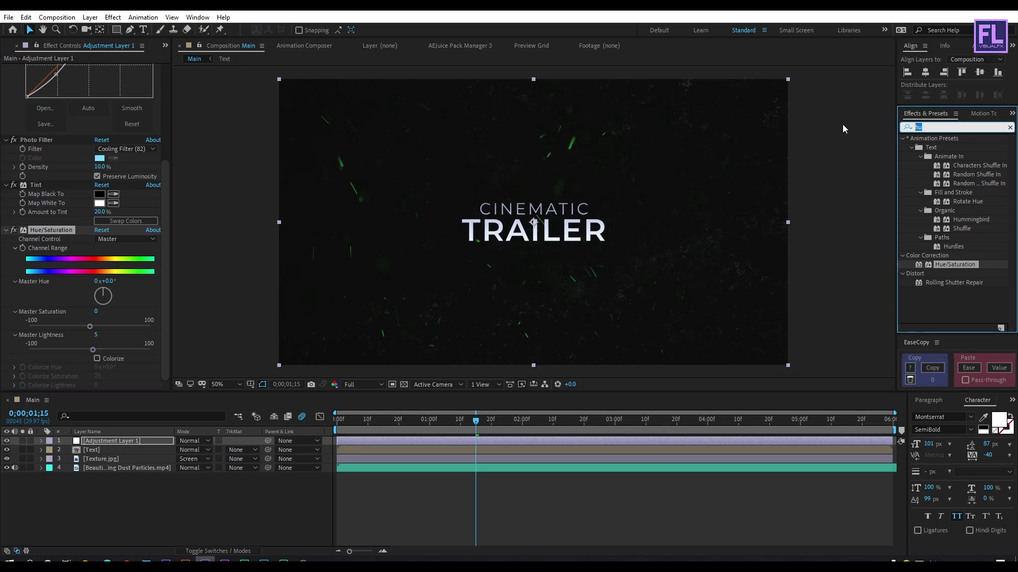
type("shar")
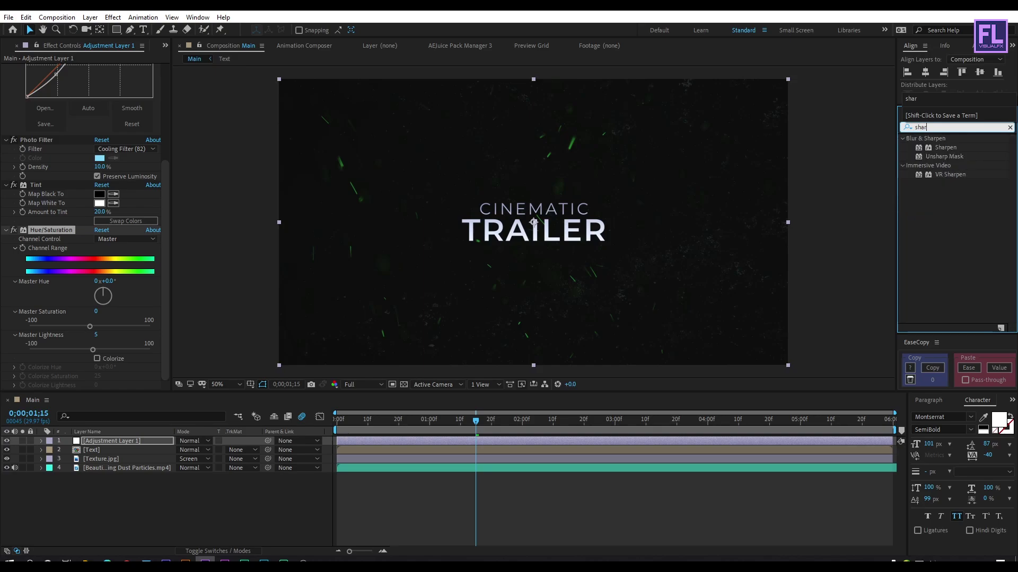
left_click(938, 150)
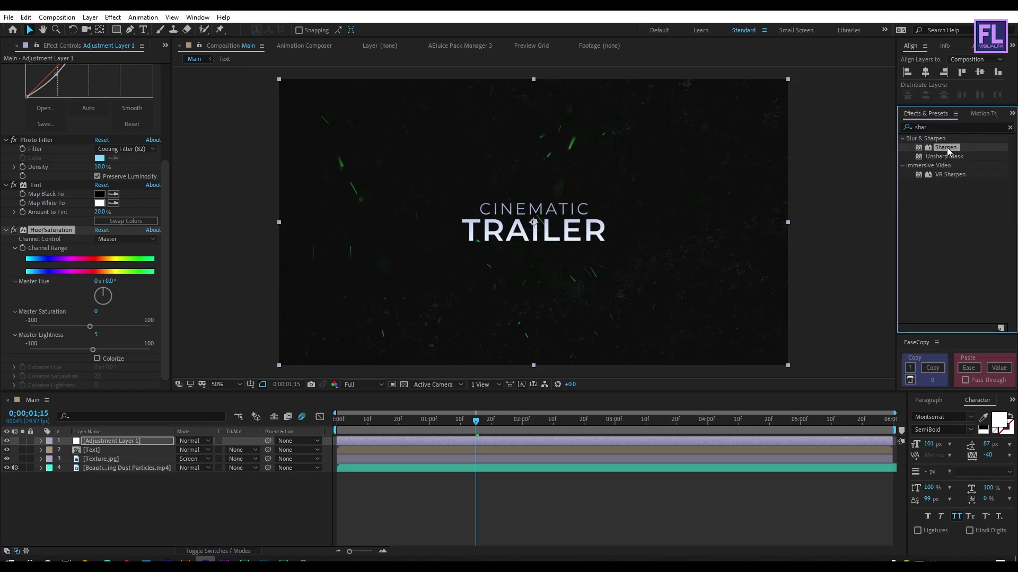
left_click_drag(949, 152, 726, 217)
scroll(74, 357, "down", 1)
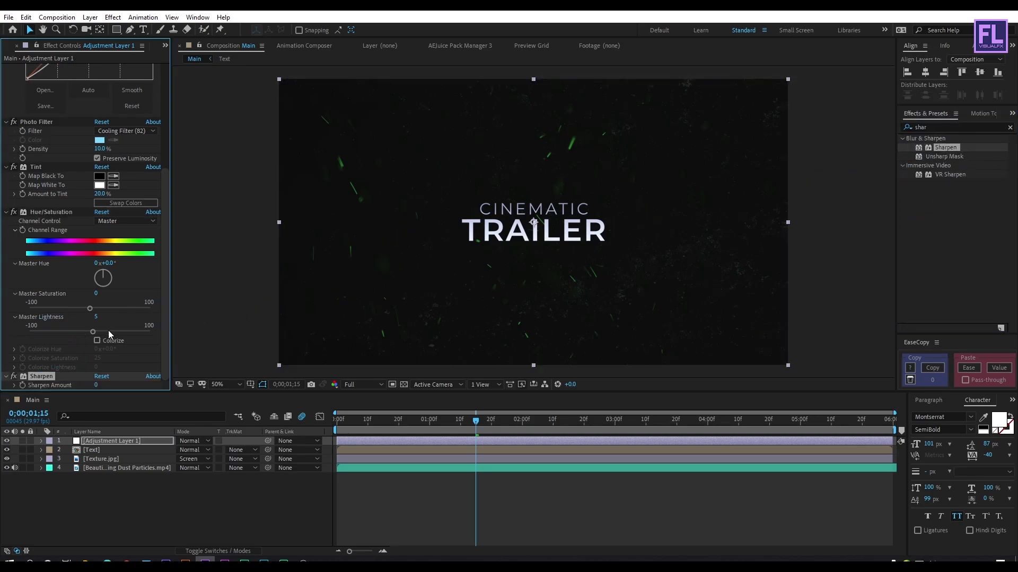
left_click_drag(96, 385, 103, 386)
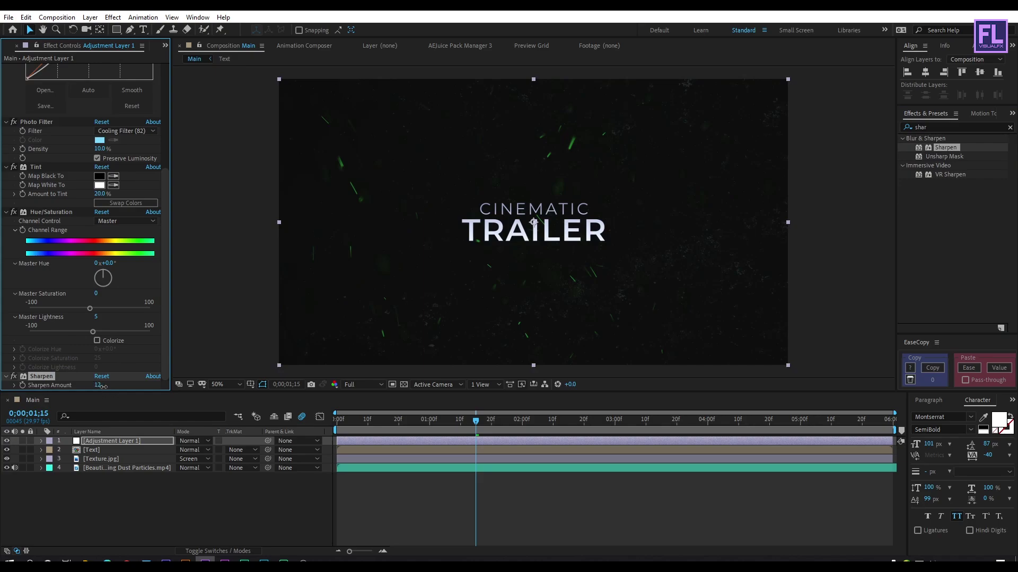
left_click(159, 517)
left_click_drag(103, 386, 102, 386)
left_click(143, 475)
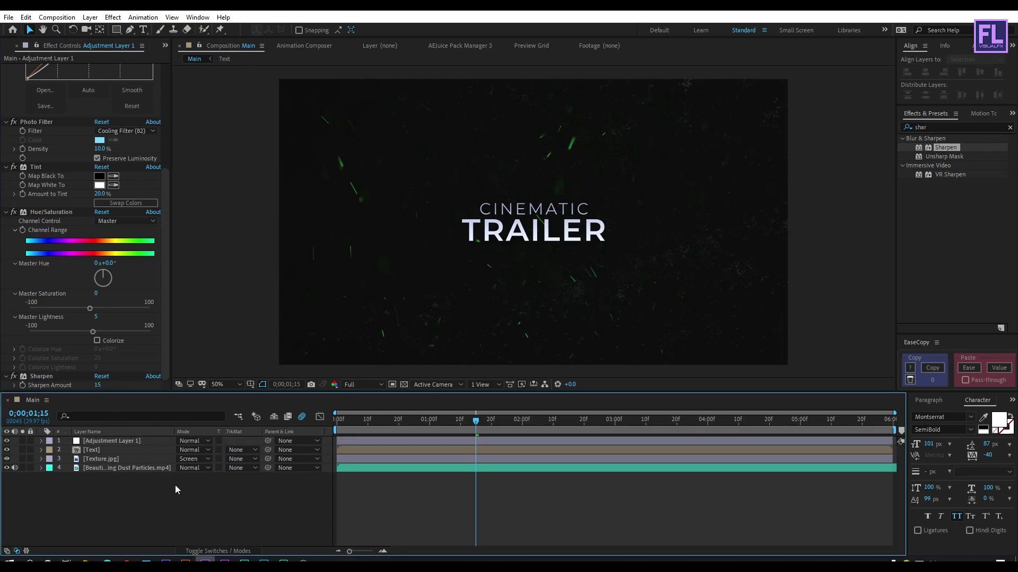
left_click_drag(350, 420, 470, 420)
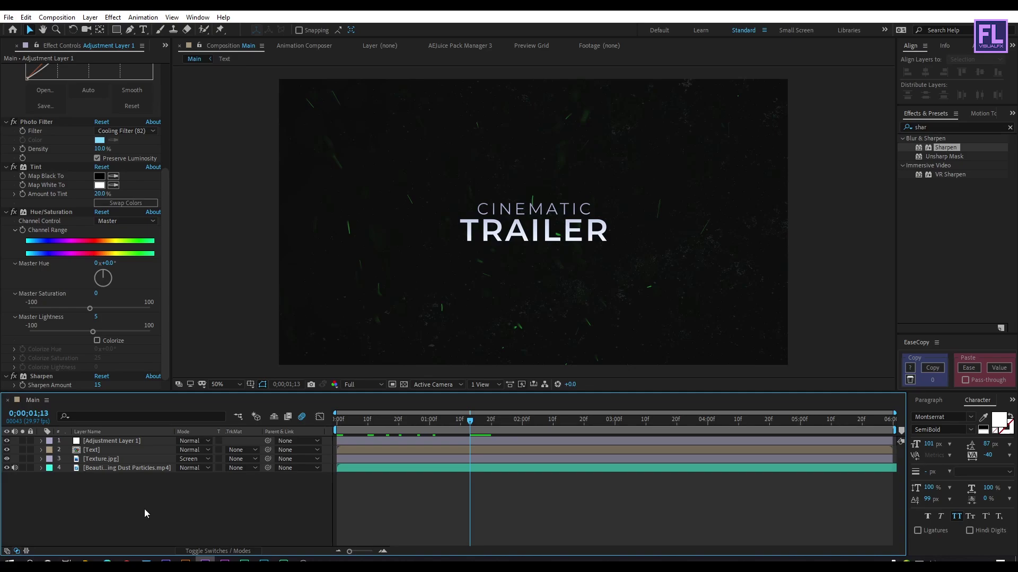
Create a second adjustment layer above all layers in the Main composition.
right_click(103, 511)
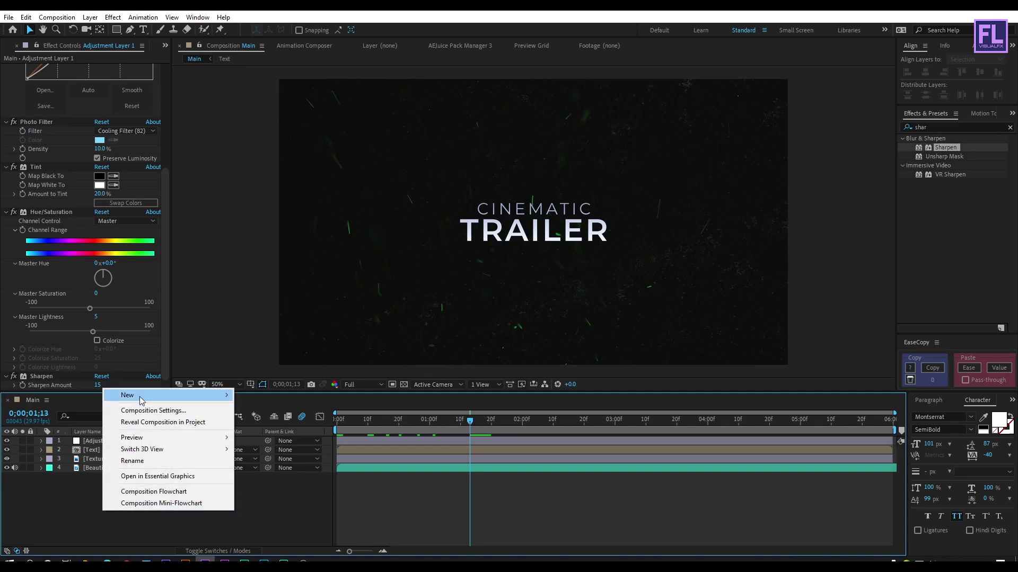
mouse_move(228, 395)
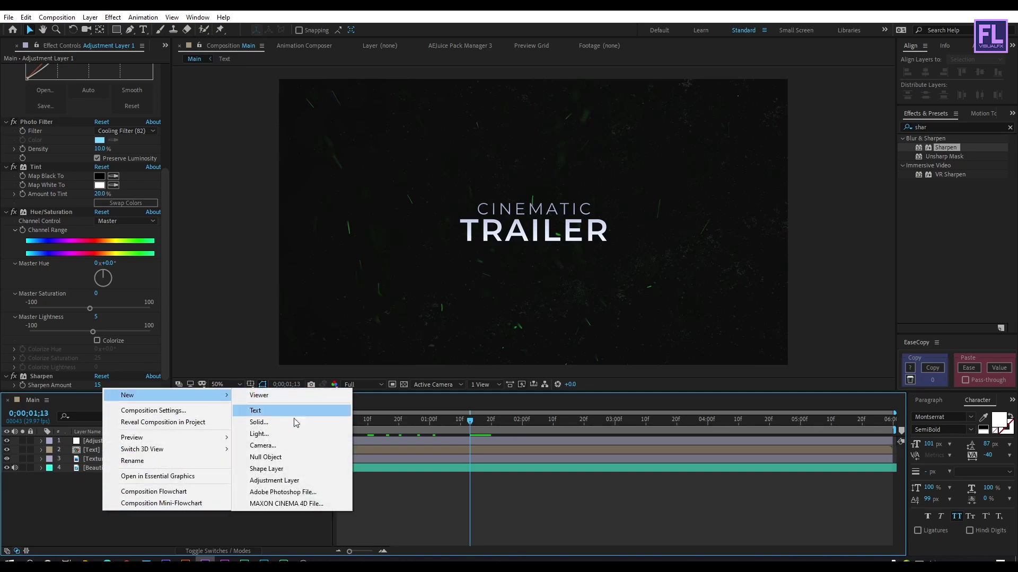
left_click(289, 481)
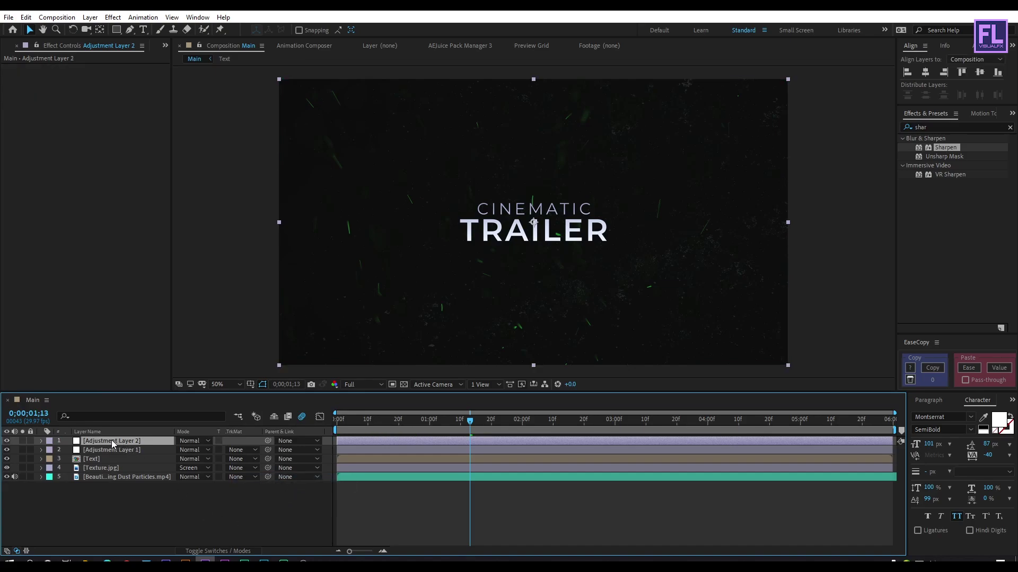
Apply the CC Lens effect to Adjustment Layer 2.
left_click_drag(958, 145, 627, 184)
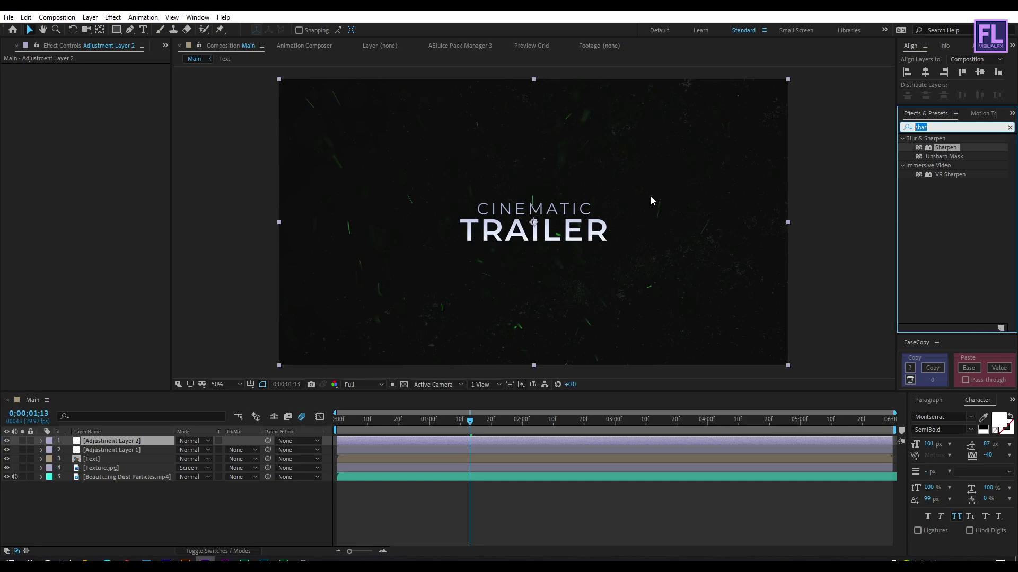
type("cc len")
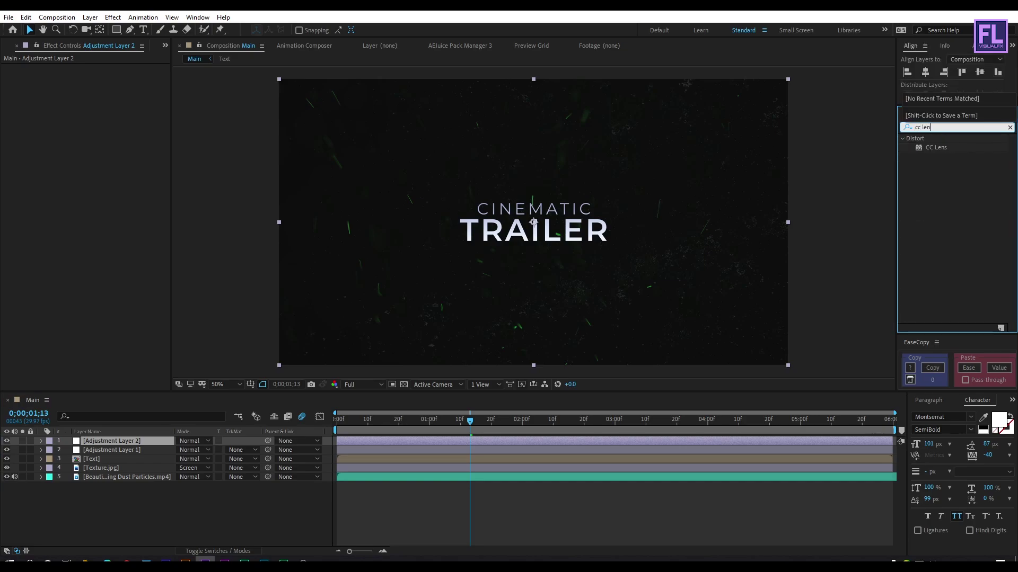
left_click(935, 148)
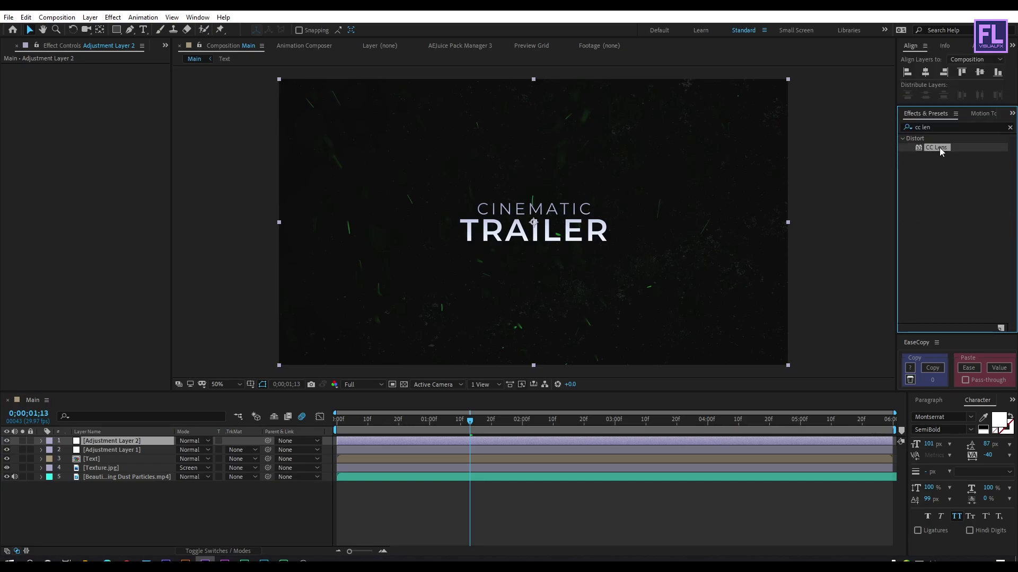
left_click_drag(940, 147, 127, 440)
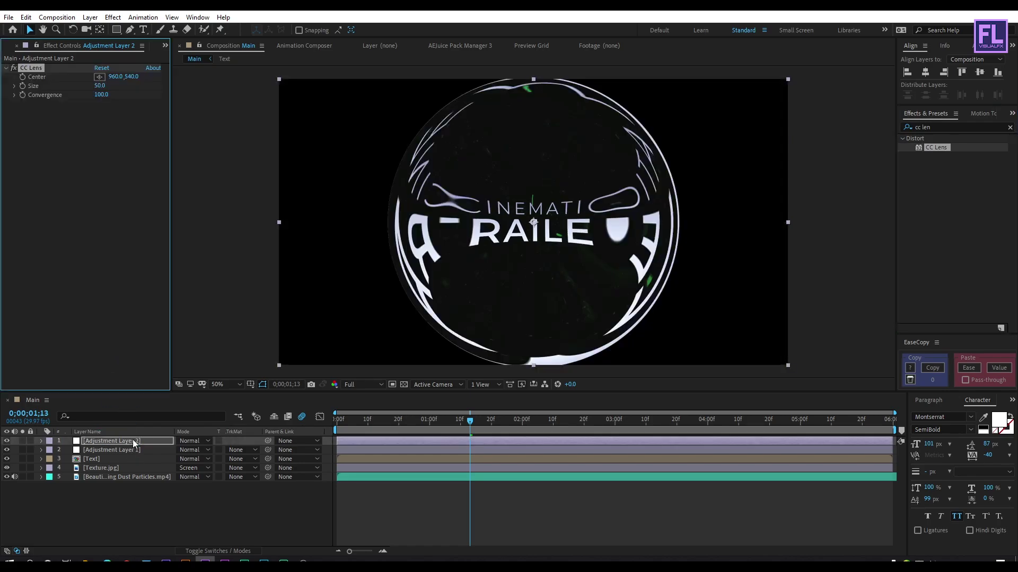
Keyframe the CC Lens Size at 150 on the first frame of the Main composition.
left_click_drag(468, 422, 323, 432)
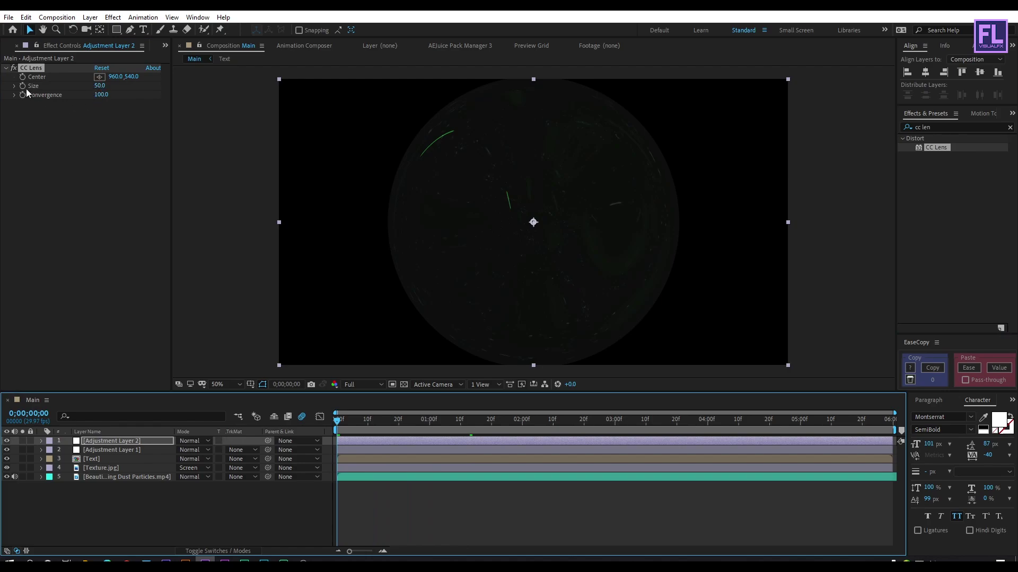
left_click(72, 90)
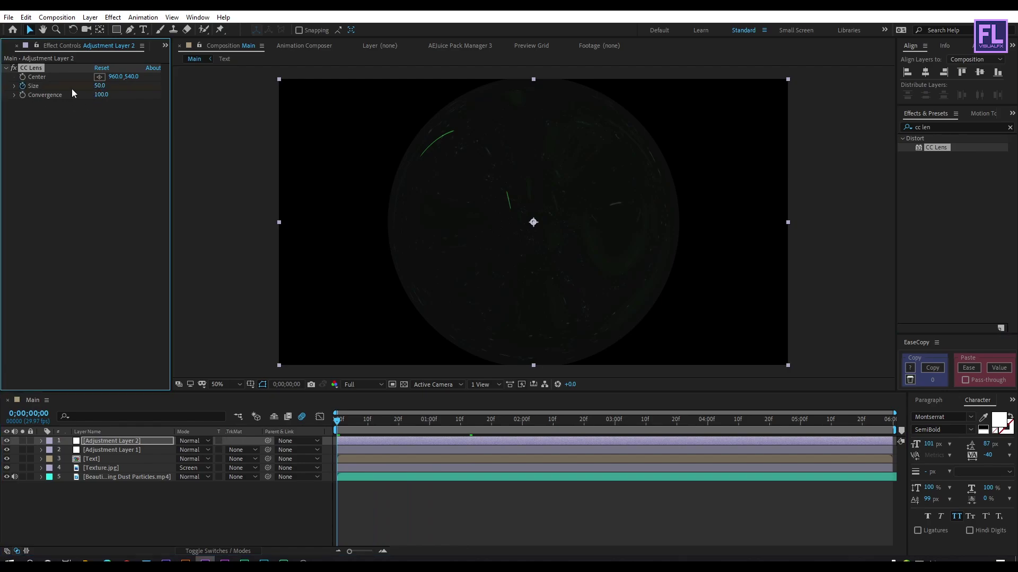
left_click(99, 85)
type("150")
key("Return")
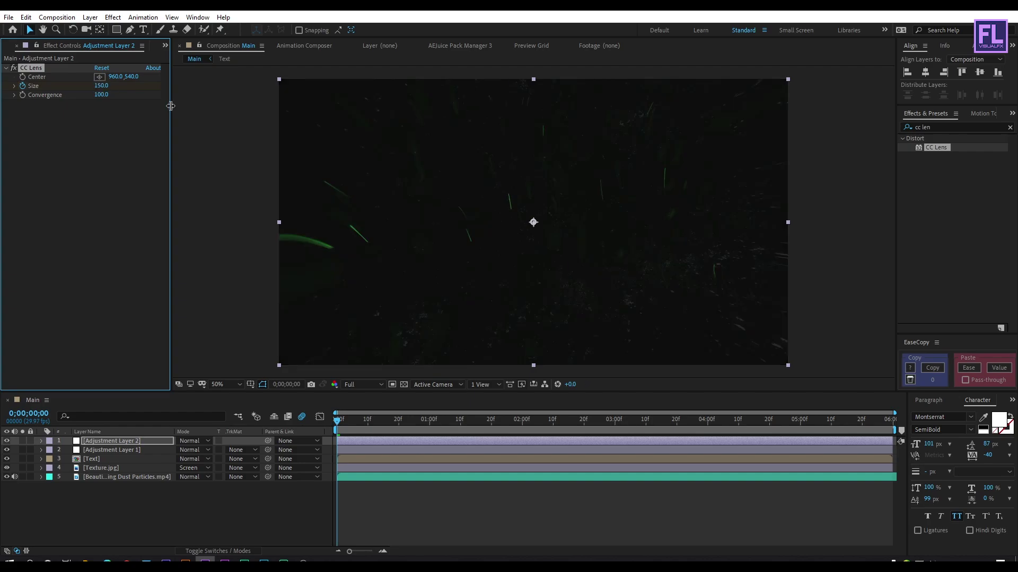
Set the CC Lens Size to 500 at 0;00;01;01 for a second keyframe.
mouse_move(351, 419)
left_mouse_down()
mouse_move(452, 424)
mouse_move(433, 430)
left_mouse_up()
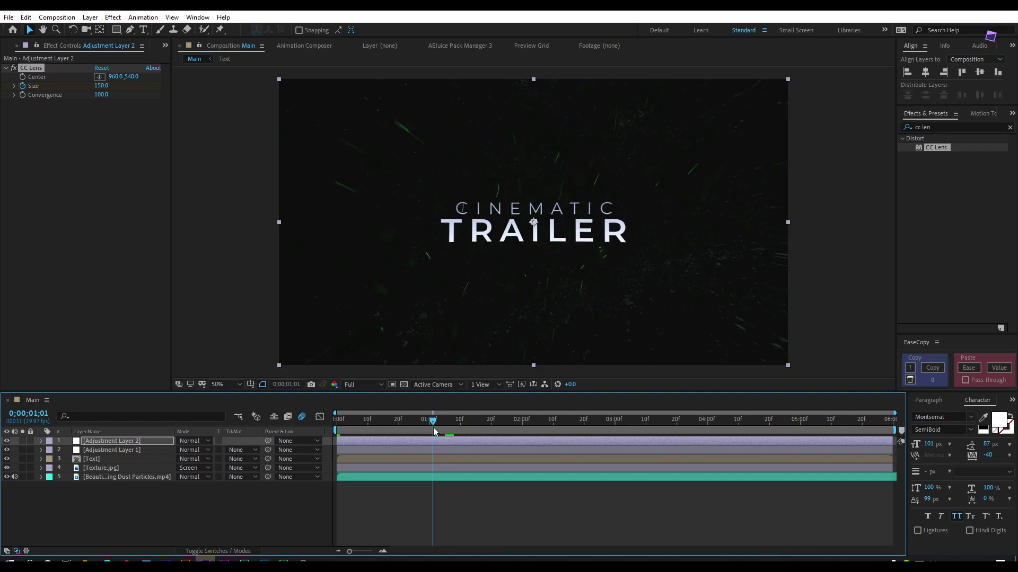
left_click(102, 86)
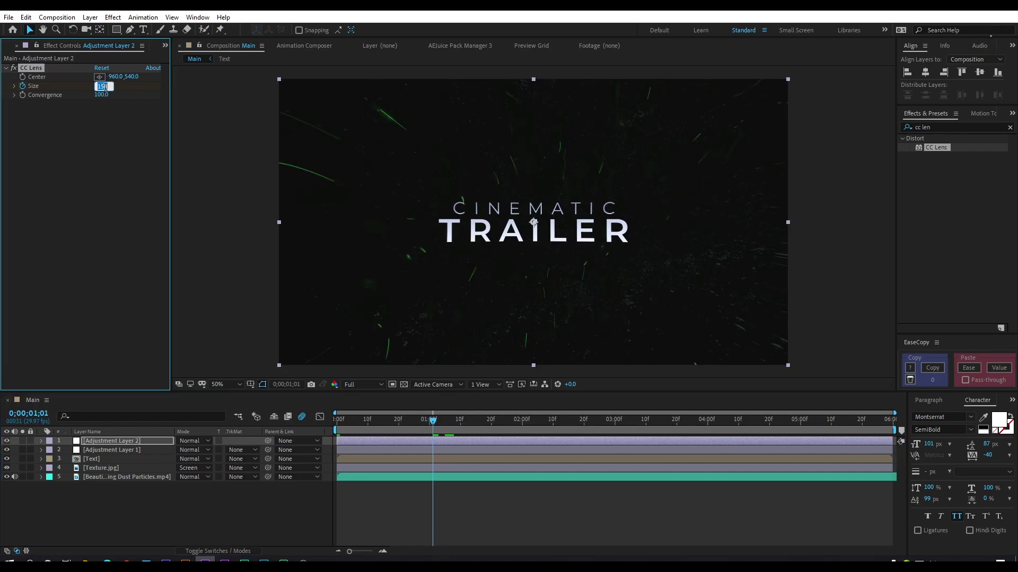
type("500")
key("Return")
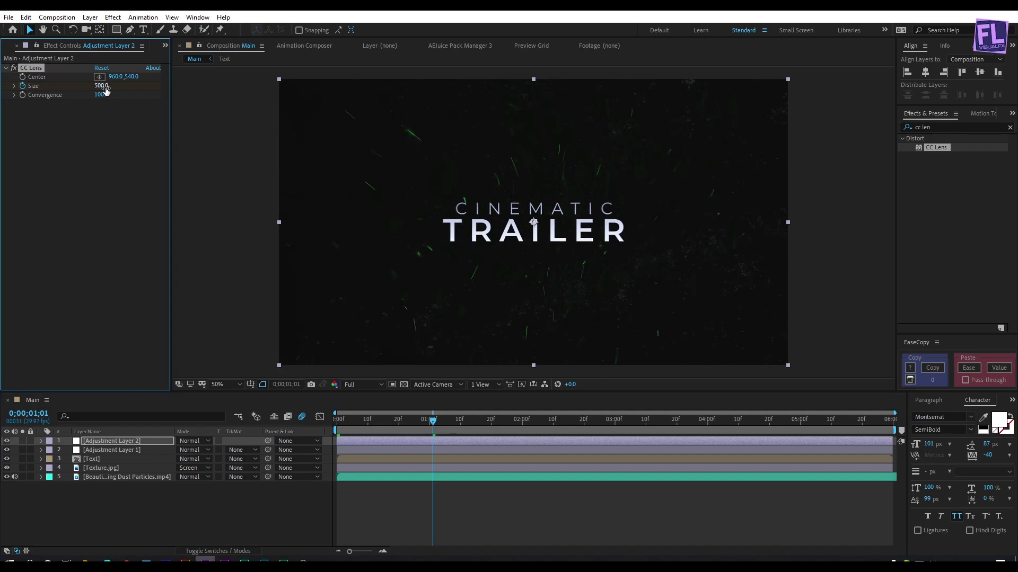
Apply Easy Ease to both CC Lens Size keyframes on Adjustment Layer 2 and collapse the layer.
left_click(139, 444)
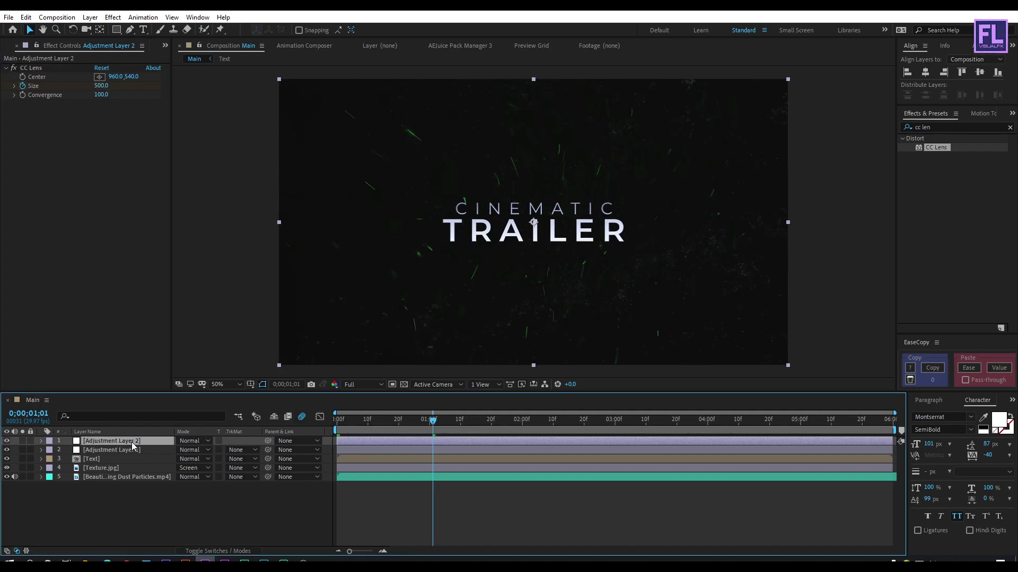
key("u")
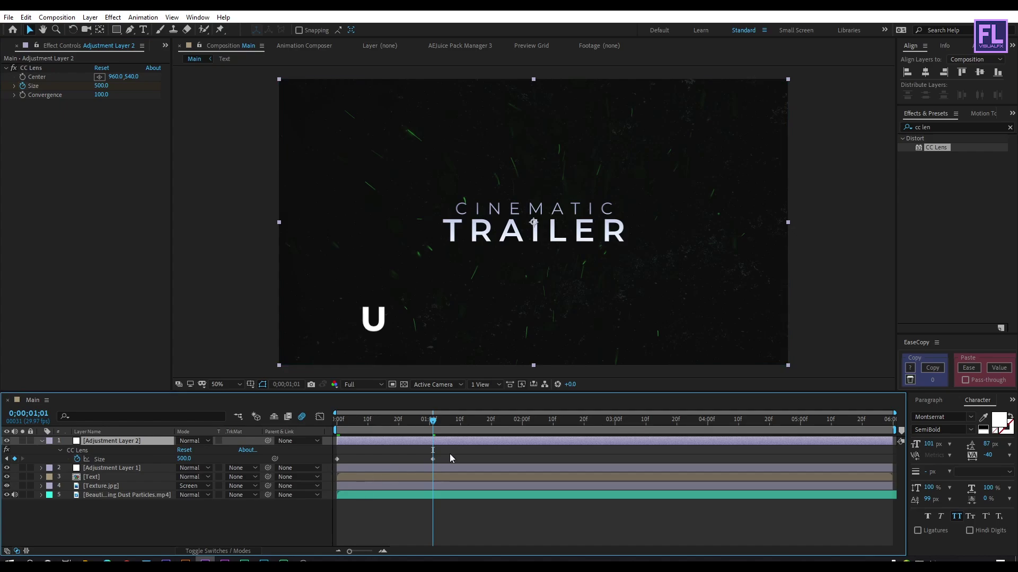
left_click_drag(450, 451, 332, 465)
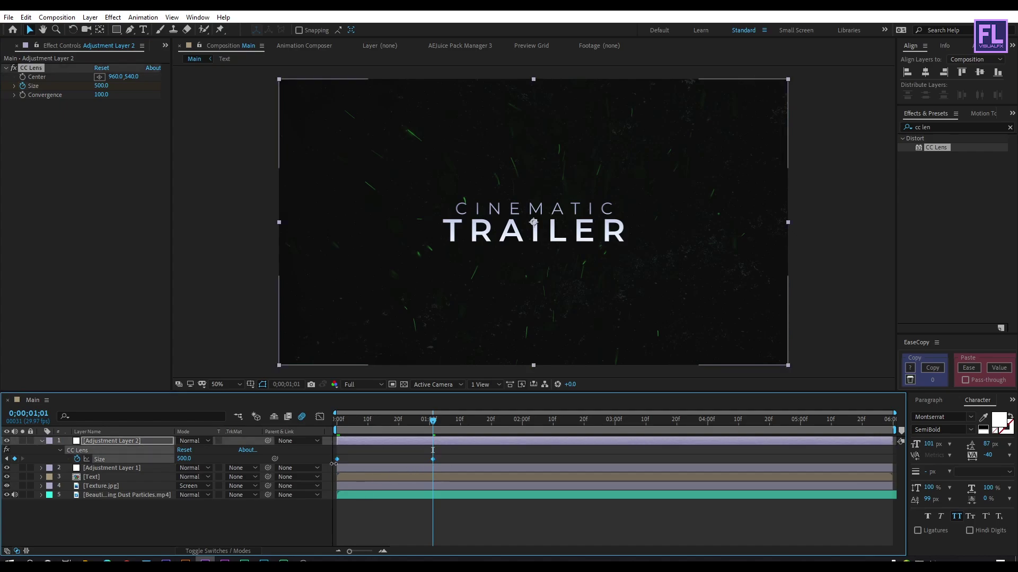
key("F9")
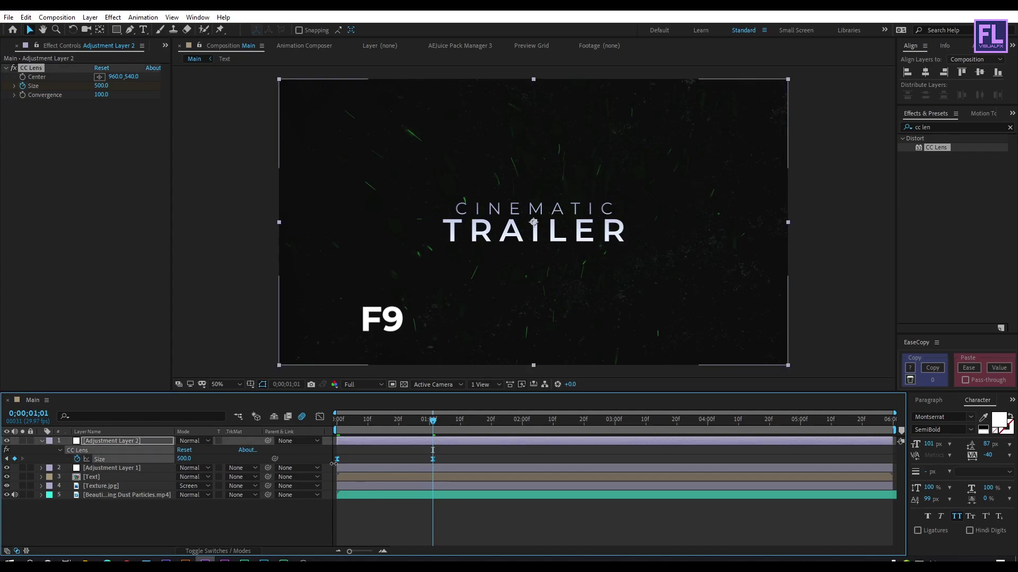
left_click(42, 442)
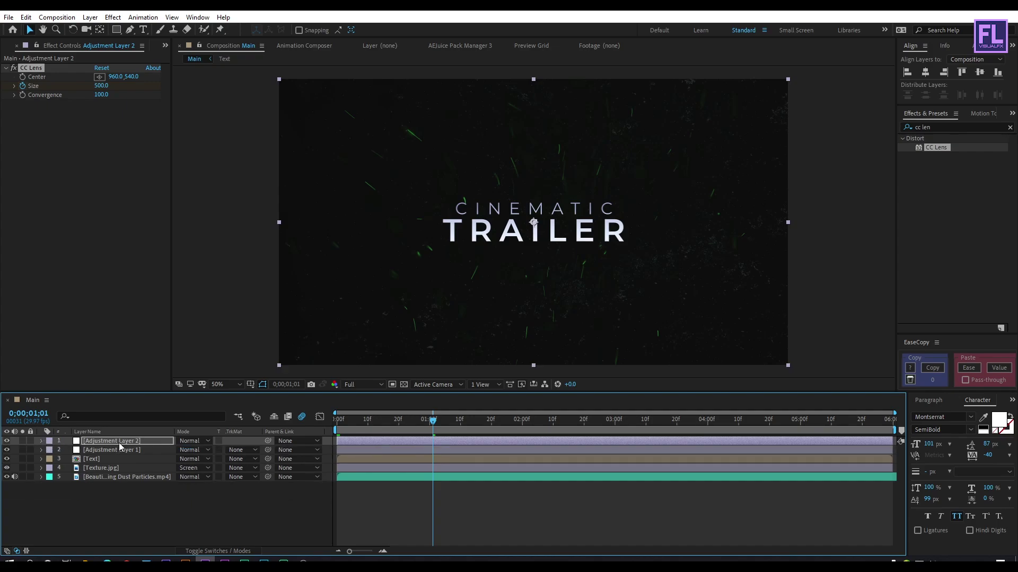
Add the Gaussian Blur effect to Adjustment Layer 2 below CC Lens.
left_click(119, 443)
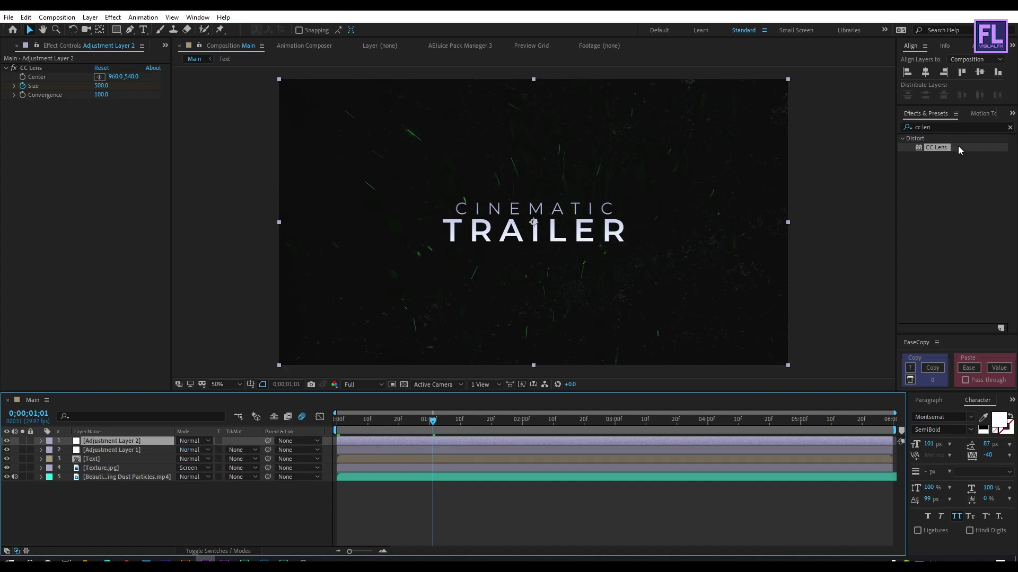
left_click(934, 128)
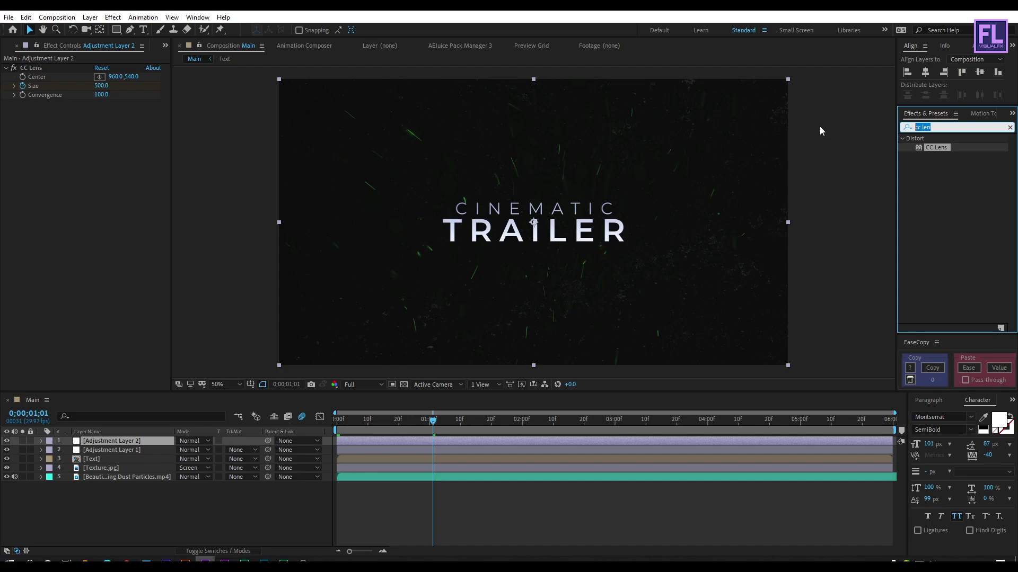
type("gau")
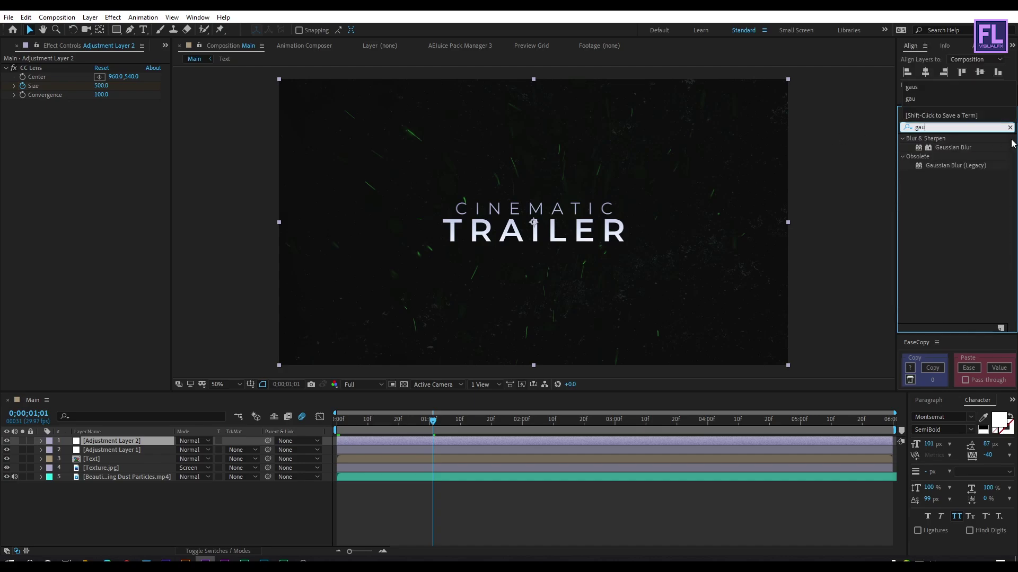
left_click(957, 147)
left_click_drag(958, 148, 166, 441)
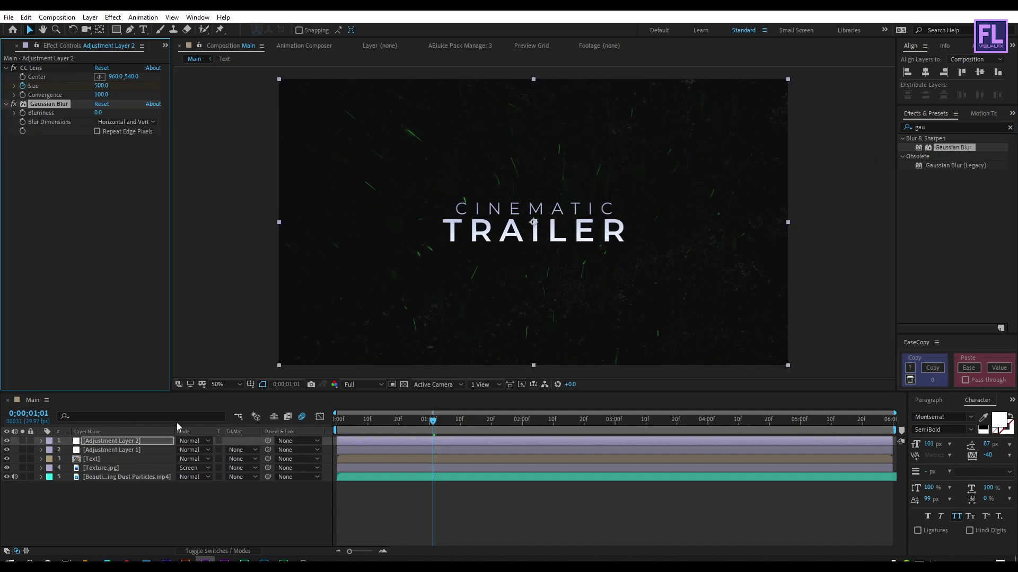
Return to the first frame and add the CC Light Burst 2.5 effect to Adjustment Layer 2 below Gaussian Blur.
left_click_drag(433, 422, 315, 434)
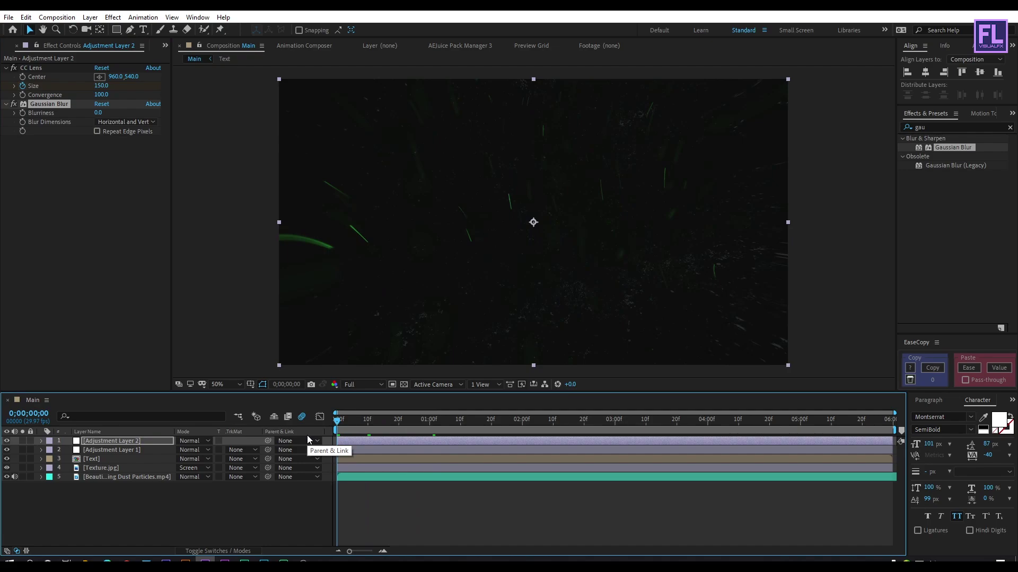
left_click(928, 127)
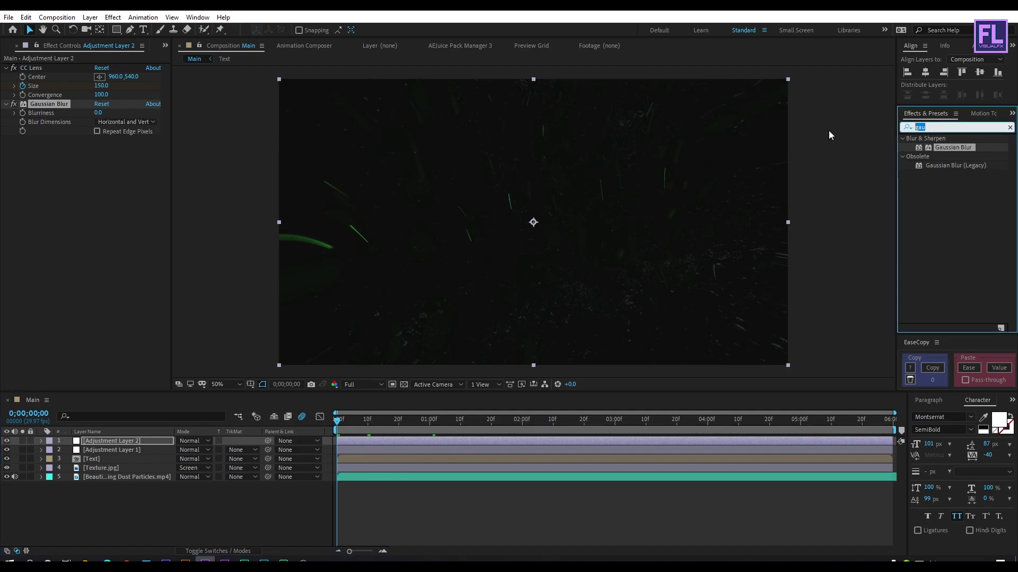
type("cc li")
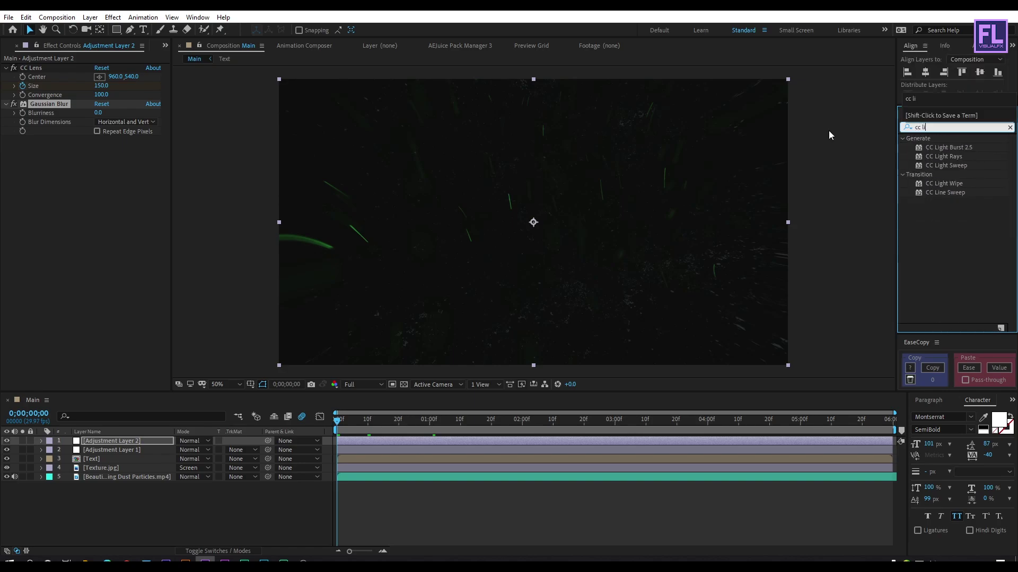
left_click(956, 148)
left_click_drag(963, 147, 129, 253)
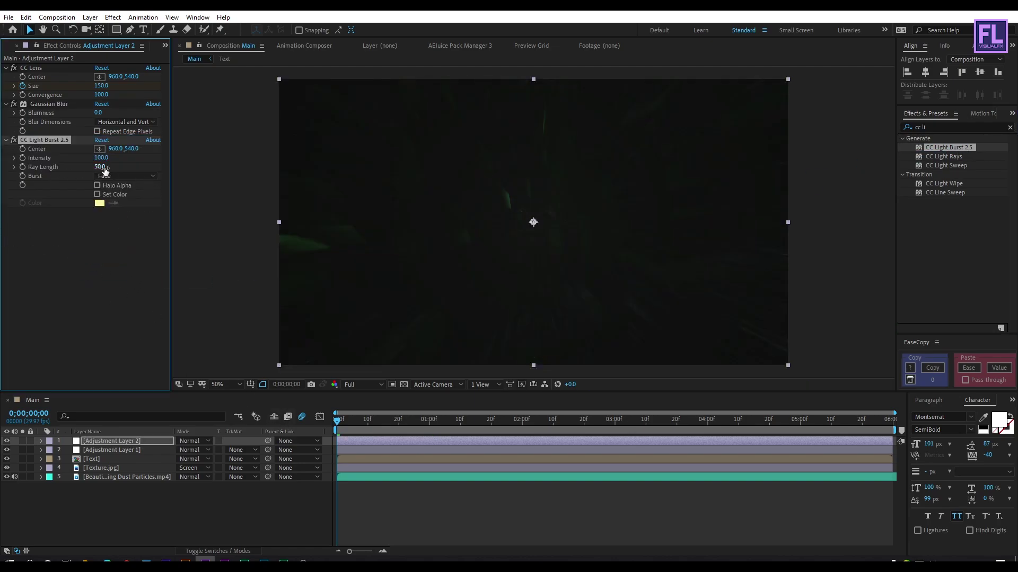
Set Ray Length to 40 and Gaussian Blur Blurriness to 20, and keyframe both on the first frame.
left_click_drag(100, 167, 99, 169)
left_click(106, 167)
type("40")
key("Return")
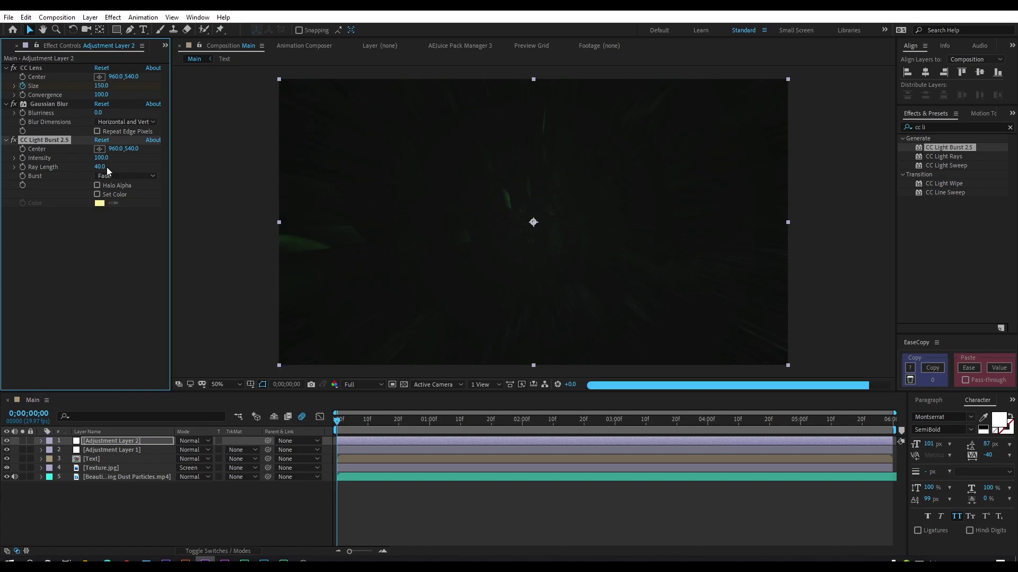
left_click(102, 113)
type("20")
key("Return")
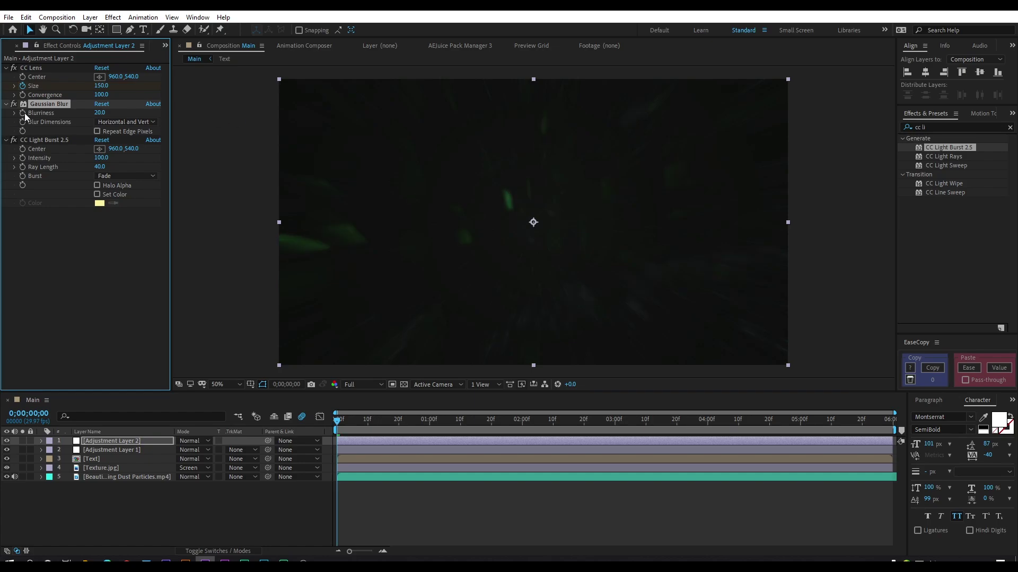
left_click(25, 168)
Keyframe Gaussian Blur Blurriness and CC Light Burst Ray Length at 0 at 0;00;00;15, and scrub through the title.
left_click_drag(337, 422, 385, 429)
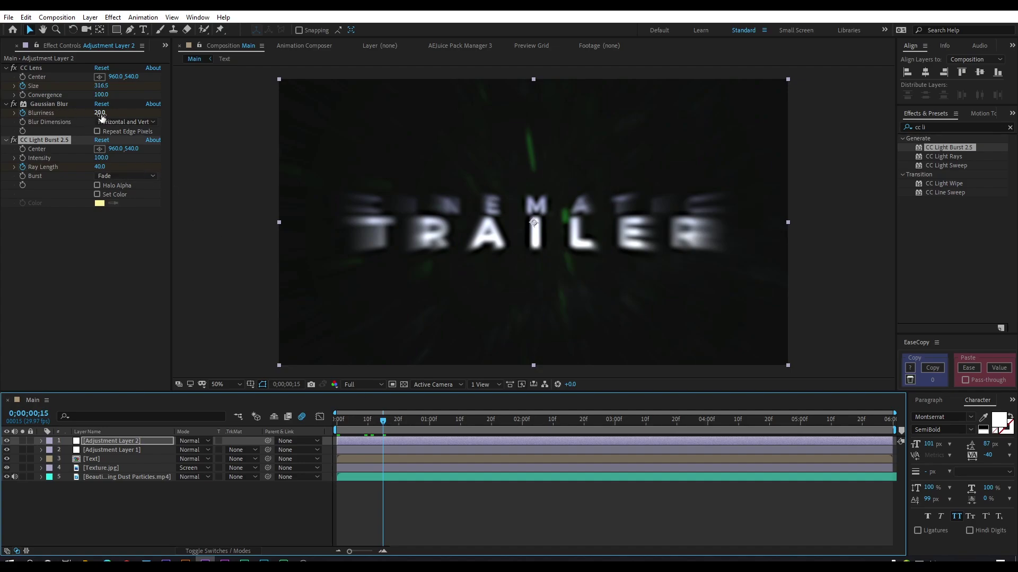
left_click_drag(101, 115, 36, 116)
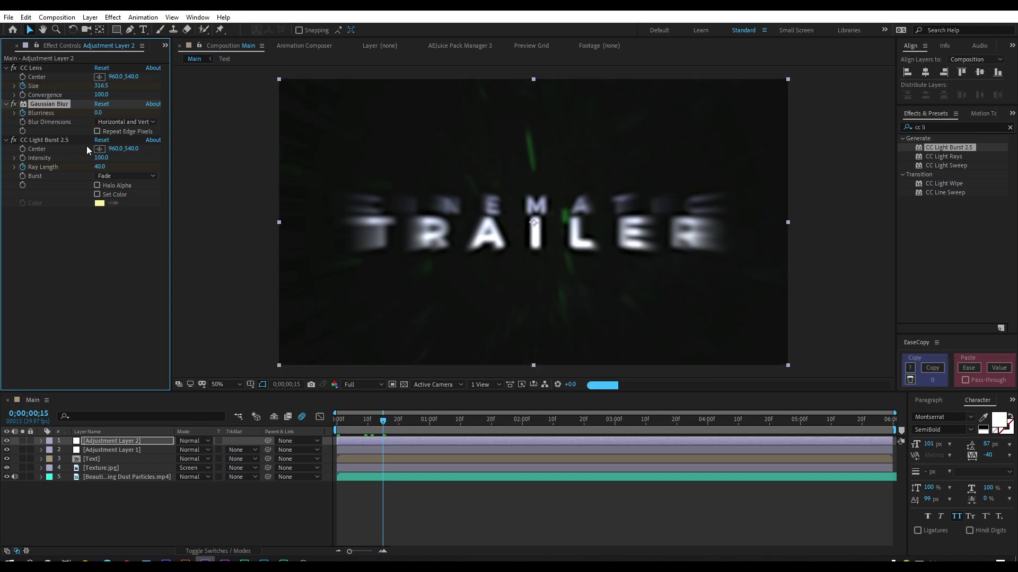
left_click(100, 167)
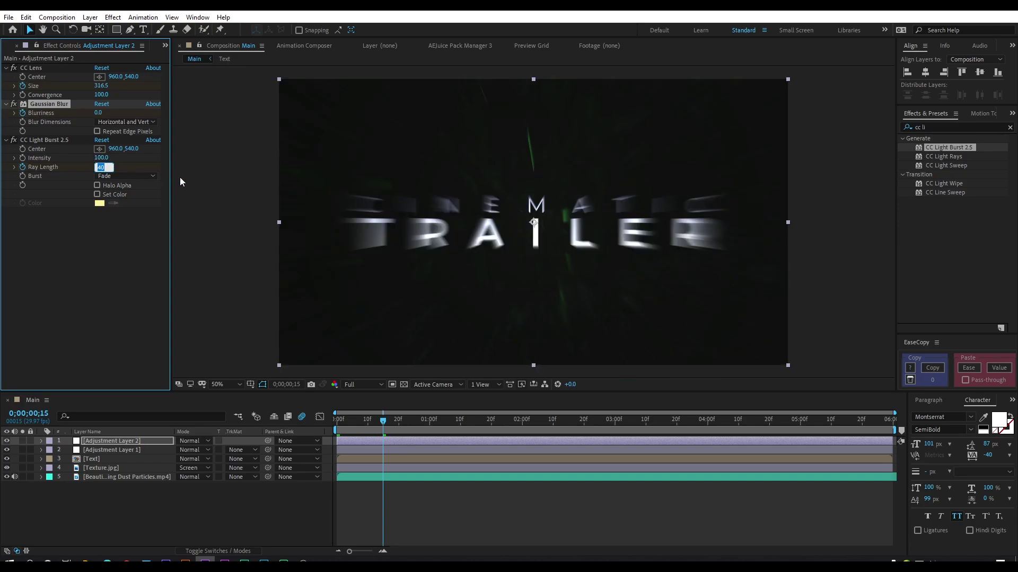
type("0")
key("Return")
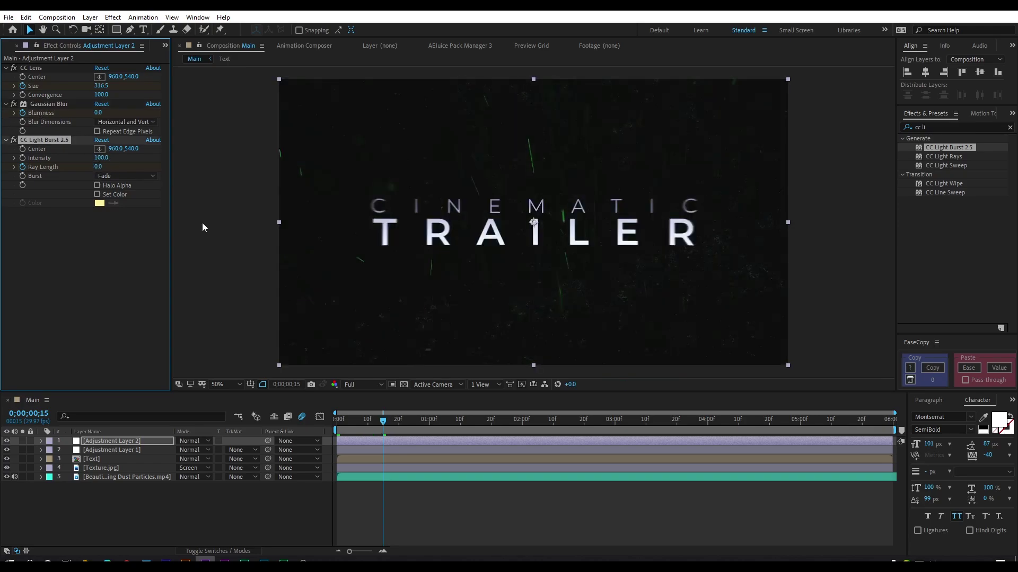
left_click_drag(383, 422, 507, 423)
left_click(502, 424)
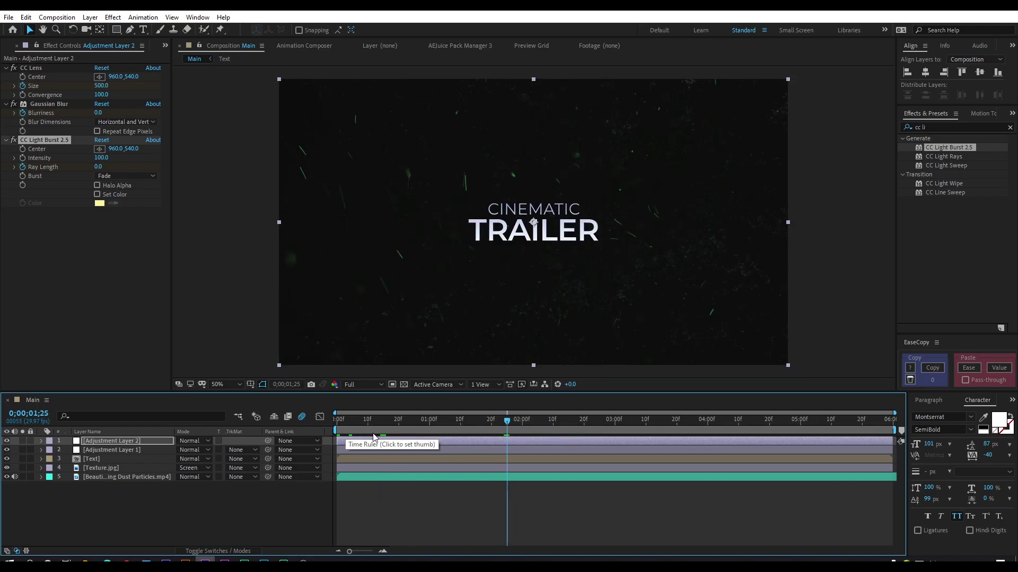
Add the Fire Sparks.mp4 footage from the project to the Main composition above all other layers.
left_click(104, 262)
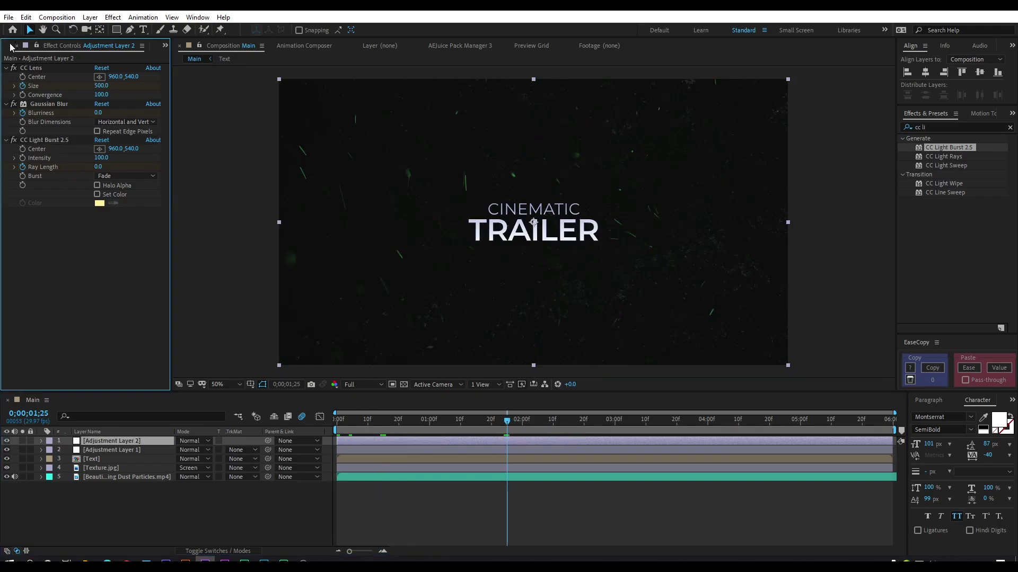
left_click(164, 45)
left_click(190, 59)
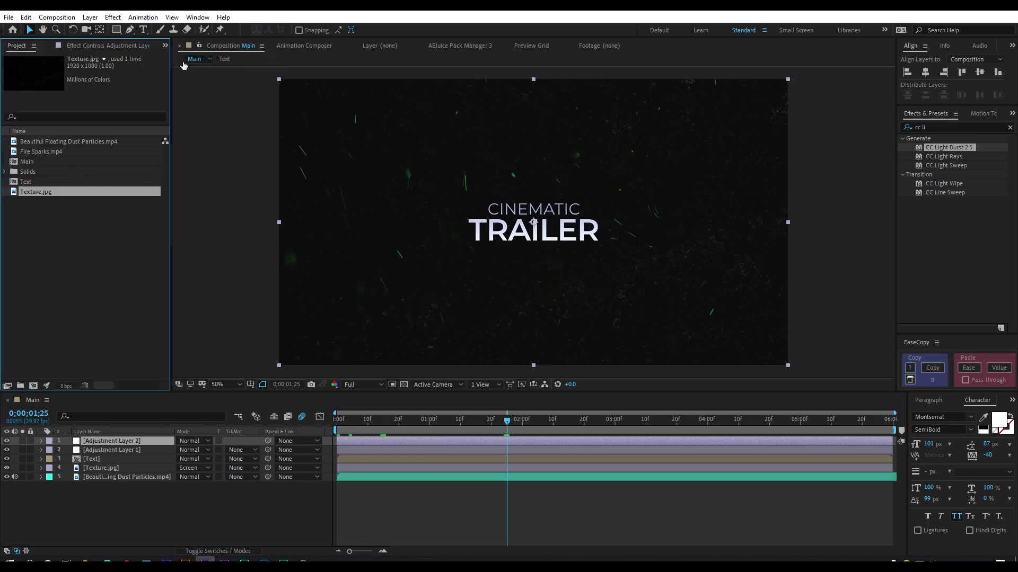
left_click(55, 228)
left_click(47, 153)
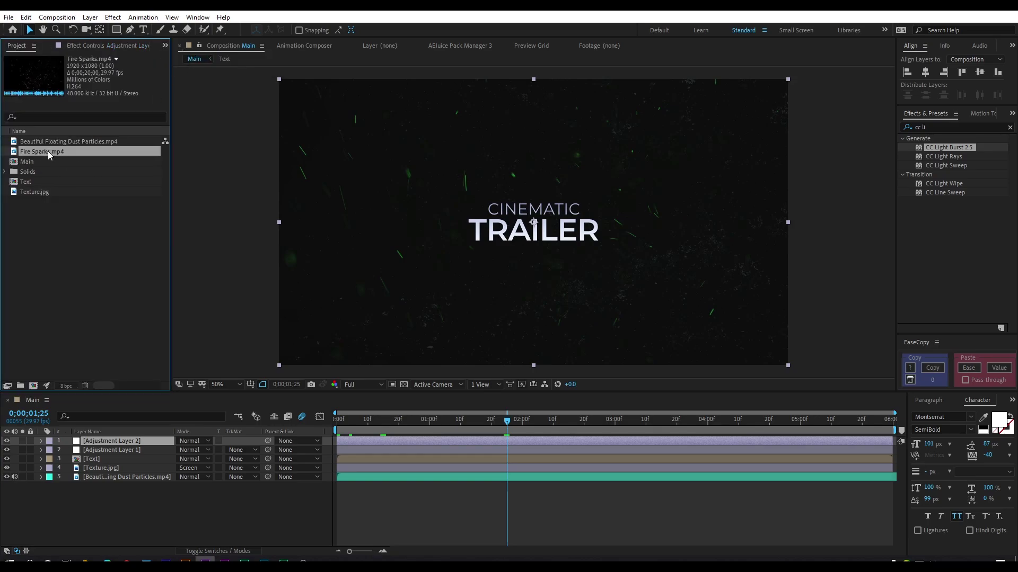
left_click_drag(48, 151, 57, 181)
left_click_drag(142, 443, 141, 437)
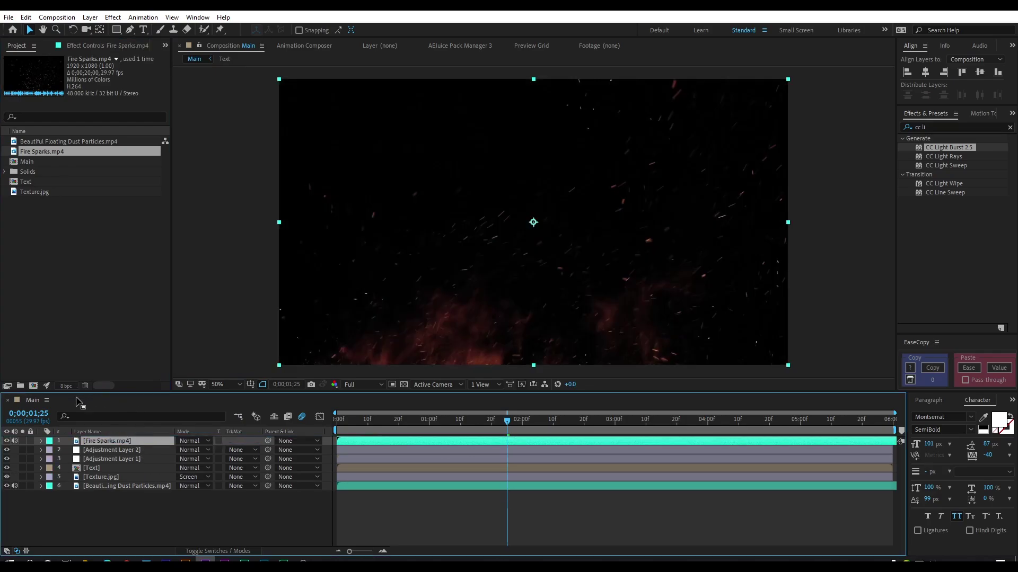
Set the Fire Sparks.mp4 layer's blending mode to Screen and check the title at 0;00;01;11 and 0;00;01;20.
left_click(192, 440)
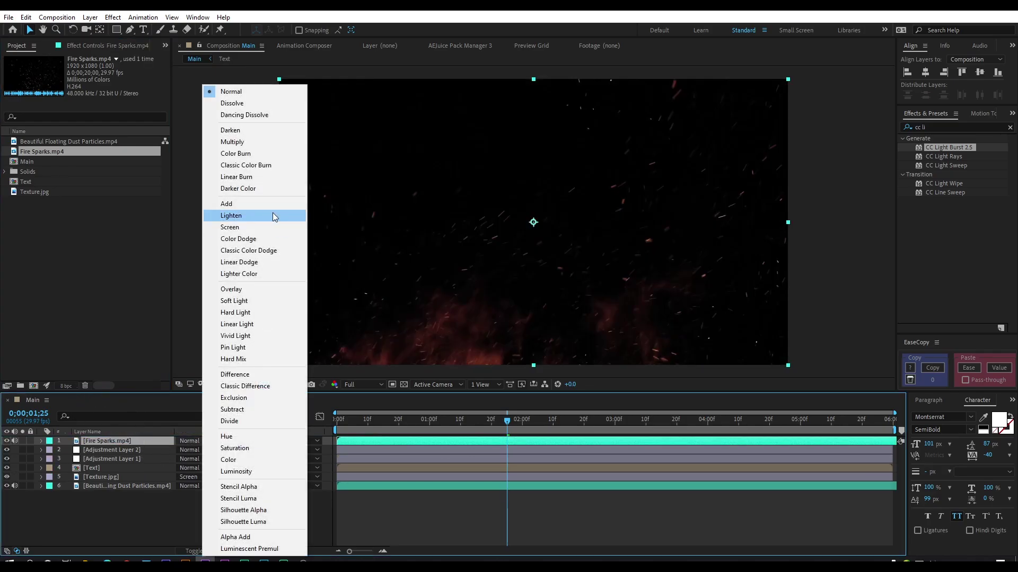
left_click(248, 231)
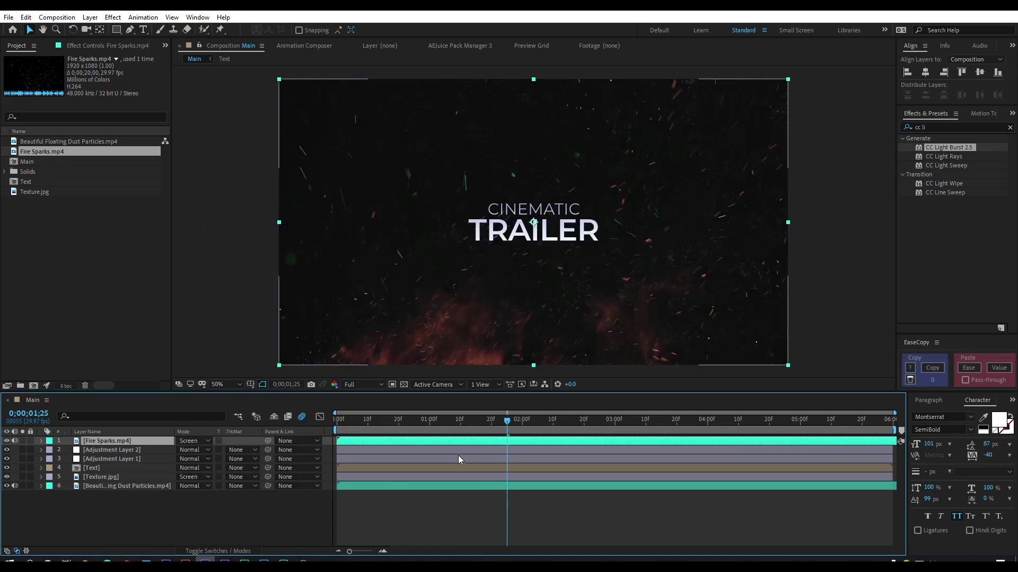
left_click(464, 422)
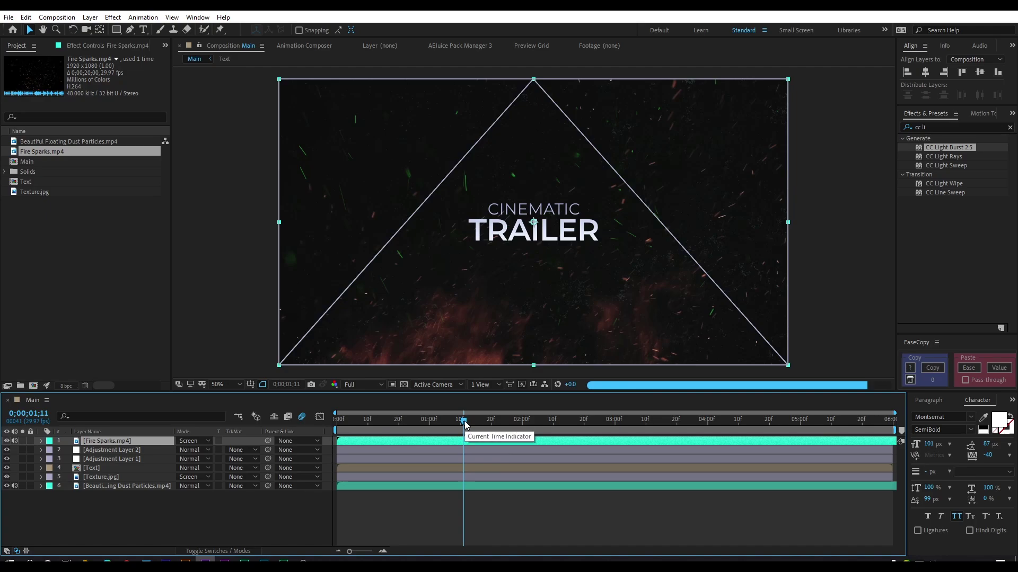
left_click(490, 422)
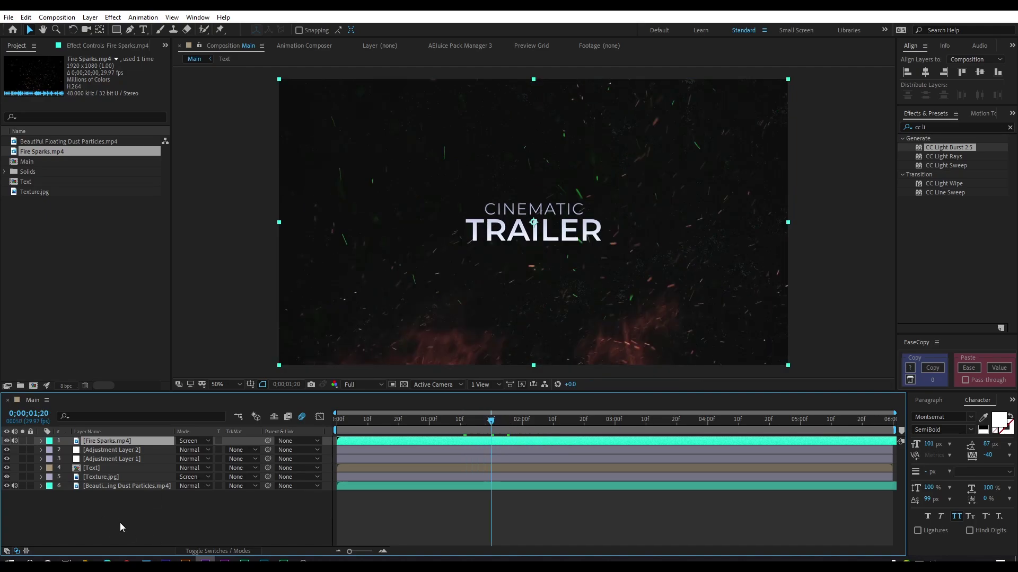
Add a black 1920 x 1080 px solid named Black Solid 1 above all layers in the Main composition.
left_click(97, 520)
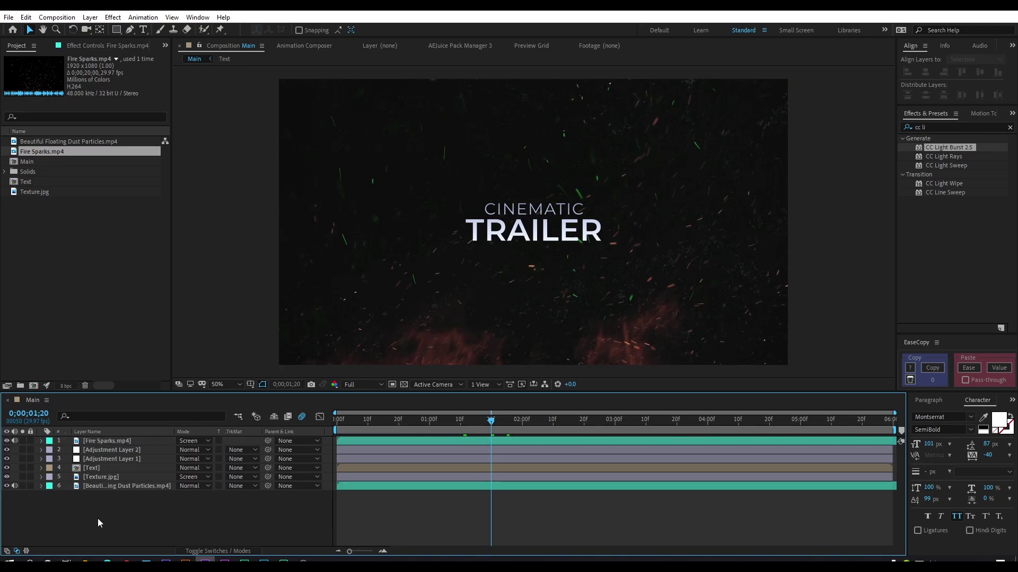
right_click(99, 522)
mouse_move(212, 406)
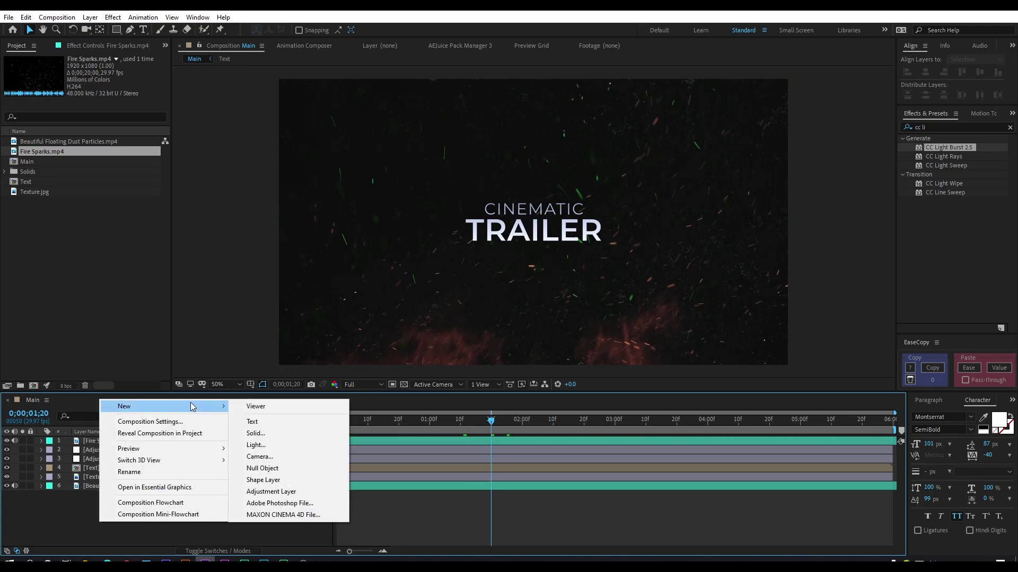
left_click(294, 432)
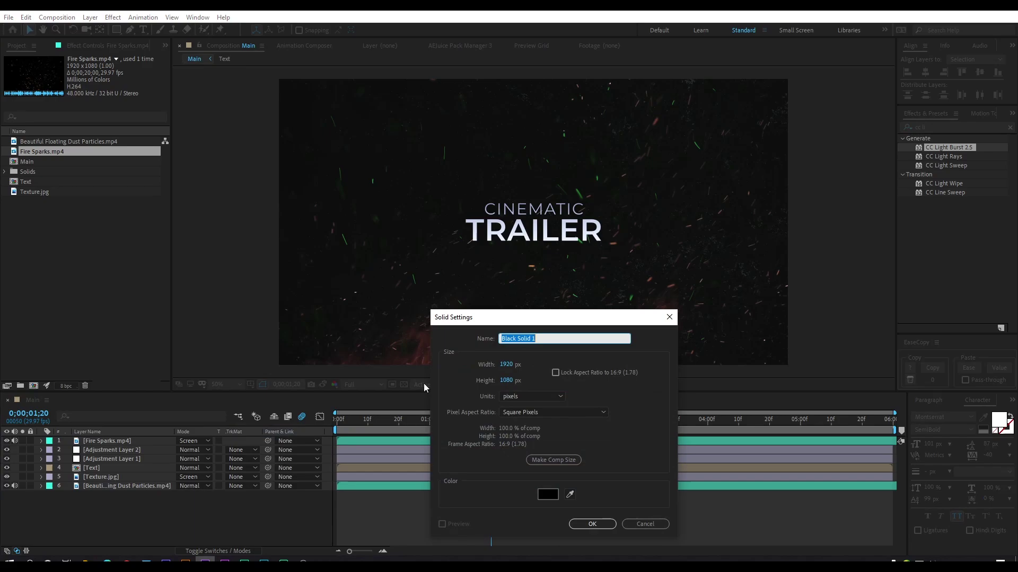
left_click(548, 495)
left_click(621, 222)
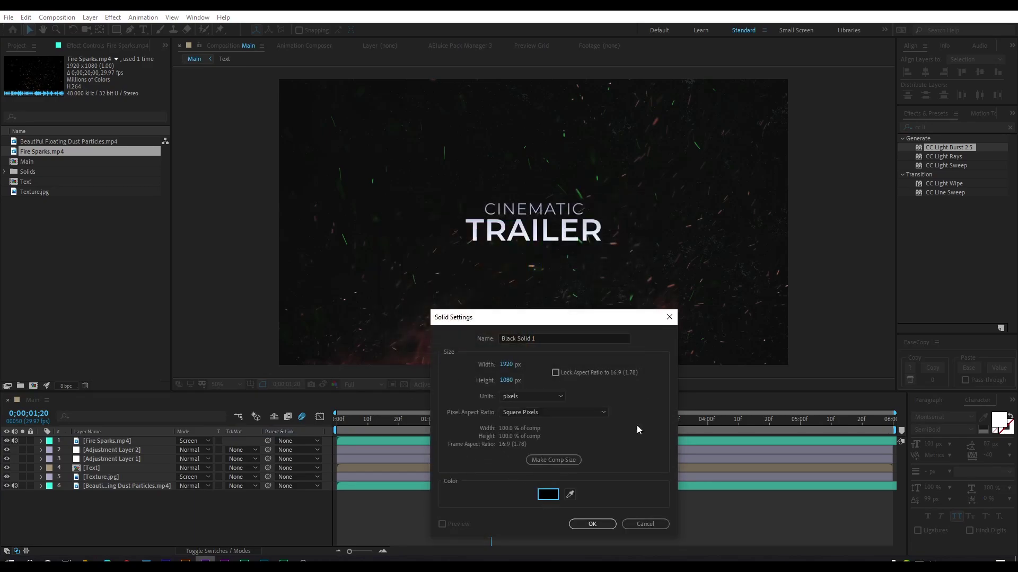
left_click(592, 524)
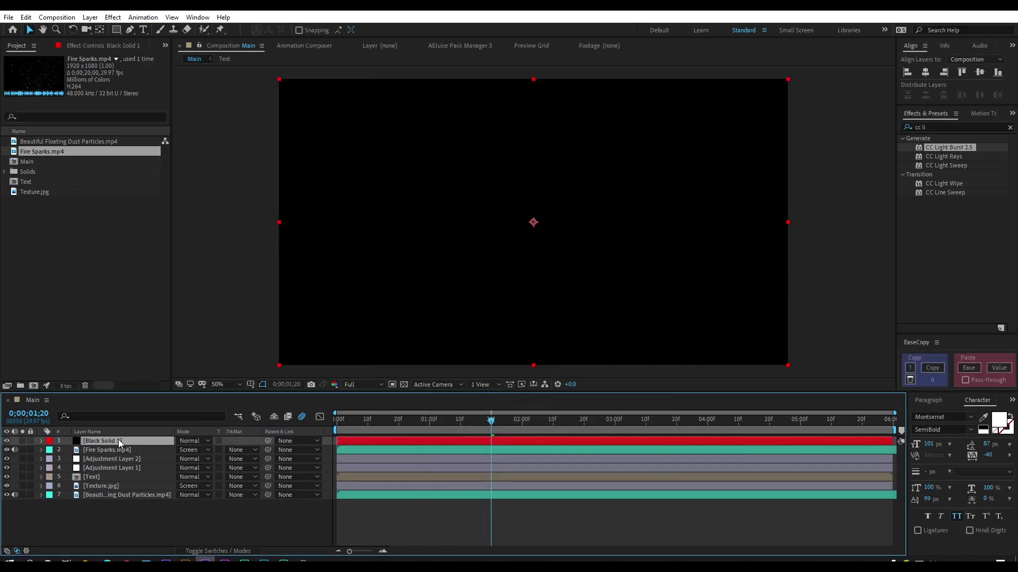
Add a full-frame rectangular mask to Black Solid 1, shrink its height symmetrically about the centre, and invert it to form letterbox bars.
double_click(118, 31)
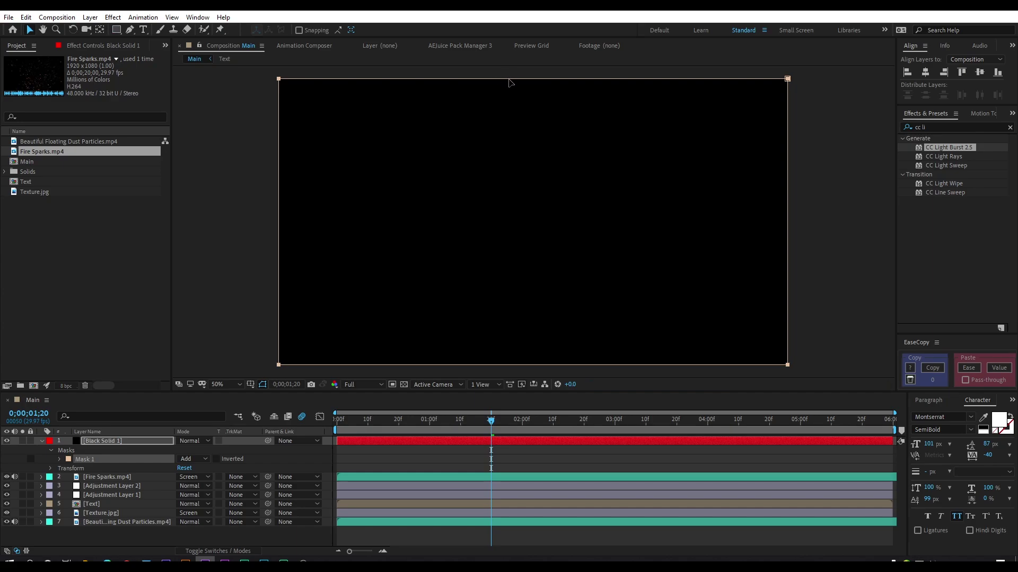
left_click(533, 83)
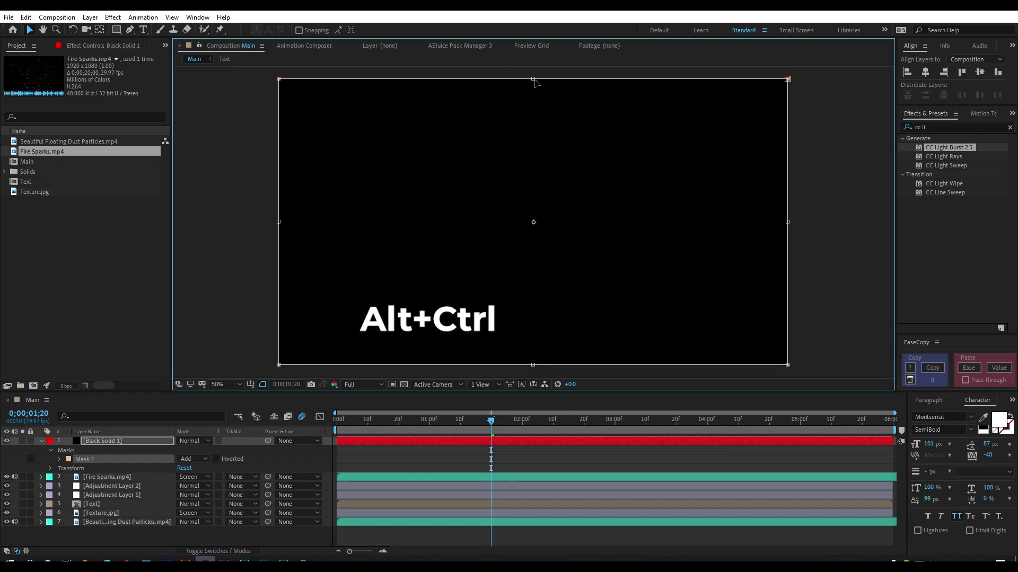
left_click_drag(533, 88, 537, 119)
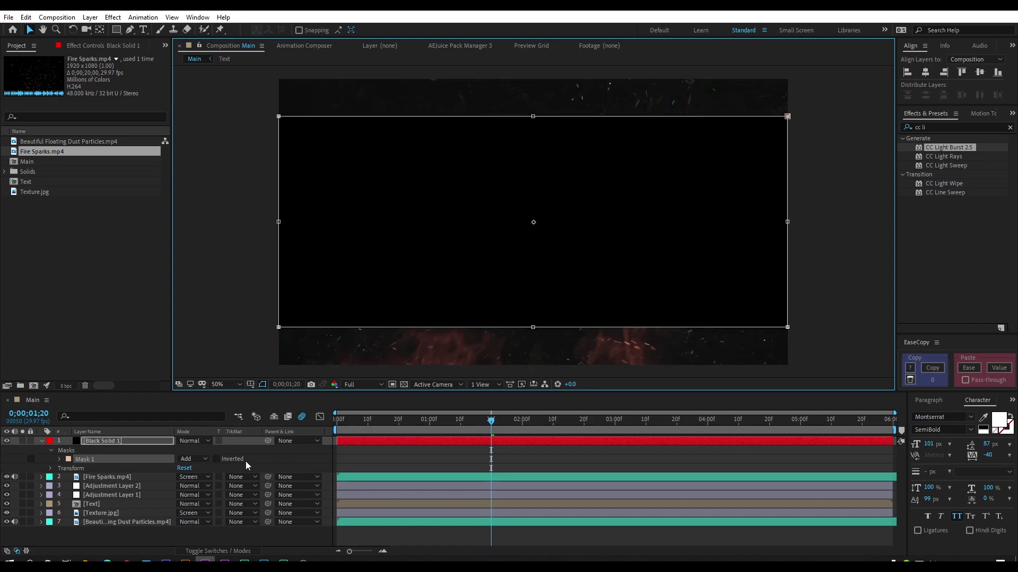
left_click(216, 459)
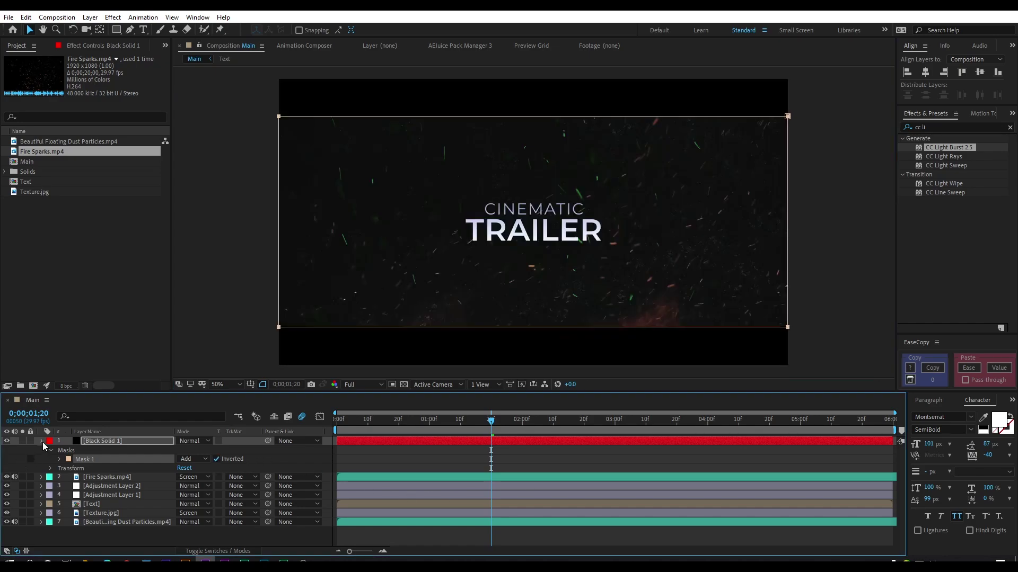
left_click(41, 441)
left_click(211, 529)
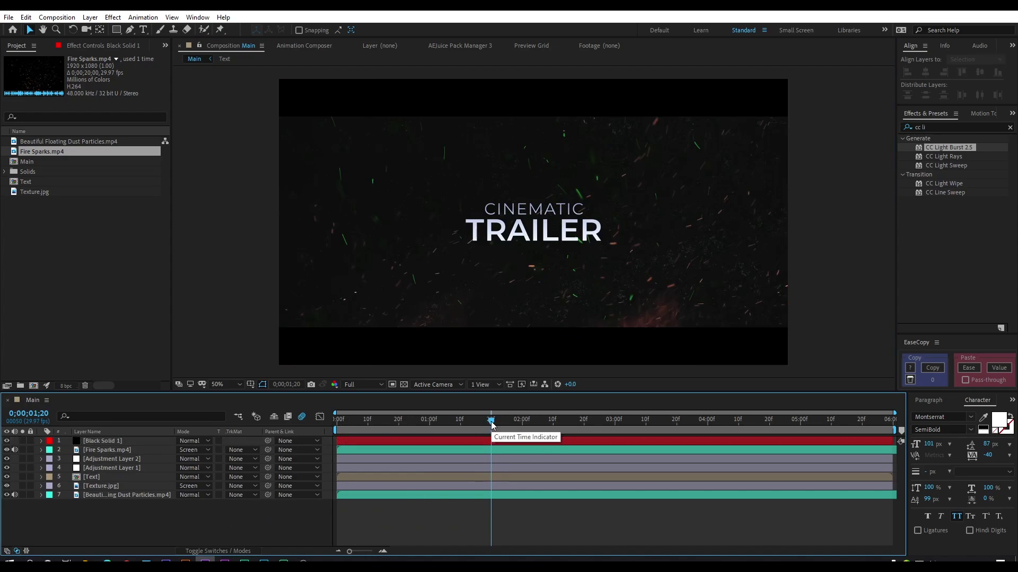
Return to the first frame and preview the Main composition's title animation with the letterbox bars.
left_click_drag(492, 424, 303, 432)
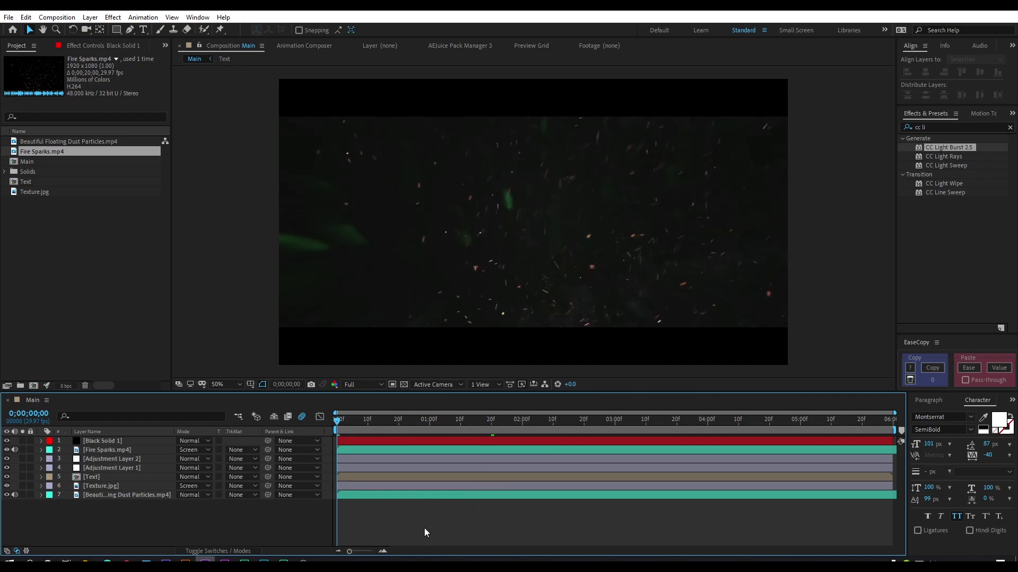
key("space")
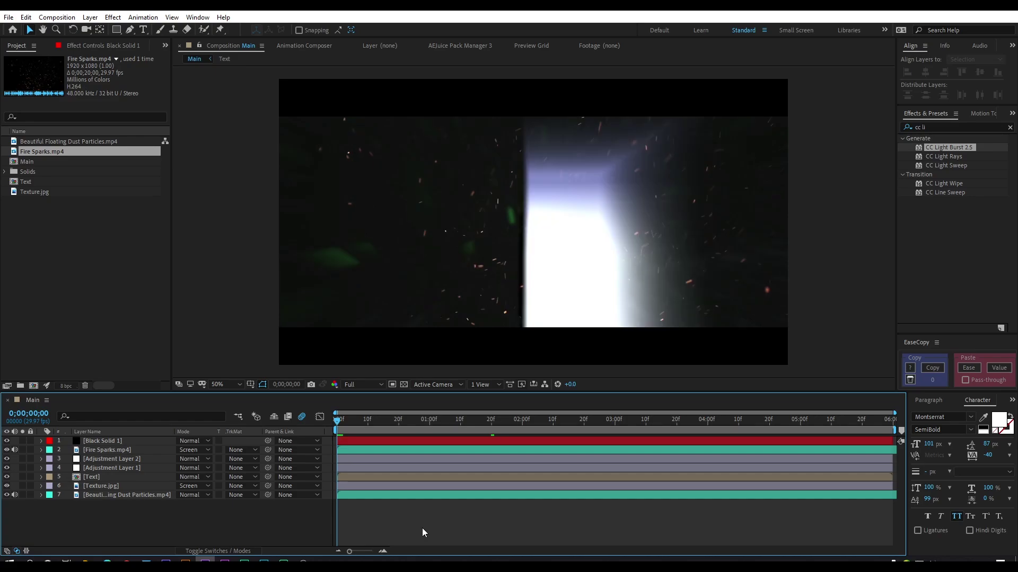